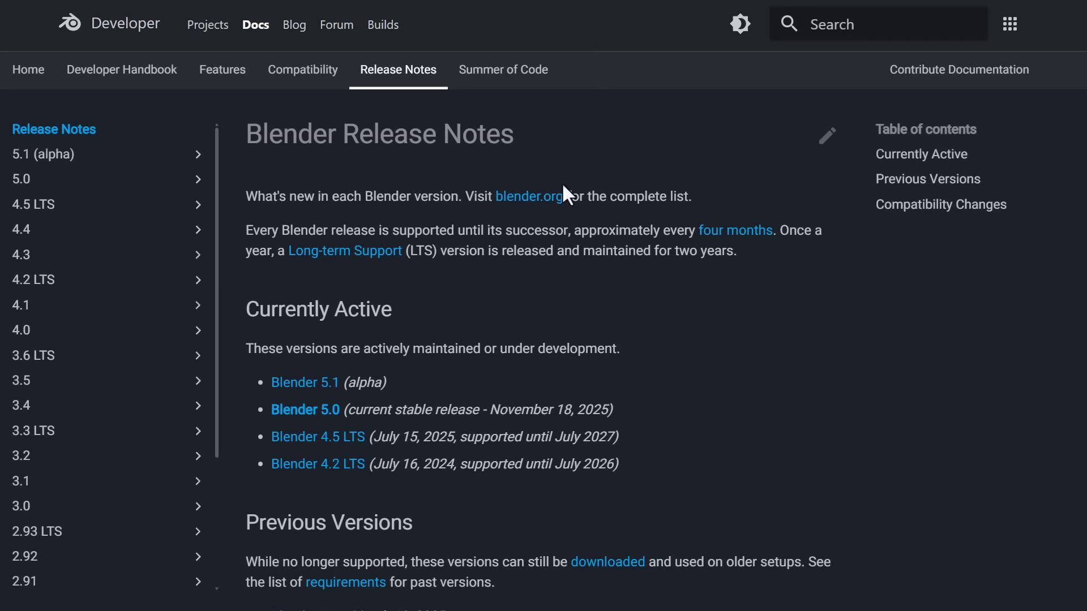
Step: Open the Blender 5.1 release notes and read through the linked release schedule
{"action": "left_click", "coordinate": [325, 390]}
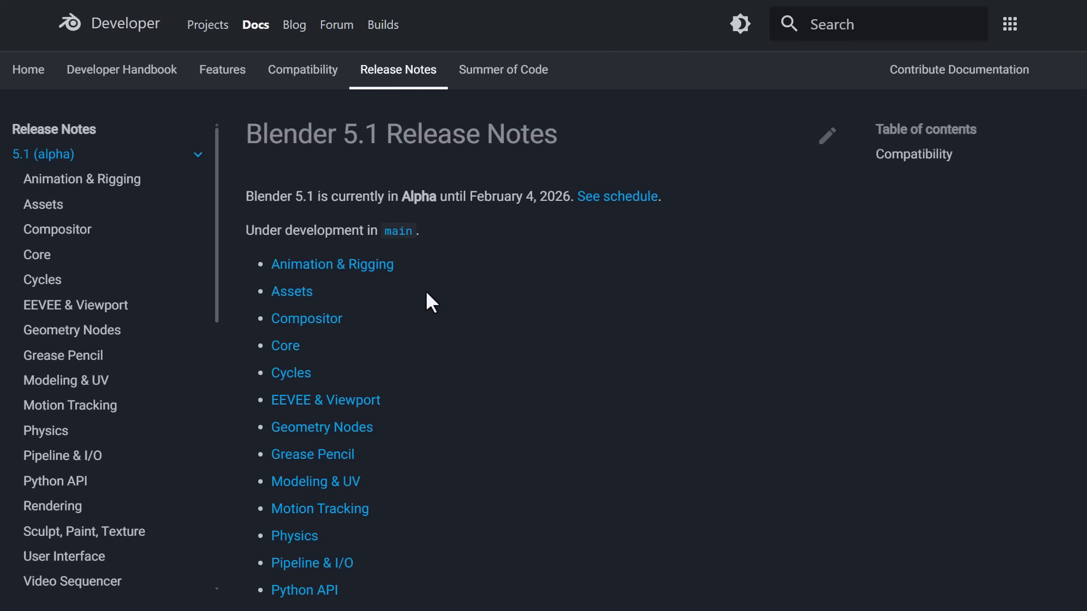
{"action": "left_click", "coordinate": [620, 198]}
{"action": "scroll", "coordinate": [458, 238], "scroll_direction": "down", "scroll_amount": 6}
{"action": "scroll", "coordinate": [407, 317], "scroll_direction": "up", "scroll_amount": 3}
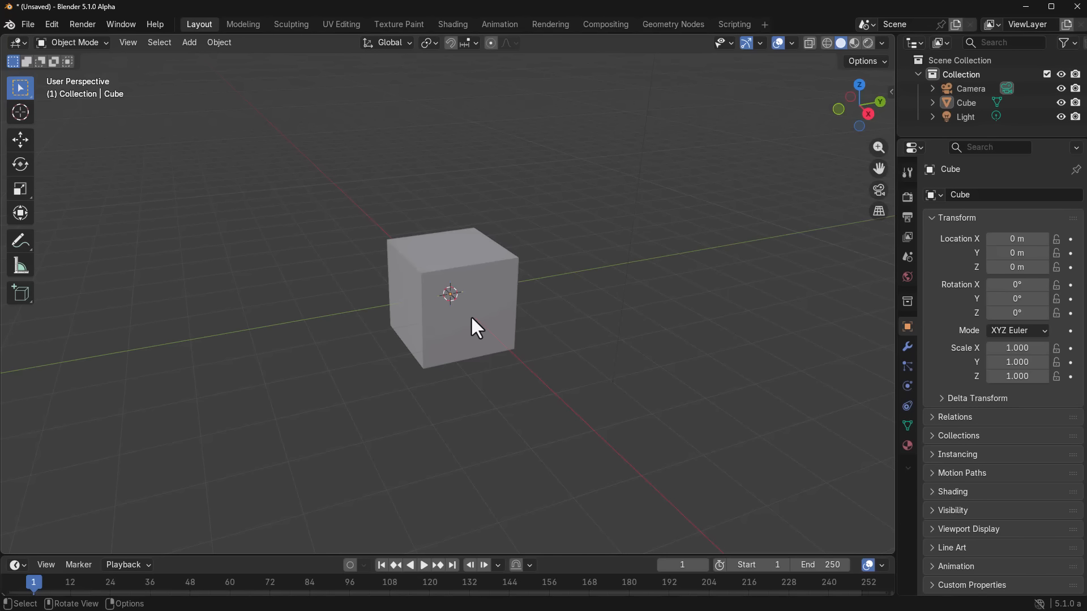
Step: Try moving the default cube freely in the 3D viewport
{"action": "left_click_drag", "start_coordinate": [470, 314], "coordinate": [464, 275]}
{"action": "key", "text": "g"}
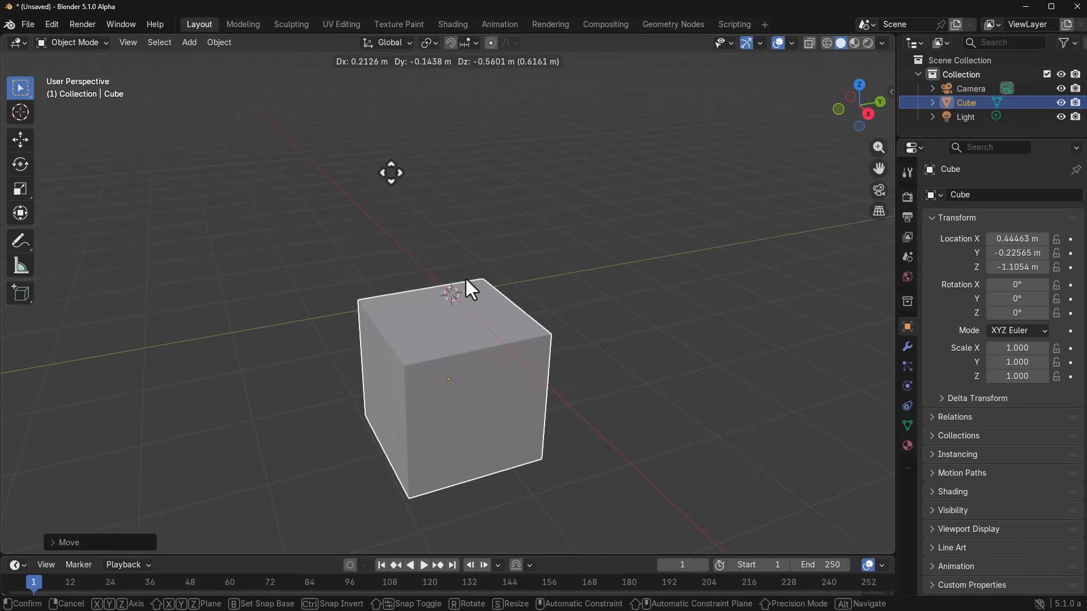
{"action": "left_click", "coordinate": [427, 147]}
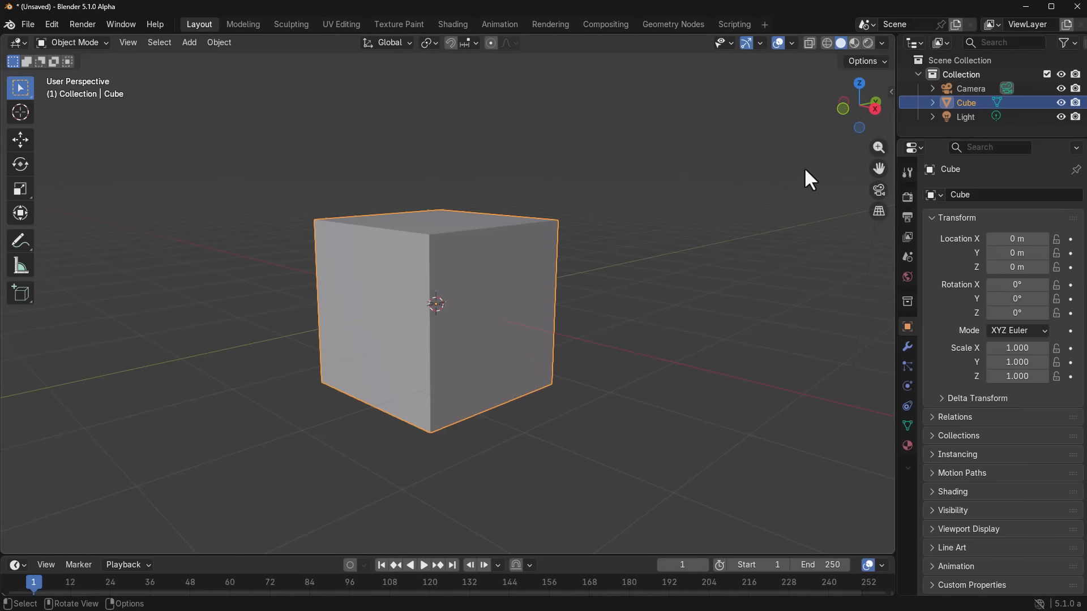
Step: Compare the object copy and paste commands offered in Blender 5.1.0 Alpha and Blender 5.0.0
{"action": "left_click", "coordinate": [792, 43]}
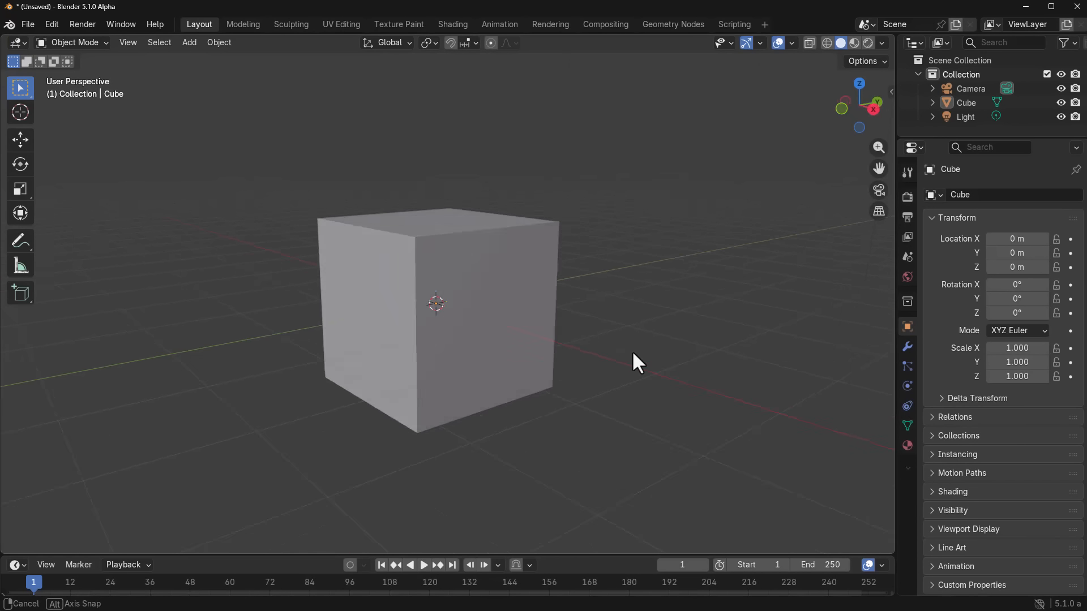
{"action": "mouse_move", "coordinate": [632, 354]}
{"action": "middle_mouse_down"}
{"action": "mouse_move", "coordinate": [556, 357]}
{"action": "mouse_move", "coordinate": [636, 359]}
{"action": "middle_mouse_up"}
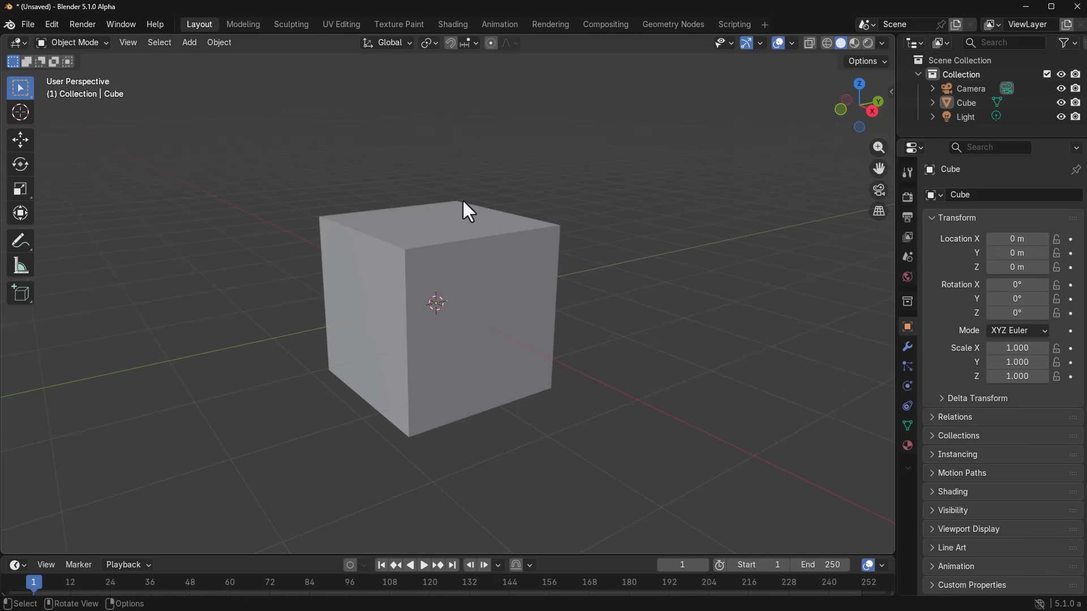
{"action": "left_click", "coordinate": [214, 44]}
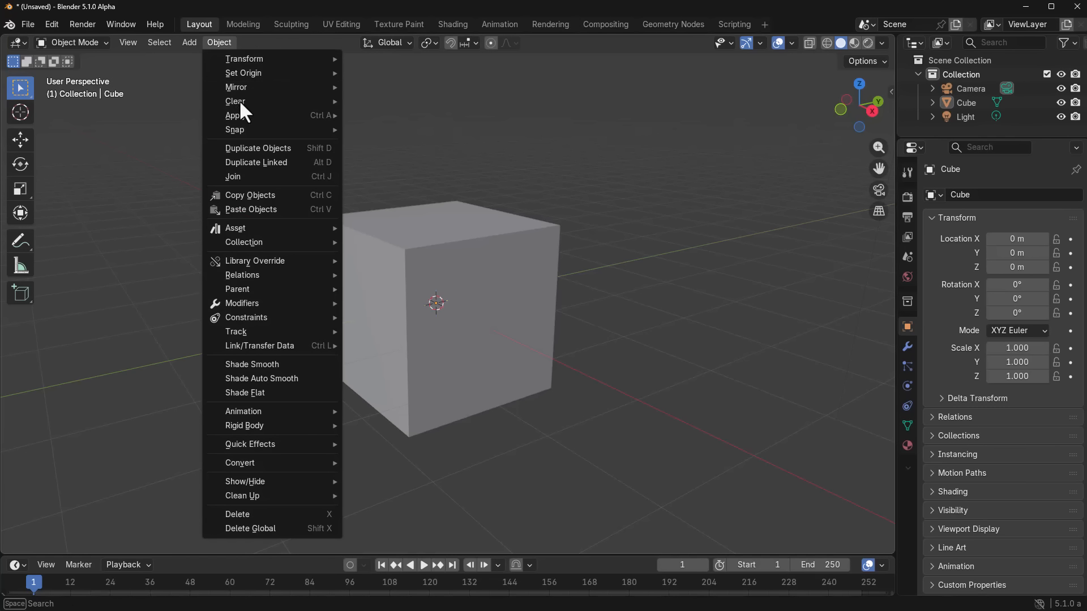
{"action": "left_click", "coordinate": [247, 195]}
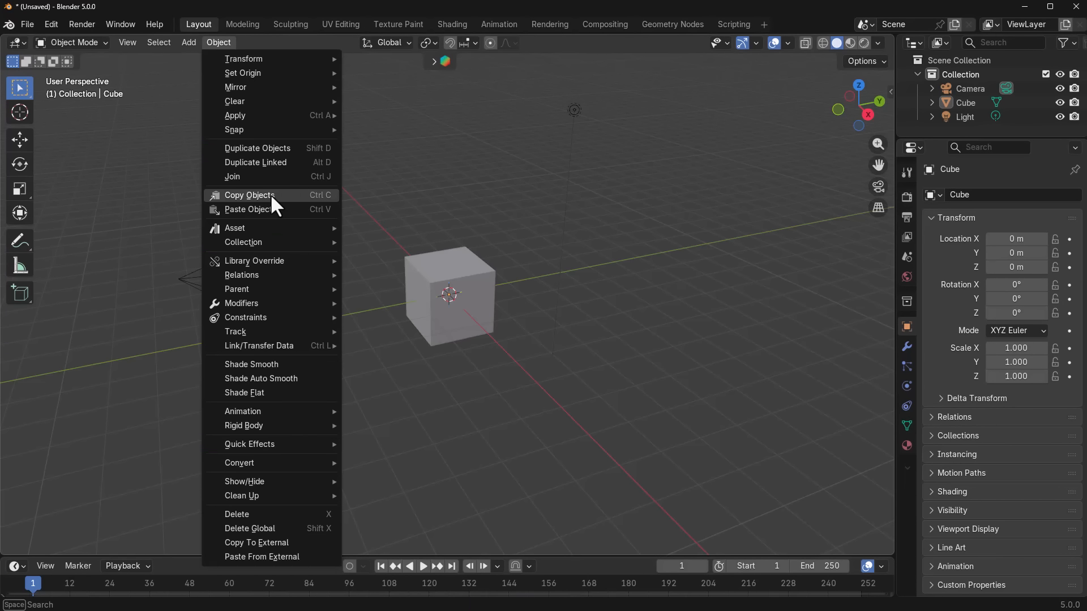
{"action": "left_click", "coordinate": [271, 195]}
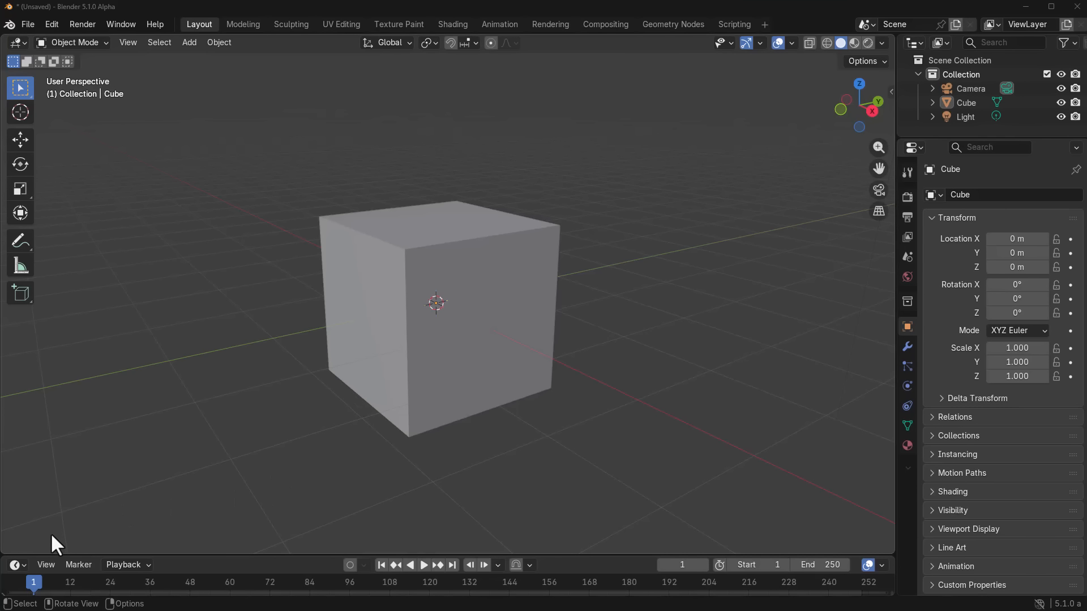
Step: Split the 3D viewport and show the cube's brick material in a Shader Editor with the sidebar hidden
{"action": "left_click_drag", "start_coordinate": [5, 550], "coordinate": [468, 444]}
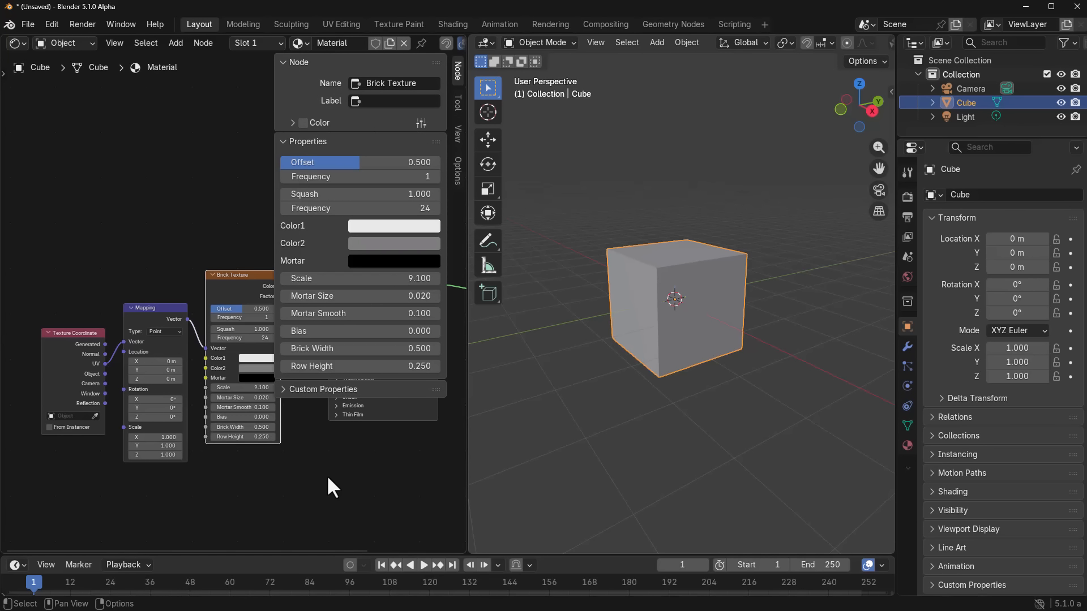
{"action": "key", "text": "n"}
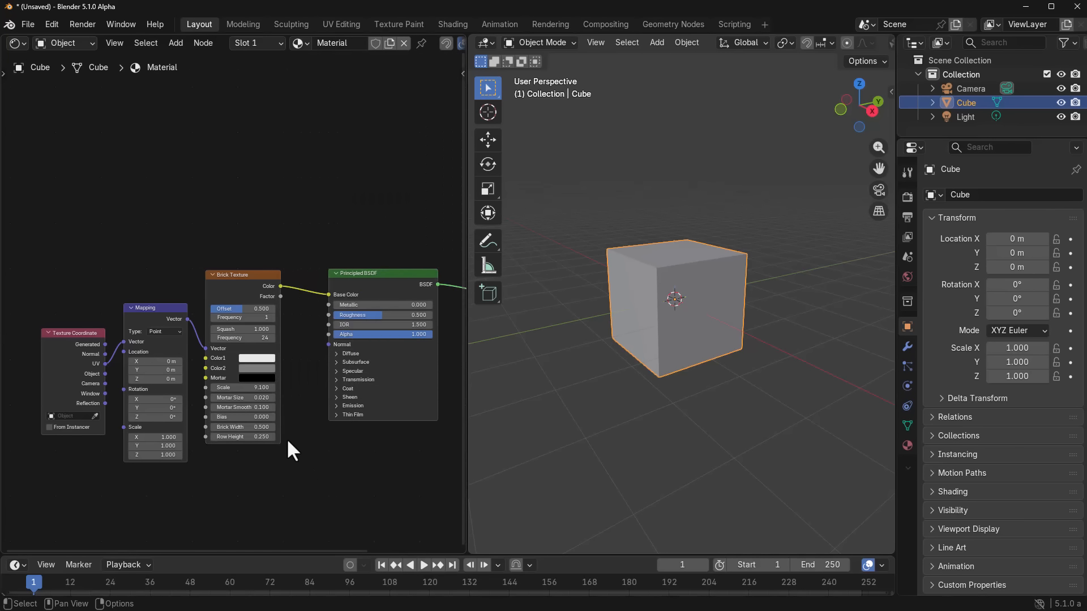
{"action": "scroll", "coordinate": [287, 438], "scroll_direction": "up", "scroll_amount": 2}
{"action": "mouse_move", "coordinate": [276, 226]}
{"action": "middle_mouse_down"}
{"action": "mouse_move", "coordinate": [242, 223]}
{"action": "mouse_move", "coordinate": [225, 205]}
{"action": "mouse_move", "coordinate": [183, 213]}
{"action": "middle_mouse_up"}
{"action": "scroll", "coordinate": [803, 37], "scroll_direction": "down", "scroll_amount": 5}
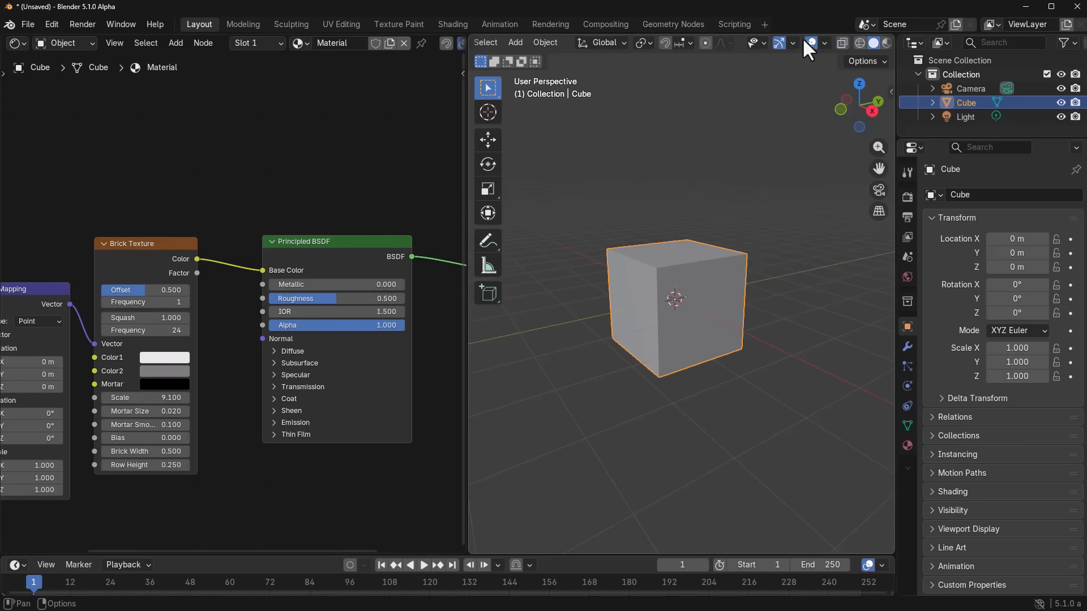
Step: Switch the 3D viewport to rendered shading to preview the brick material on the cube
{"action": "scroll", "coordinate": [872, 40], "scroll_direction": "down", "scroll_amount": 1}
{"action": "left_click", "coordinate": [870, 43]}
{"action": "mouse_move", "coordinate": [781, 271]}
{"action": "middle_mouse_down"}
{"action": "mouse_move", "coordinate": [732, 311]}
{"action": "mouse_move", "coordinate": [613, 336]}
{"action": "mouse_move", "coordinate": [727, 321]}
{"action": "middle_mouse_up"}
{"action": "scroll", "coordinate": [613, 337], "scroll_direction": "up", "scroll_amount": 5}
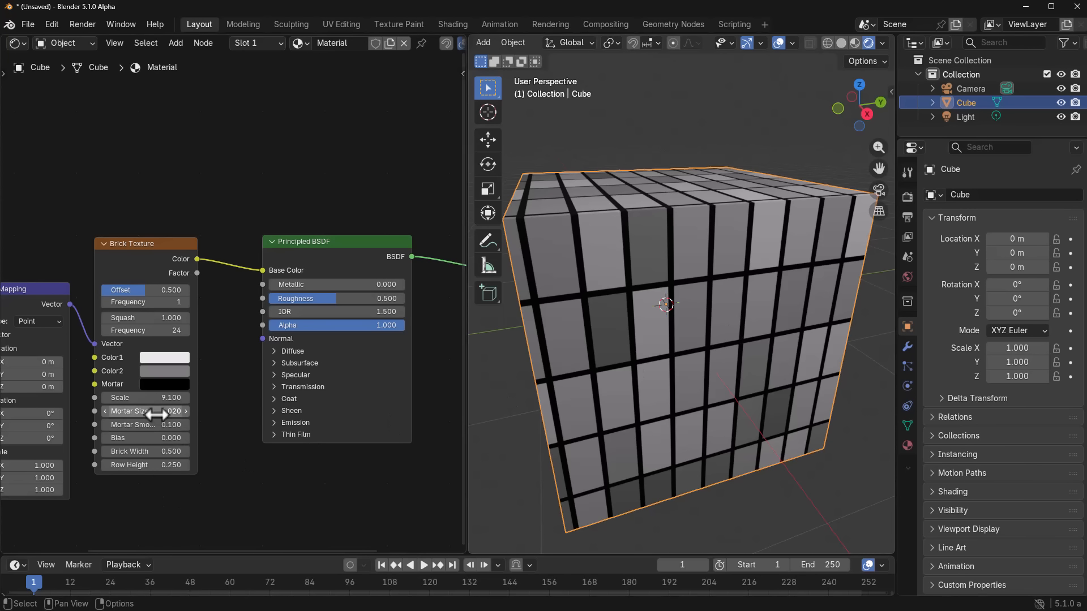
Step: Set the Brick Texture node's Scale to 10.9
{"action": "left_click_drag", "start_coordinate": [152, 398], "coordinate": [184, 398]}
{"action": "scroll", "coordinate": [173, 473], "scroll_direction": "down", "scroll_amount": 2}
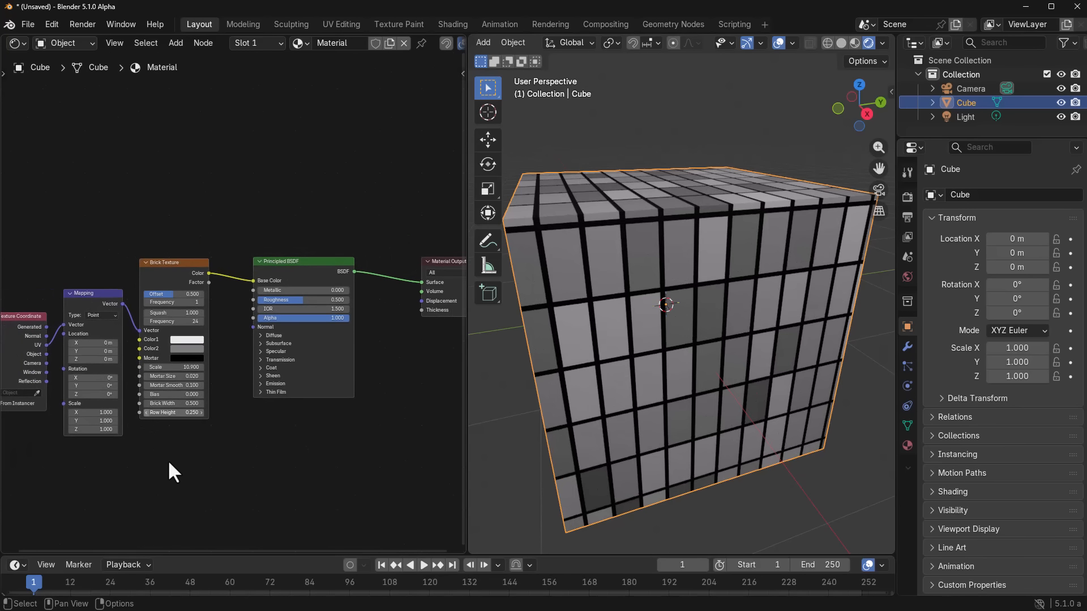
{"action": "middle_click_drag", "start_coordinate": [185, 472], "coordinate": [260, 474]}
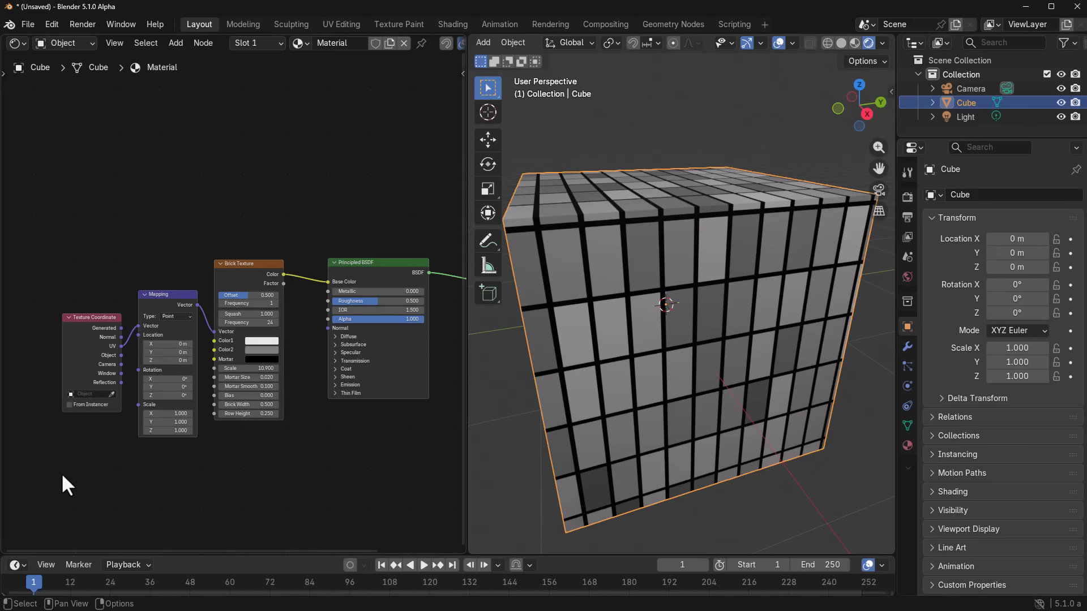
Step: Copy the Texture Coordinate, Mapping and Brick Texture nodes from the cube's material
{"action": "left_click_drag", "start_coordinate": [53, 464], "coordinate": [290, 234]}
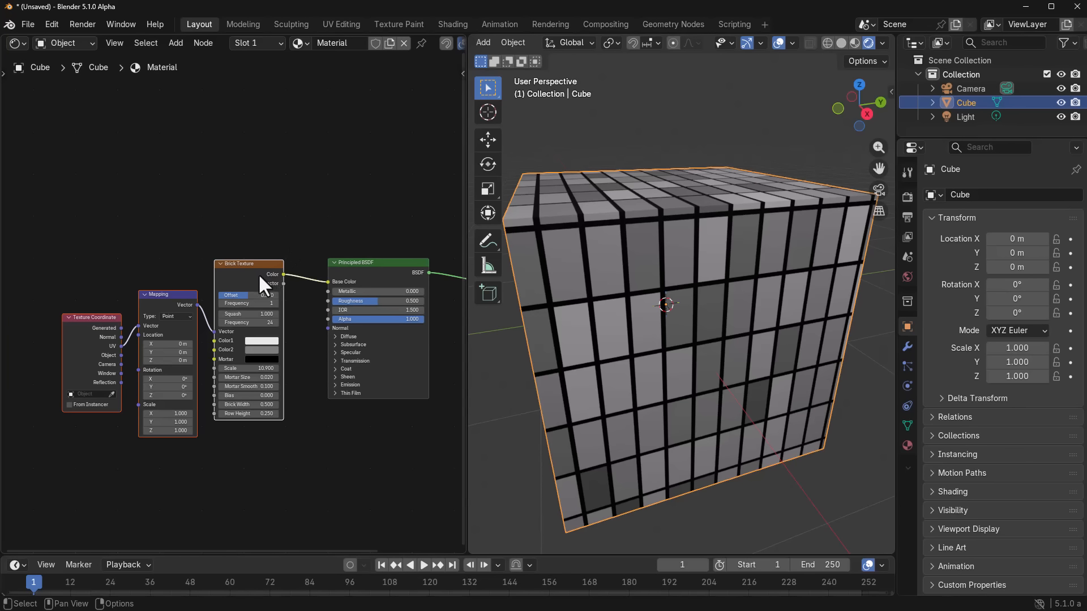
{"action": "key", "text": "ctrl"}
{"action": "key", "text": "ctrl+x"}
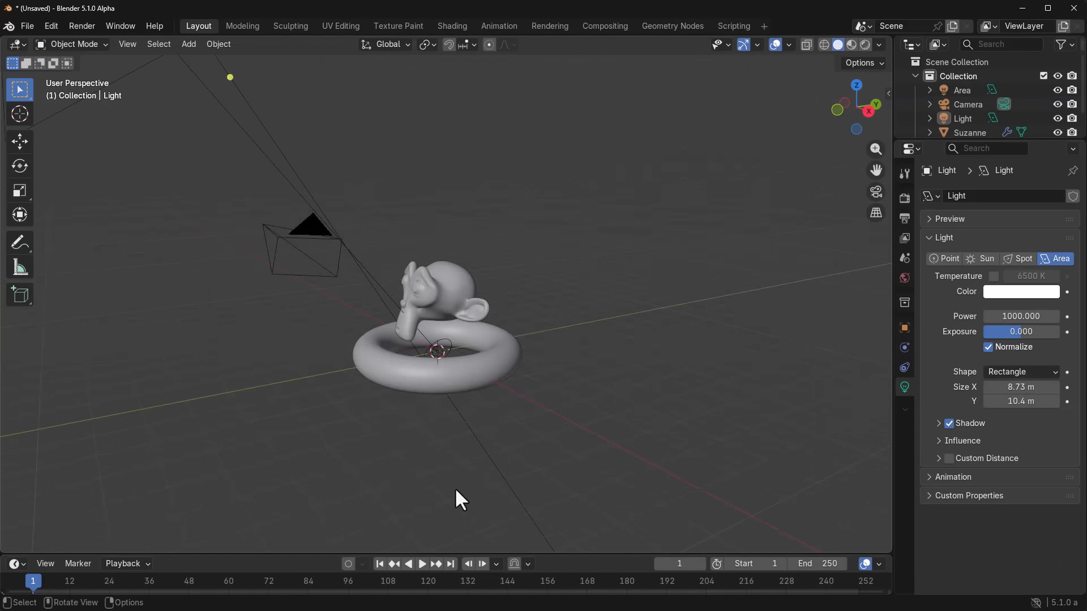
Step: In the other Blender 5.1 window, select Suzanne and open her material in a Shader Editor split from the viewport
{"action": "left_click", "coordinate": [414, 416]}
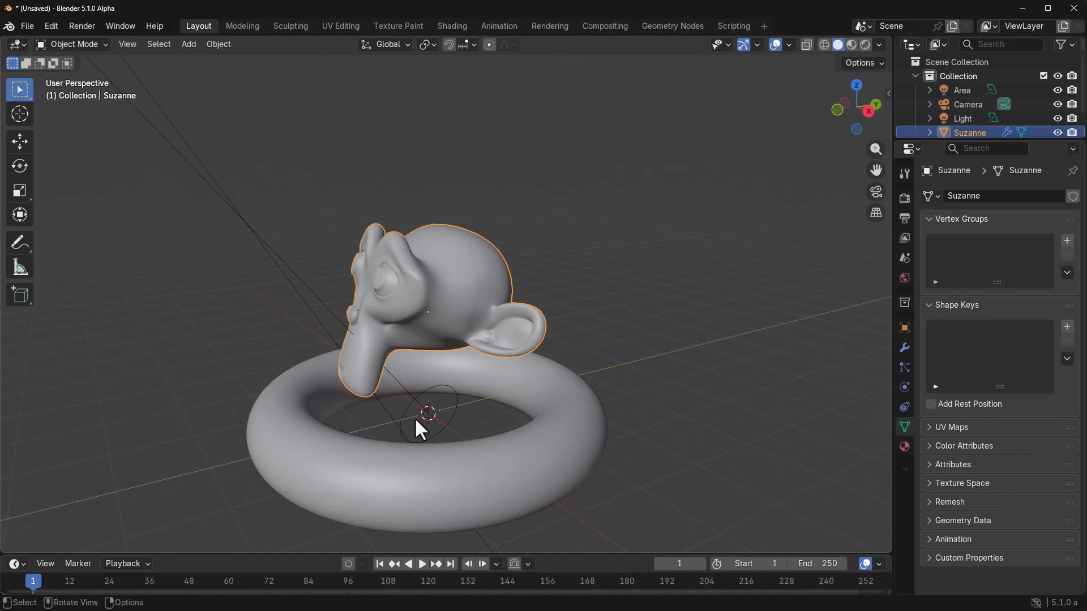
{"action": "left_click_drag", "start_coordinate": [5, 551], "coordinate": [400, 226]}
{"action": "left_click", "coordinate": [17, 44]}
{"action": "left_click", "coordinate": [68, 153]}
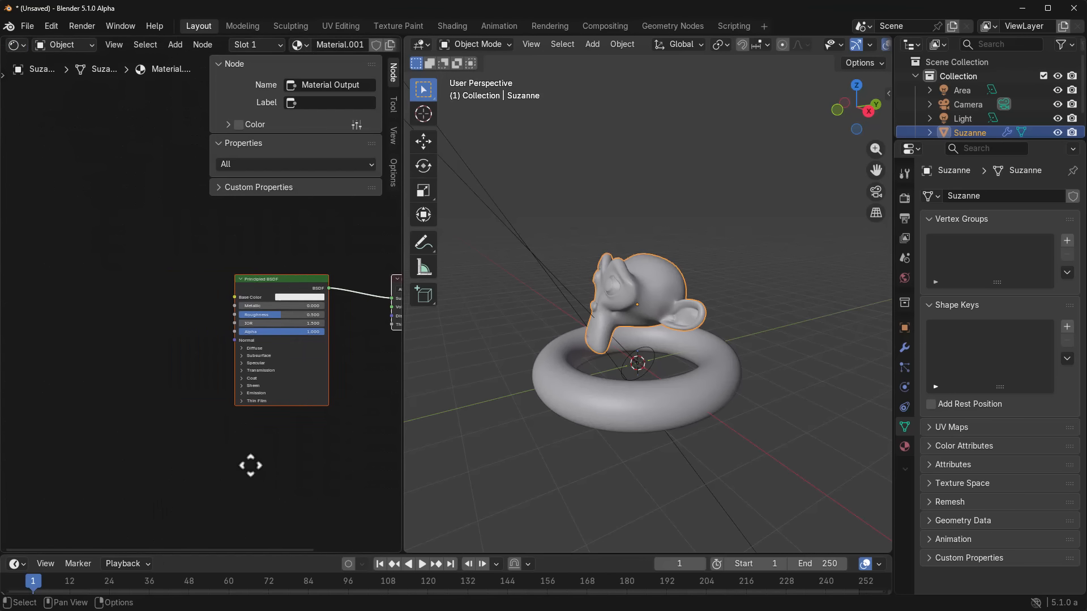
Step: Paste the copied nodes into Suzanne's material and connect the Brick Texture's Color to the Principled BSDF's Base Color
{"action": "key", "text": "ctrl+v"}
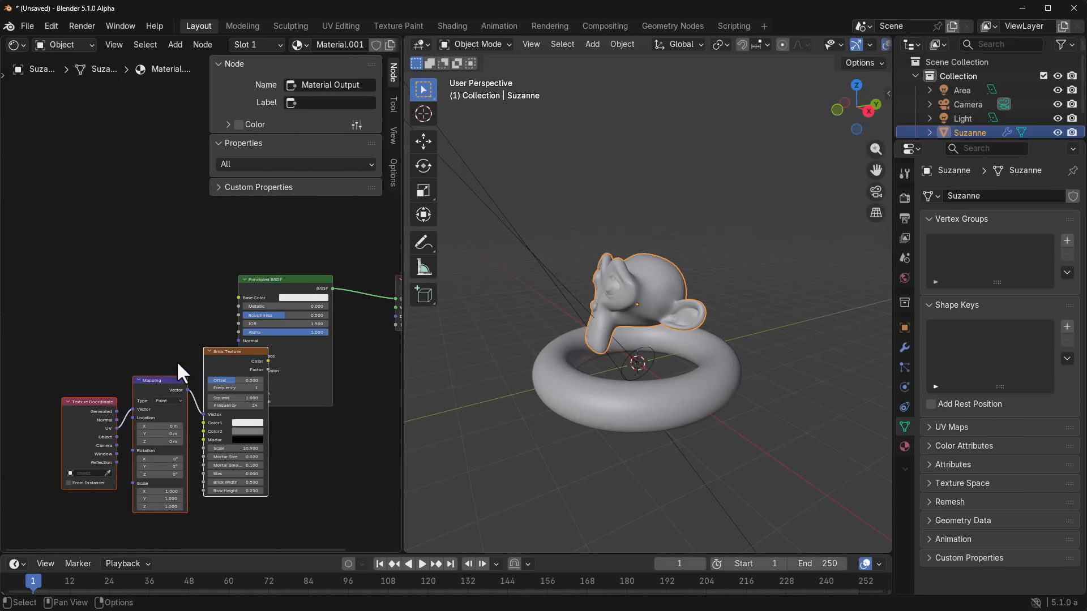
{"action": "scroll", "coordinate": [187, 263], "scroll_direction": "up", "scroll_amount": 4}
{"action": "key", "text": "n"}
{"action": "left_click_drag", "start_coordinate": [183, 301], "coordinate": [271, 292]}
{"action": "scroll", "coordinate": [215, 360], "scroll_direction": "down", "scroll_amount": 5}
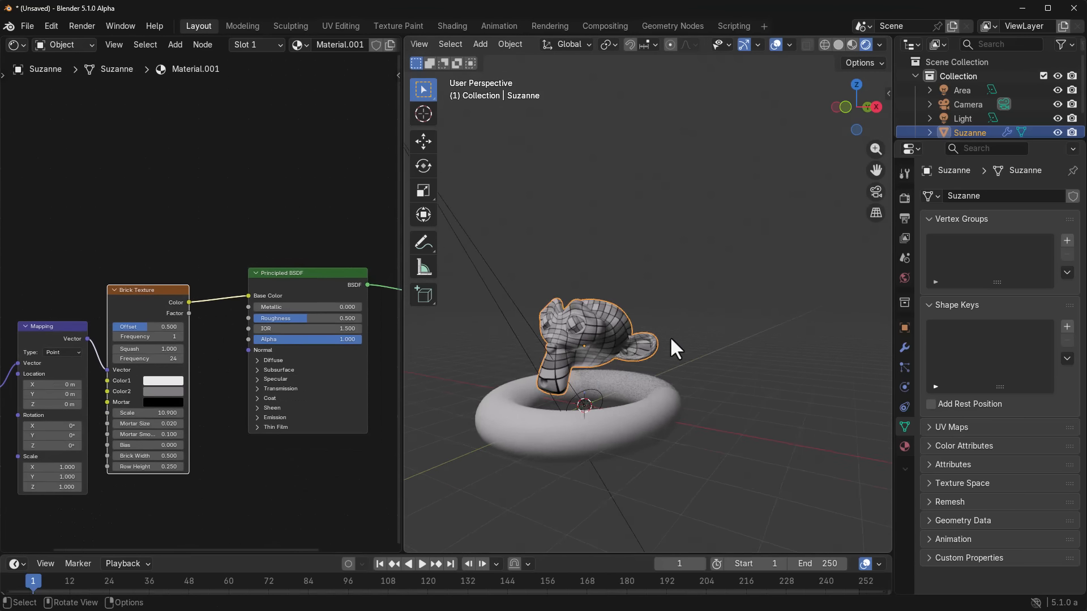
{"action": "scroll", "coordinate": [630, 372], "scroll_direction": "up", "scroll_amount": 4}
{"action": "middle_click_drag", "start_coordinate": [630, 372], "coordinate": [682, 297]}
{"action": "scroll", "coordinate": [681, 297], "scroll_direction": "down", "scroll_amount": 4}
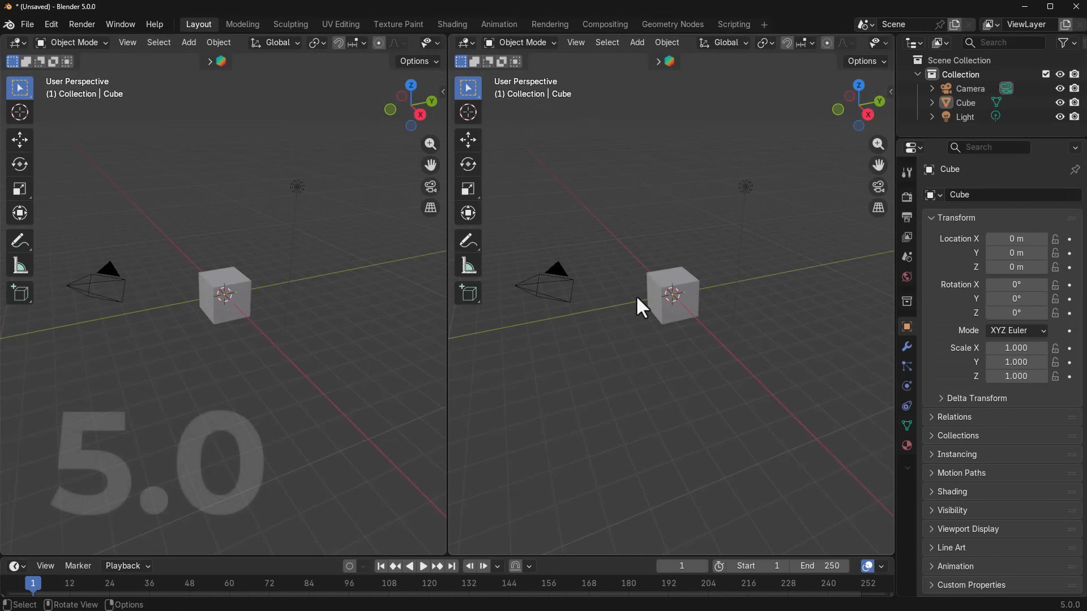
Step: Switch to Blender 5.0.0 and try to paste the copied nodes into the cube's material in a Shader Editor
{"action": "left_click", "coordinate": [654, 299]}
{"action": "left_click", "coordinate": [16, 42]}
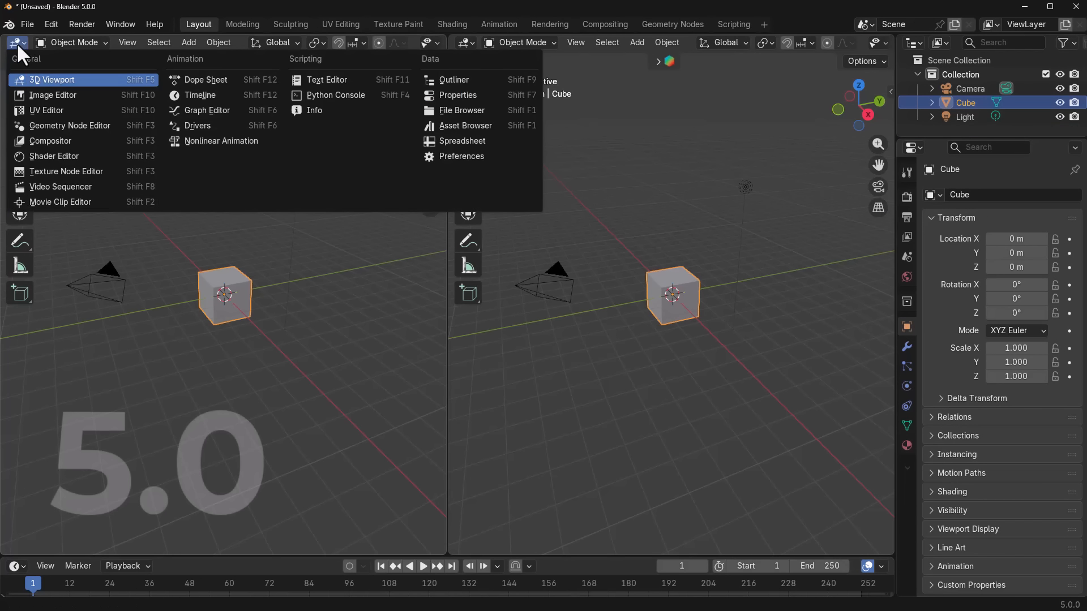
{"action": "left_click", "coordinate": [62, 158]}
{"action": "key", "text": "ctrl+v"}
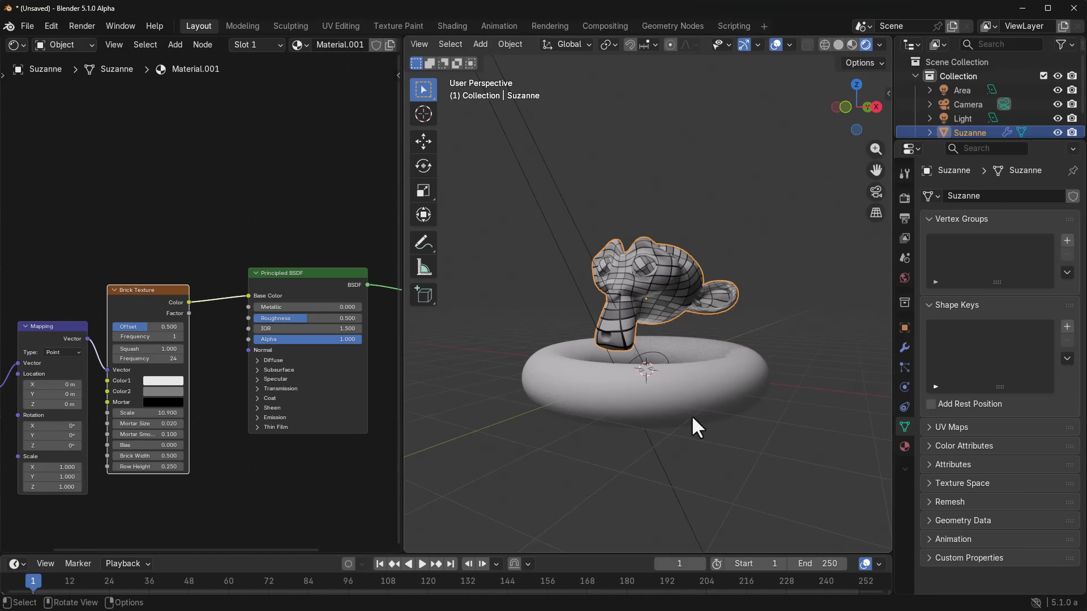
Step: Switch back to Blender 5.1 and examine the brick pattern on Suzanne and the pasted nodes in her material
{"action": "scroll", "coordinate": [687, 396], "scroll_direction": "down", "scroll_amount": 4}
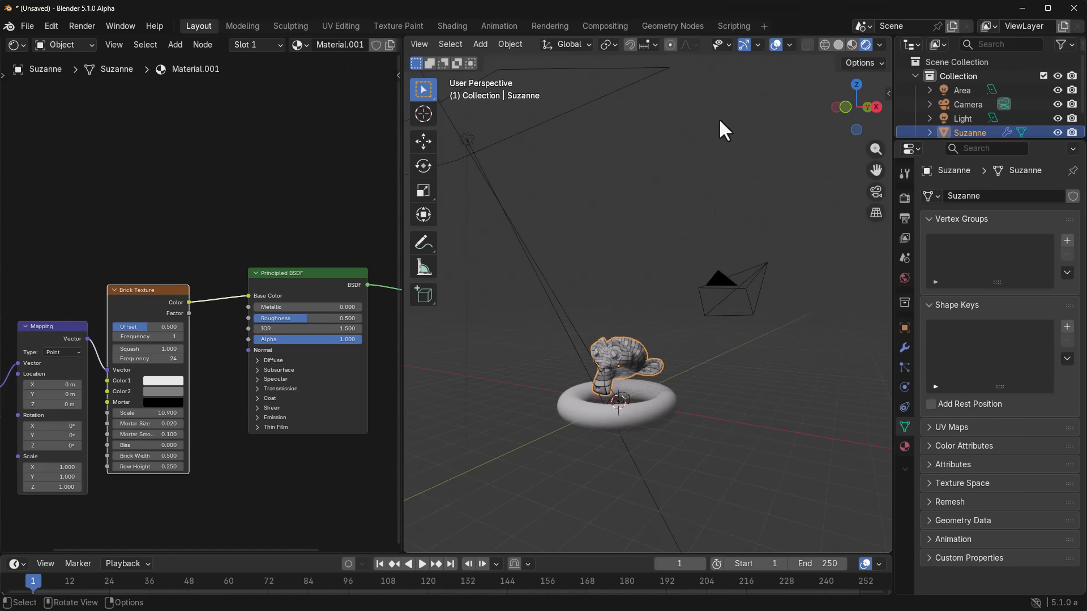
{"action": "key", "text": "KP_Decimal"}
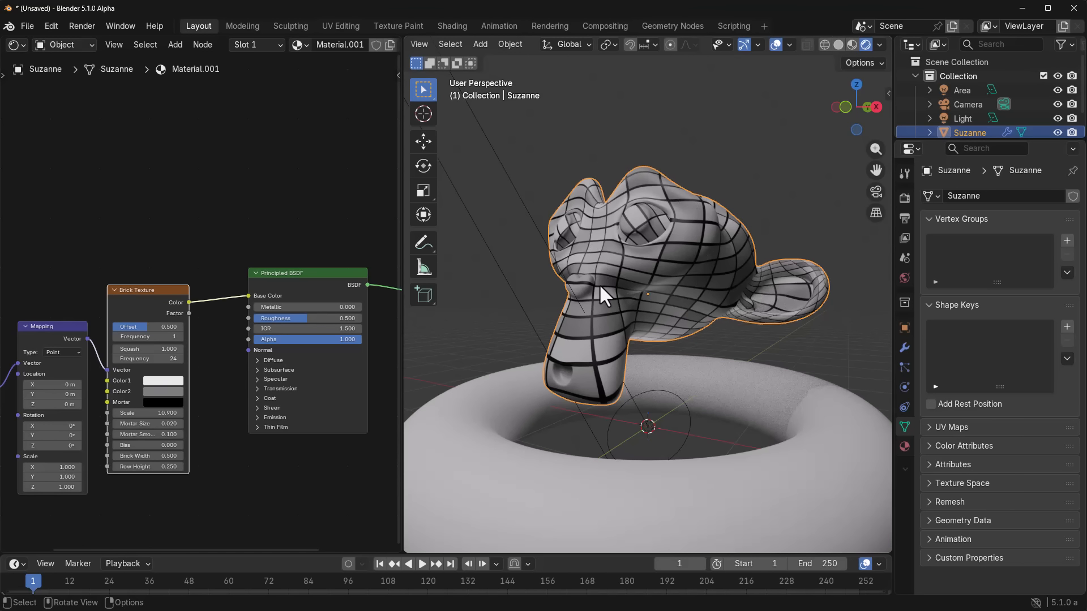
{"action": "scroll", "coordinate": [287, 476], "scroll_direction": "up", "scroll_amount": 2}
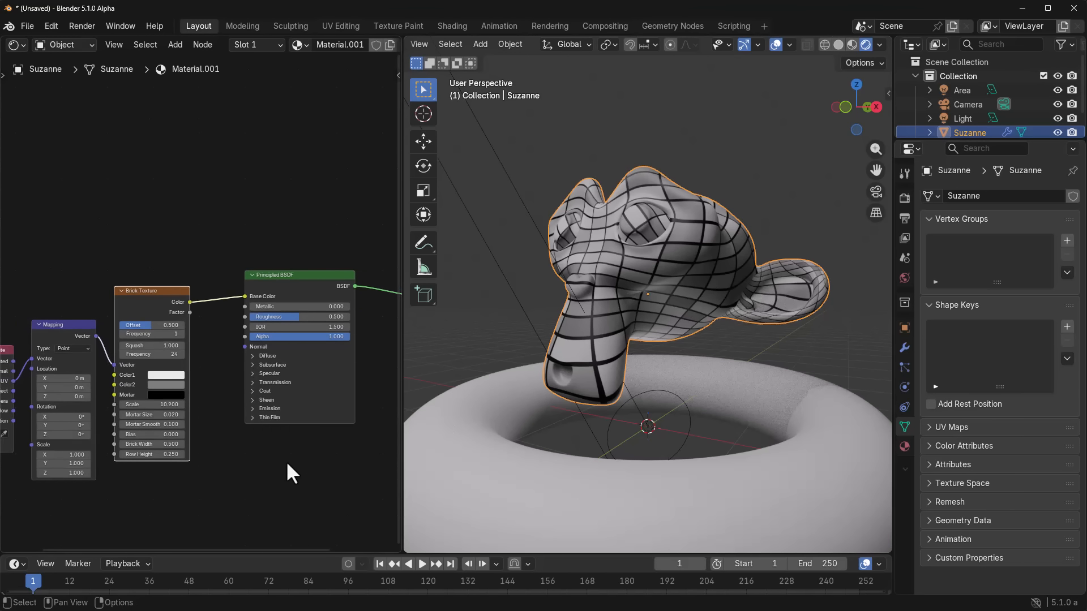
{"action": "middle_click_drag", "start_coordinate": [227, 418], "coordinate": [183, 384]}
{"action": "scroll", "coordinate": [177, 210], "scroll_direction": "down", "scroll_amount": 4}
{"action": "left_click", "coordinate": [175, 207]}
{"action": "key", "text": "Home"}
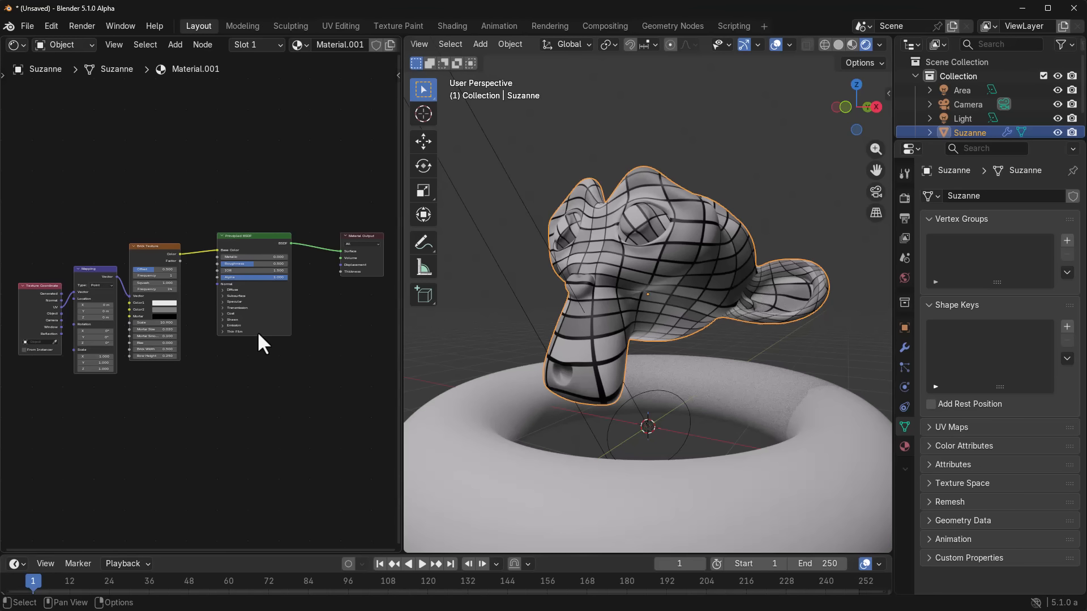
{"action": "left_click", "coordinate": [148, 255]}
{"action": "scroll", "coordinate": [147, 254], "scroll_direction": "up", "scroll_amount": 1}
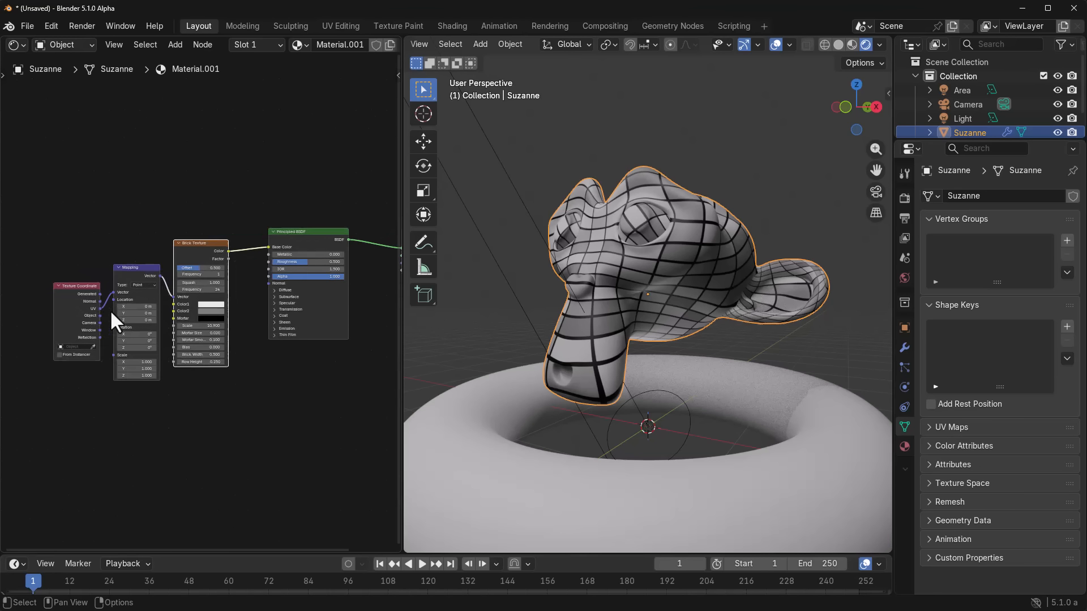
{"action": "scroll", "coordinate": [85, 245], "scroll_direction": "up", "scroll_amount": 2}
{"action": "left_click", "coordinate": [81, 259]}
{"action": "scroll", "coordinate": [81, 259], "scroll_direction": "up", "scroll_amount": 6}
{"action": "key", "text": "KP_Decimal"}
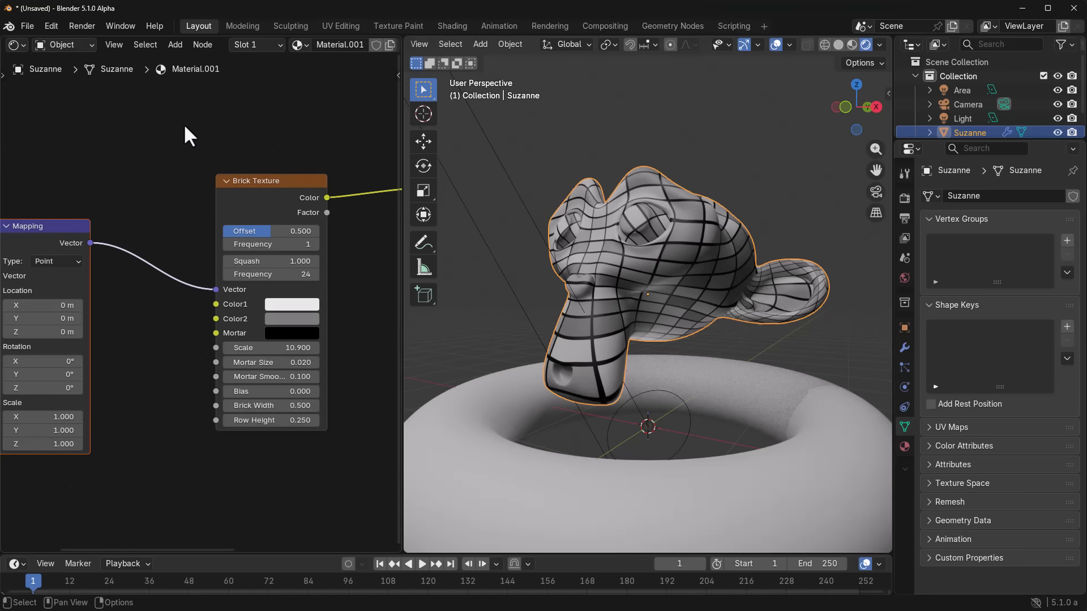
Step: Put the Brick Texture node in a frame and label the frame "Brick"
{"action": "left_click_drag", "start_coordinate": [176, 125], "coordinate": [372, 477]}
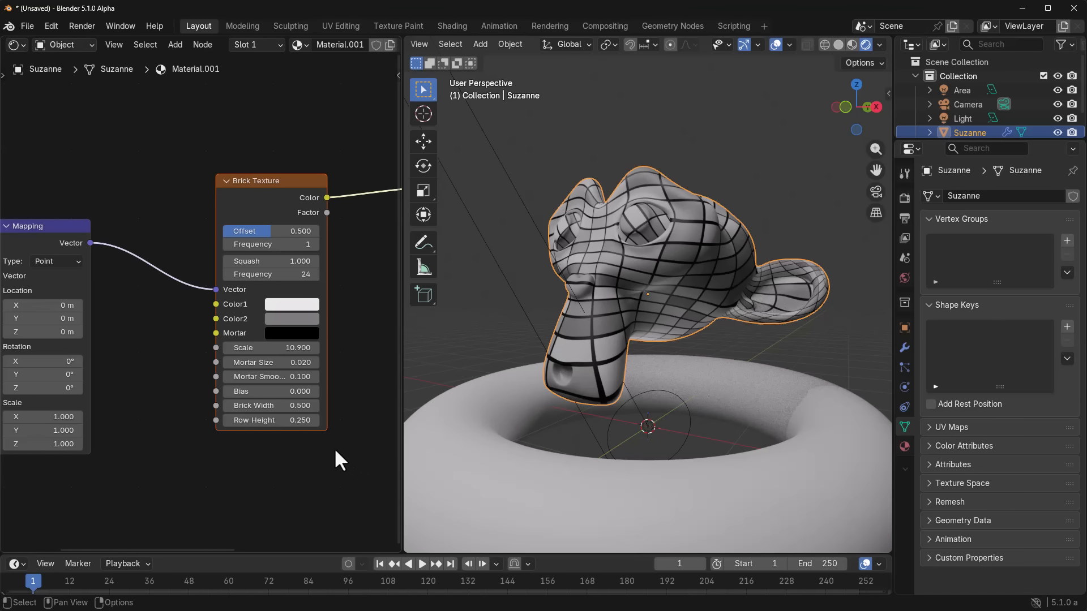
{"action": "key", "text": "ctrl+j"}
{"action": "key", "text": "F2"}
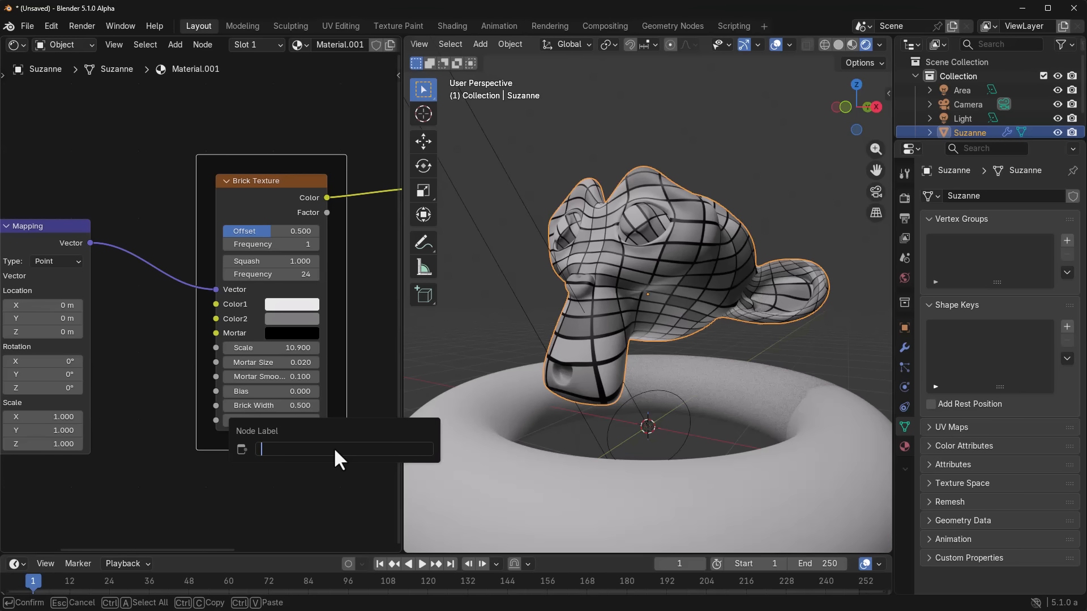
{"action": "type", "text": "Brick"}
{"action": "key", "text": "Return"}
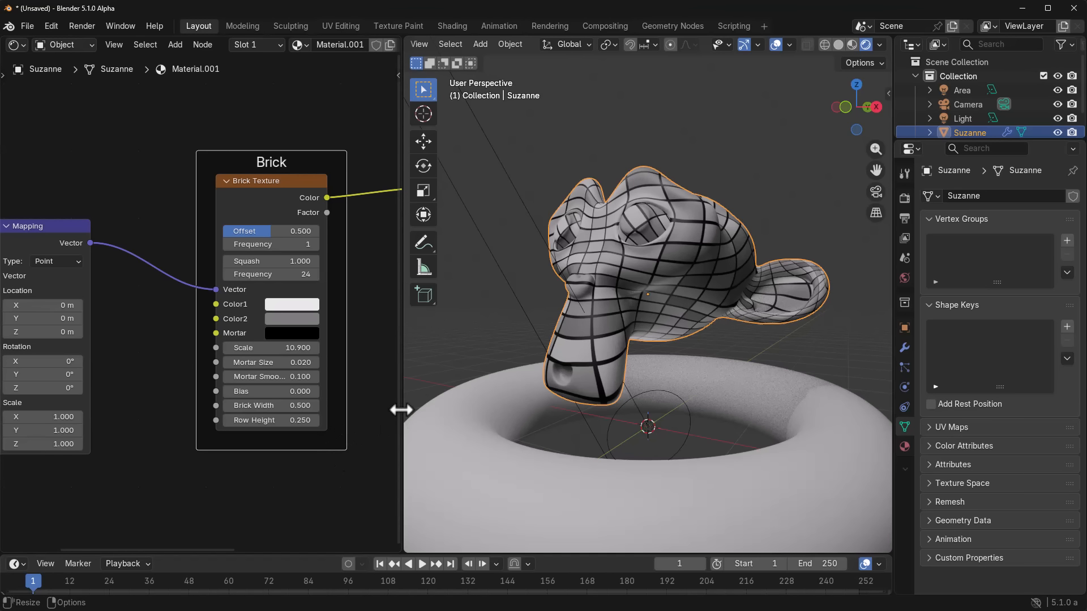
Step: Widen the Shader Editor and give the Brick frame a custom green color
{"action": "left_click_drag", "start_coordinate": [402, 410], "coordinate": [707, 431]}
{"action": "middle_click_drag", "start_coordinate": [509, 476], "coordinate": [439, 468]}
{"action": "key", "text": "n"}
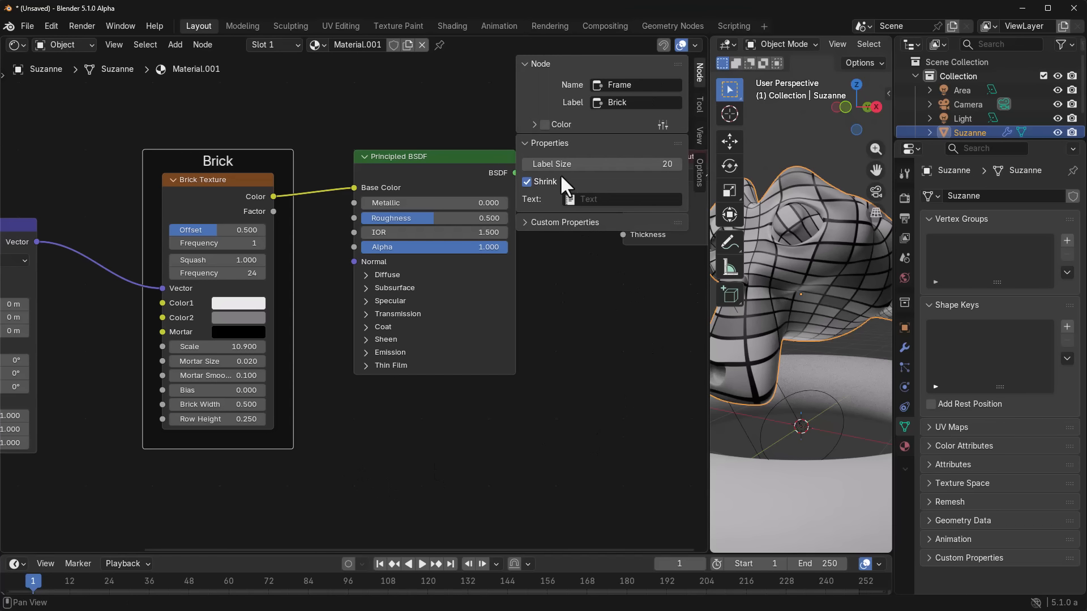
{"action": "left_click", "coordinate": [545, 125]}
{"action": "left_click", "coordinate": [533, 124]}
{"action": "left_click", "coordinate": [592, 143]}
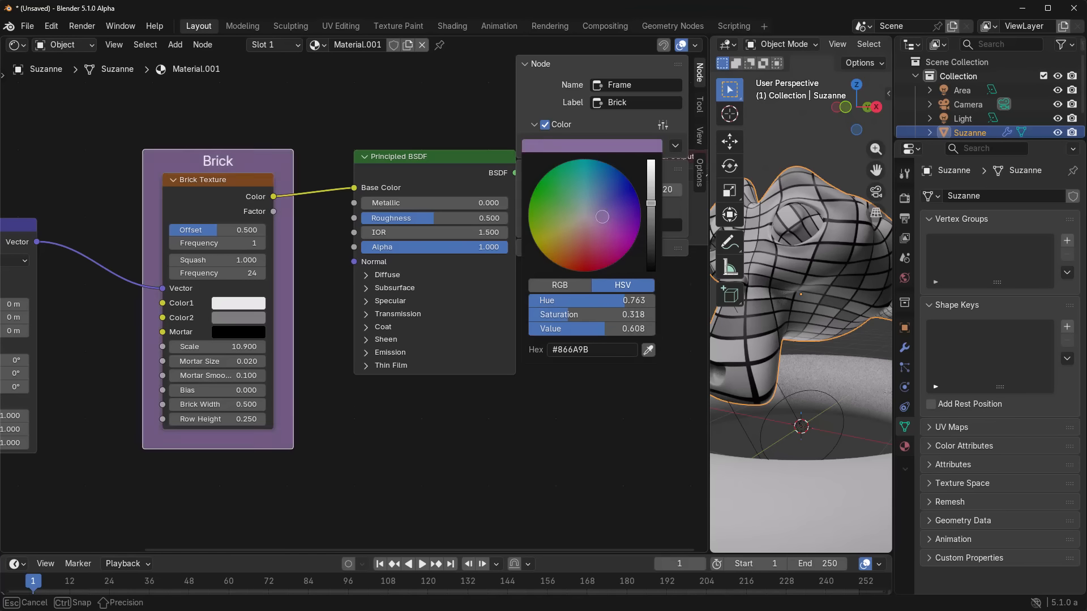
{"action": "mouse_move", "coordinate": [601, 217]}
{"action": "left_mouse_down"}
{"action": "mouse_move", "coordinate": [631, 190]}
{"action": "mouse_move", "coordinate": [541, 190]}
{"action": "left_mouse_up"}
Step: With node snapping turned on, reposition the Mapping node and paste a copy of the Texture Coordinate, Mapping and Brick Texture nodes below the originals
{"action": "middle_click_drag", "start_coordinate": [334, 431], "coordinate": [577, 439]}
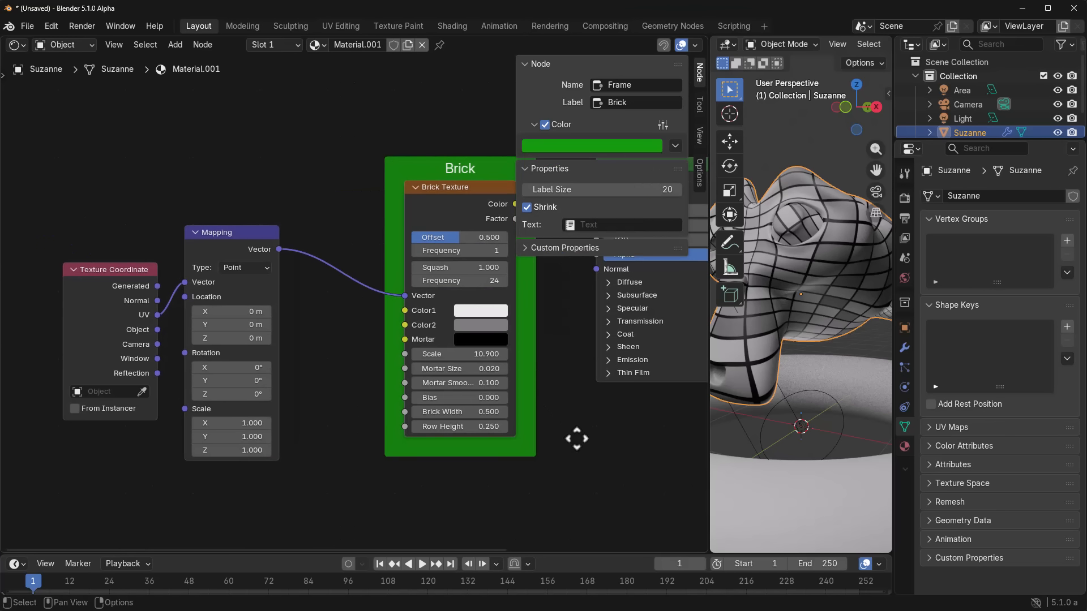
{"action": "left_click_drag", "start_coordinate": [215, 235], "coordinate": [246, 226]}
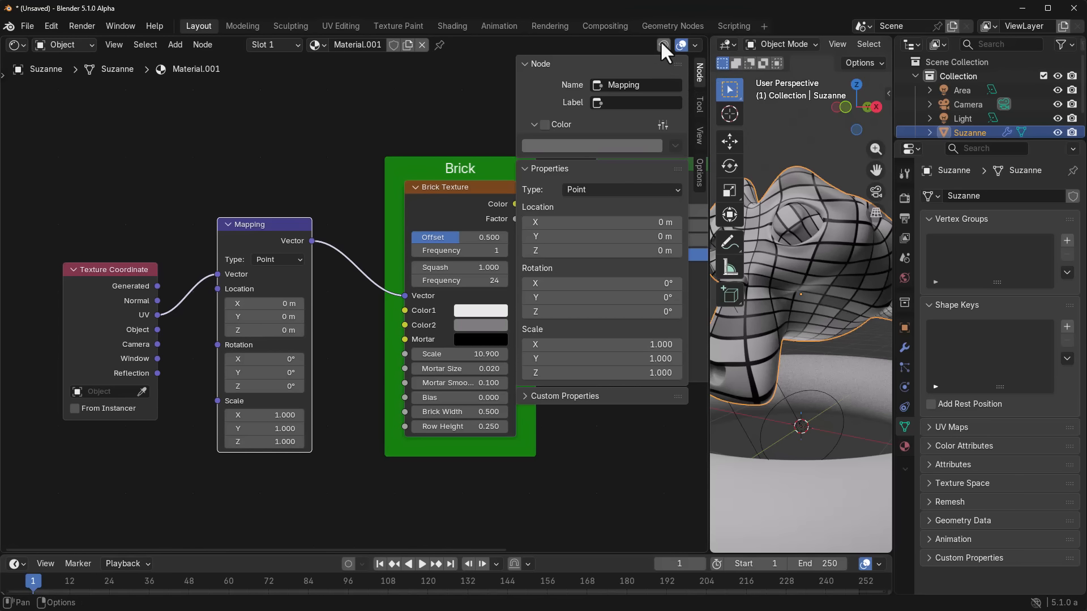
{"action": "left_click_drag", "start_coordinate": [284, 225], "coordinate": [297, 258]}
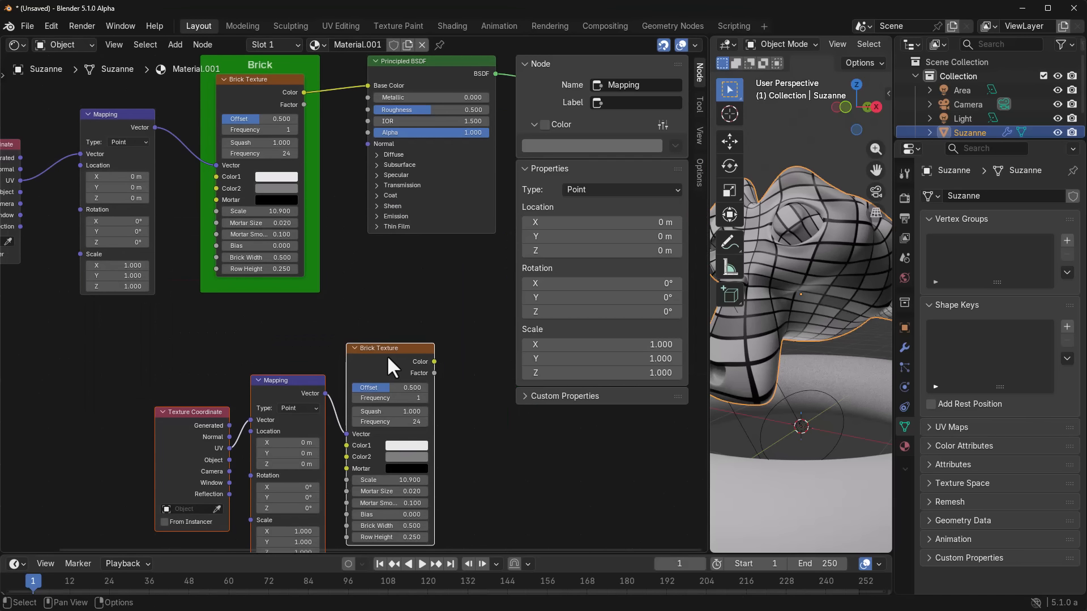
{"action": "scroll", "coordinate": [392, 367], "scroll_direction": "down", "scroll_amount": 1}
{"action": "mouse_move", "coordinate": [388, 359]}
{"action": "left_mouse_down"}
{"action": "mouse_move", "coordinate": [360, 339]}
{"action": "mouse_move", "coordinate": [358, 315]}
{"action": "mouse_move", "coordinate": [391, 362]}
{"action": "left_mouse_up"}
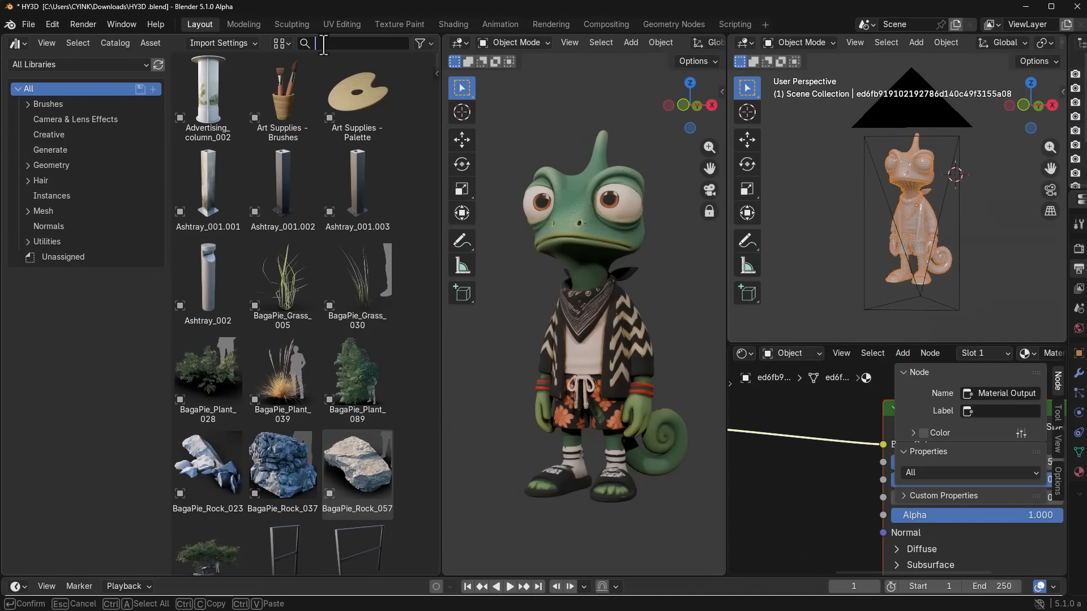
Step: Search the Asset Browser for "Dsha" and "Ebeam", and clear the search
{"action": "type", "text": "Dsha"}
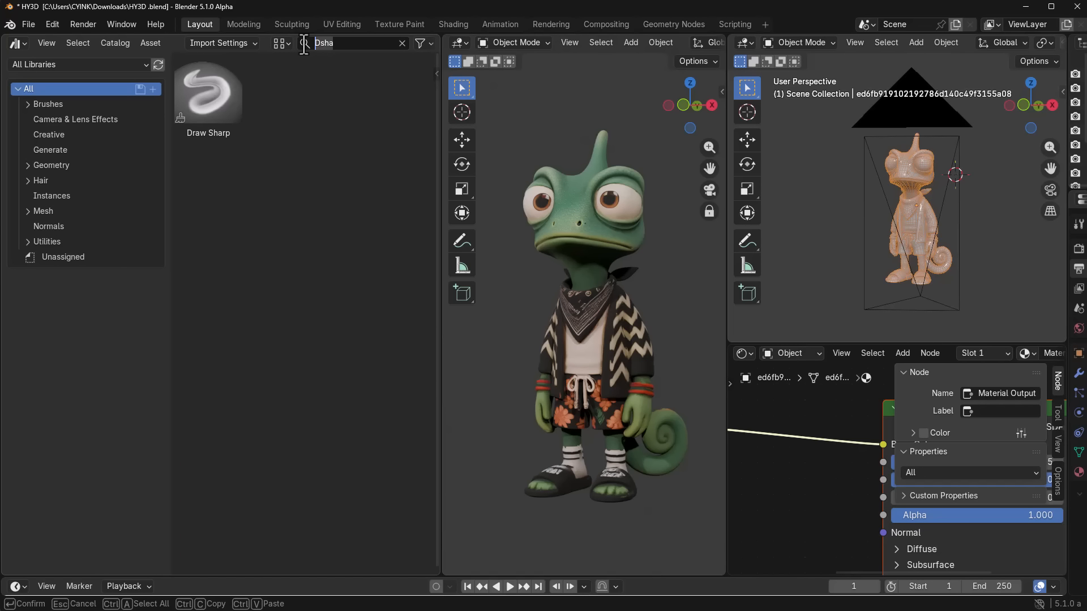
{"action": "key", "text": "BackSpace"}
{"action": "type", "text": "Ebeam"}
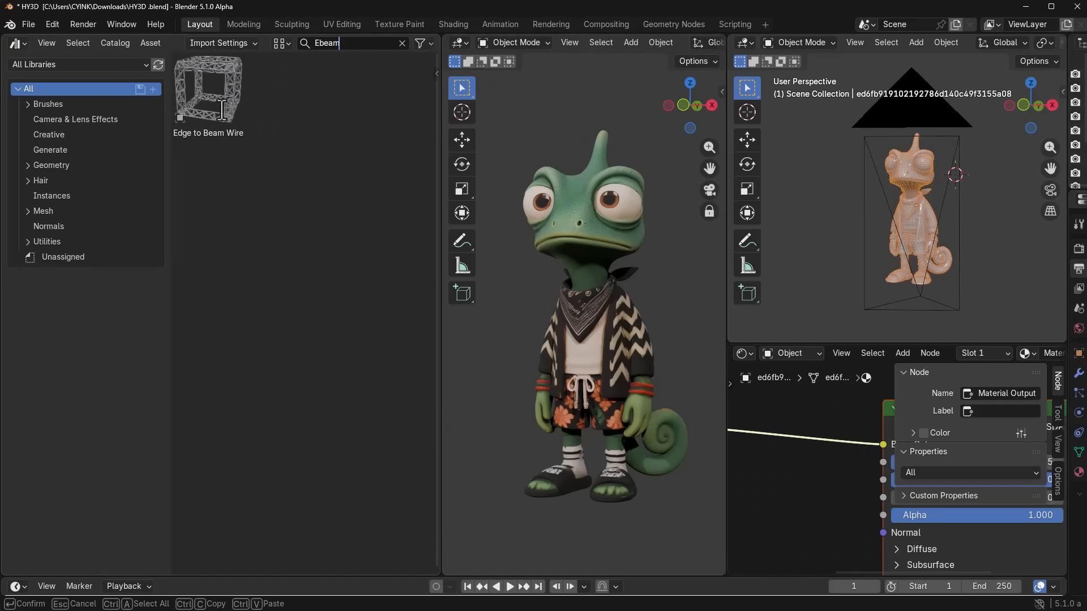
{"action": "key", "text": "Return"}
{"action": "left_click", "coordinate": [402, 43]}
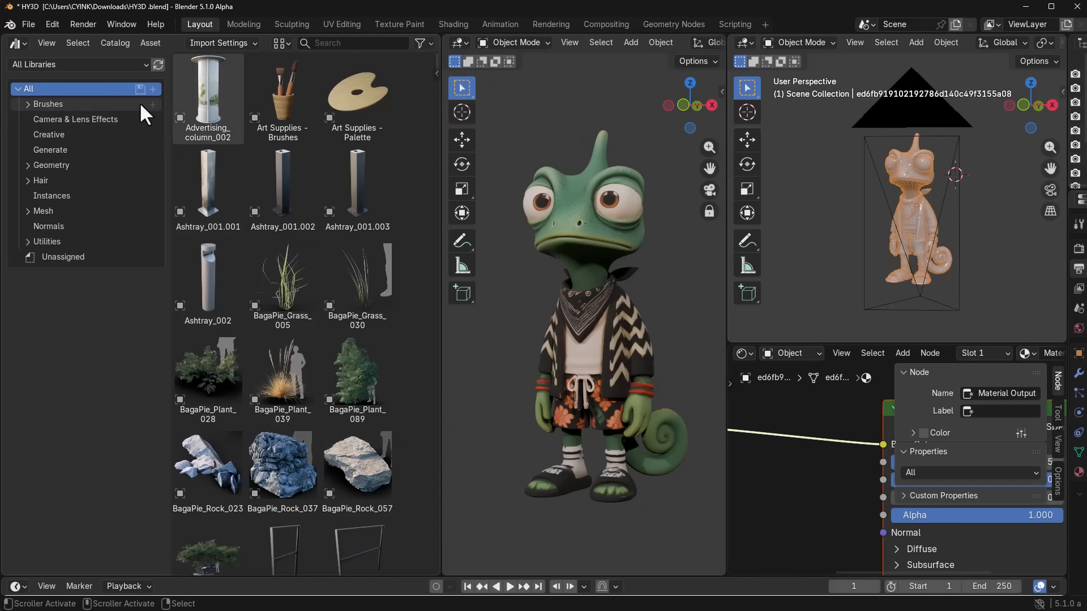
Step: In the file path preferences, disable the Baga Pie, asset-demo-bundle-3.0-cube-diorama and Arborea asset libraries
{"action": "left_click", "coordinate": [79, 64]}
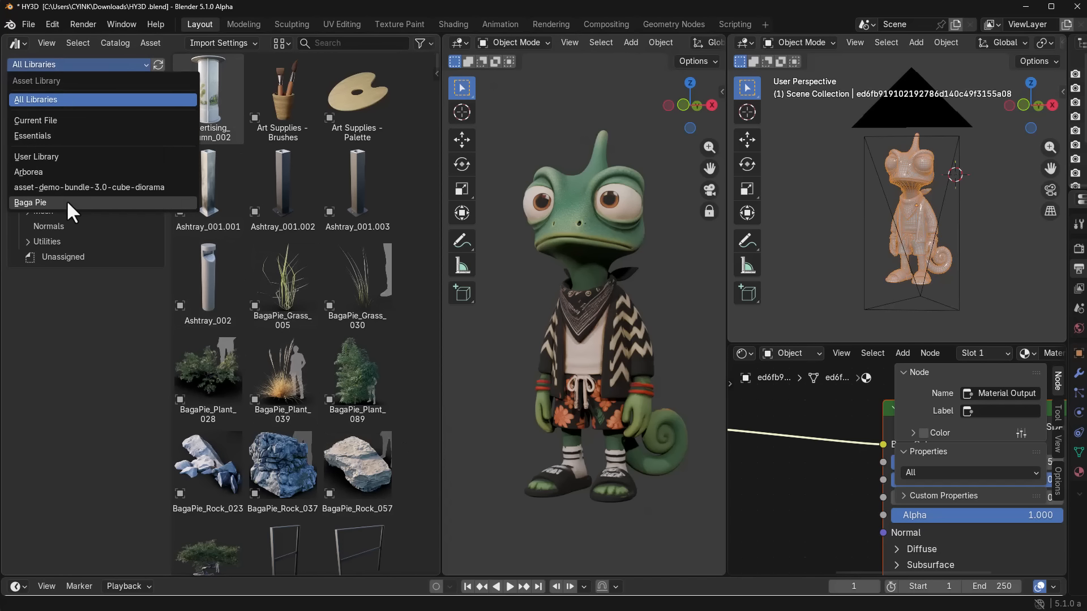
{"action": "left_click", "coordinate": [49, 25]}
{"action": "left_click", "coordinate": [117, 204]}
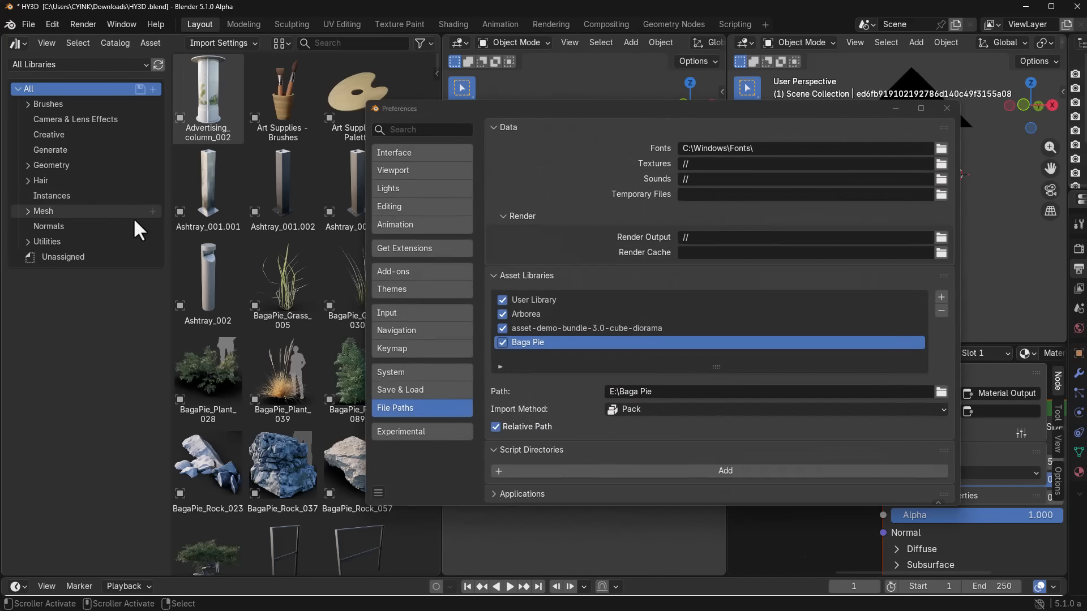
{"action": "left_click", "coordinate": [502, 342]}
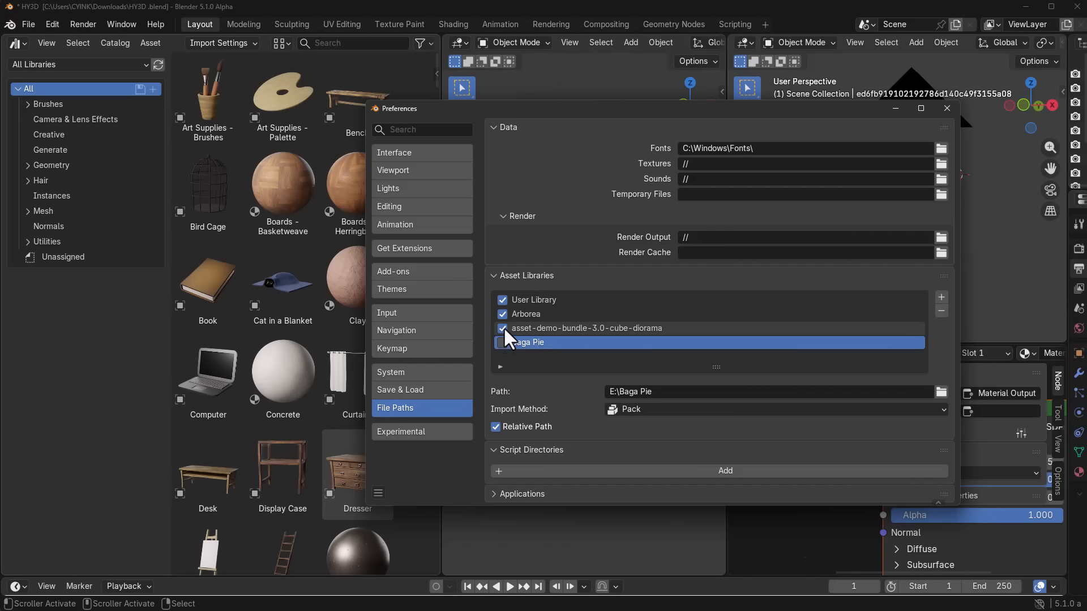
{"action": "left_click", "coordinate": [503, 328]}
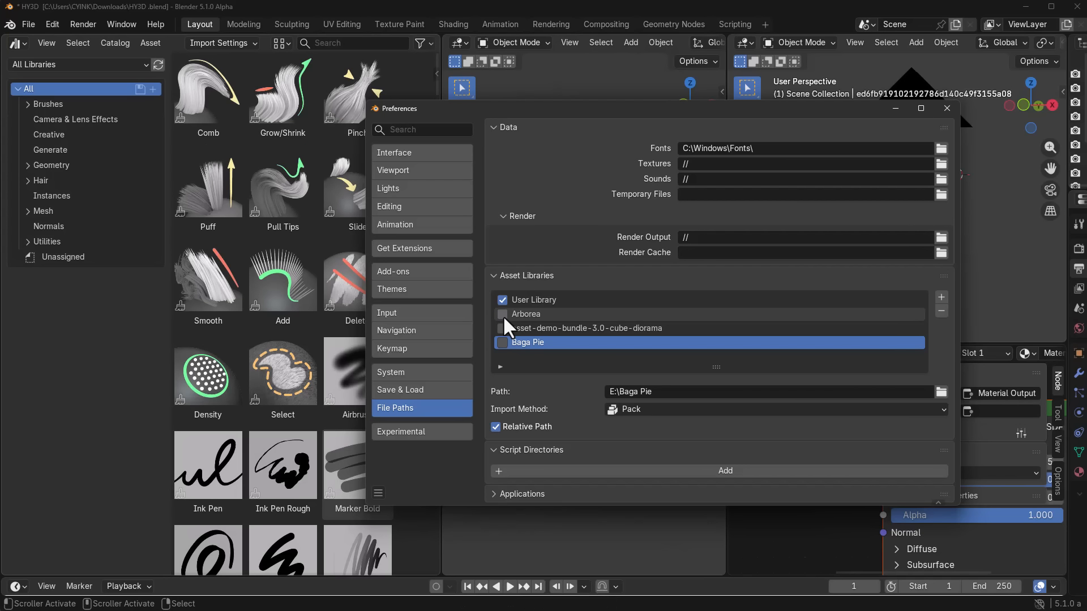
{"action": "left_click", "coordinate": [554, 300]}
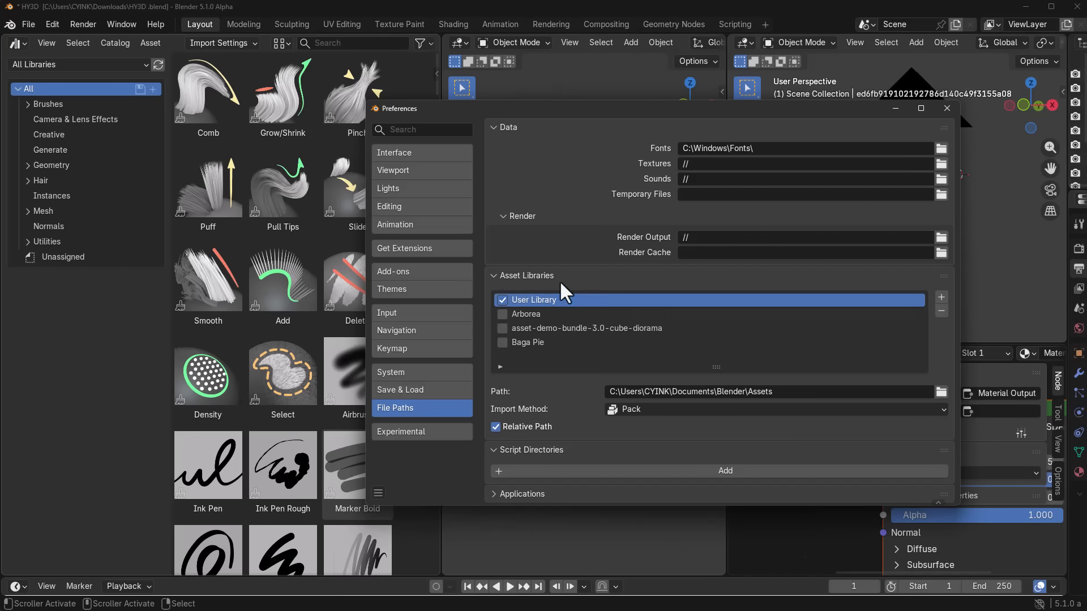
{"action": "left_click", "coordinate": [502, 343]}
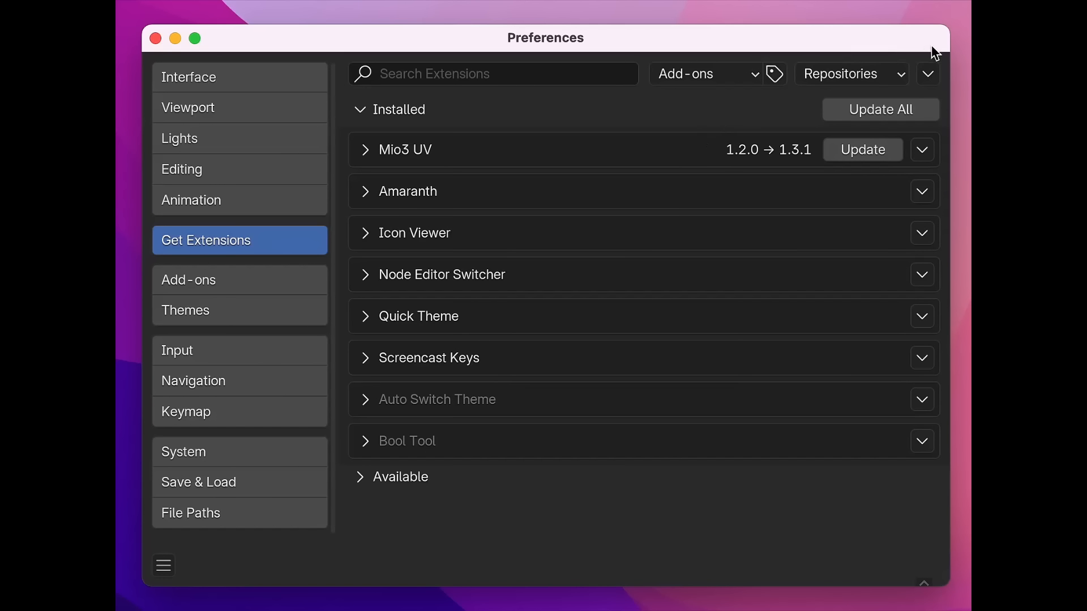
Step: Install all available updates for the installed extensions at once
{"action": "left_click", "coordinate": [930, 74]}
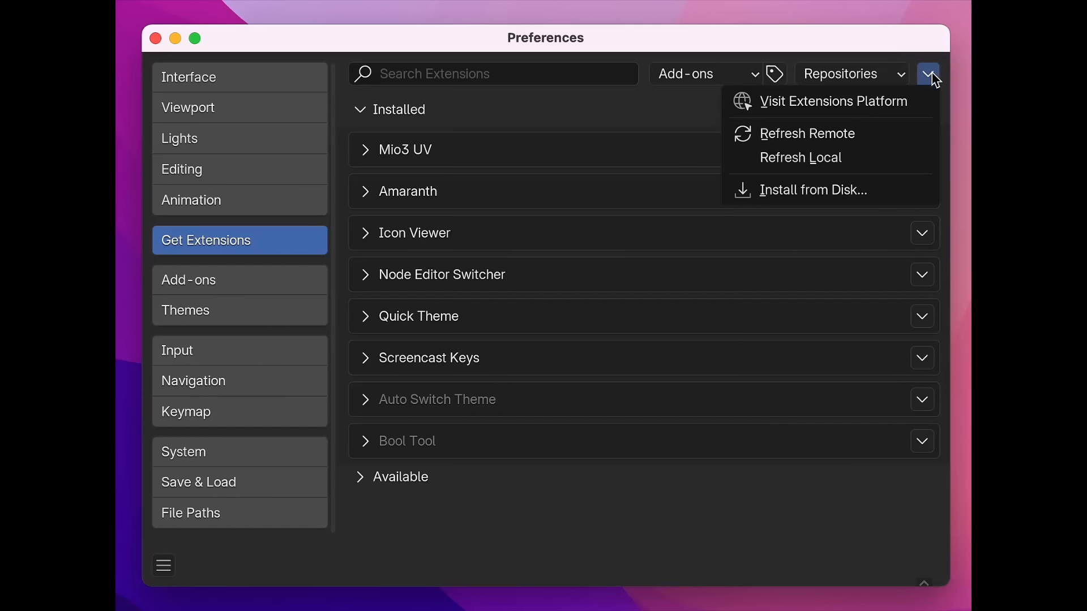
{"action": "left_click", "coordinate": [921, 134]}
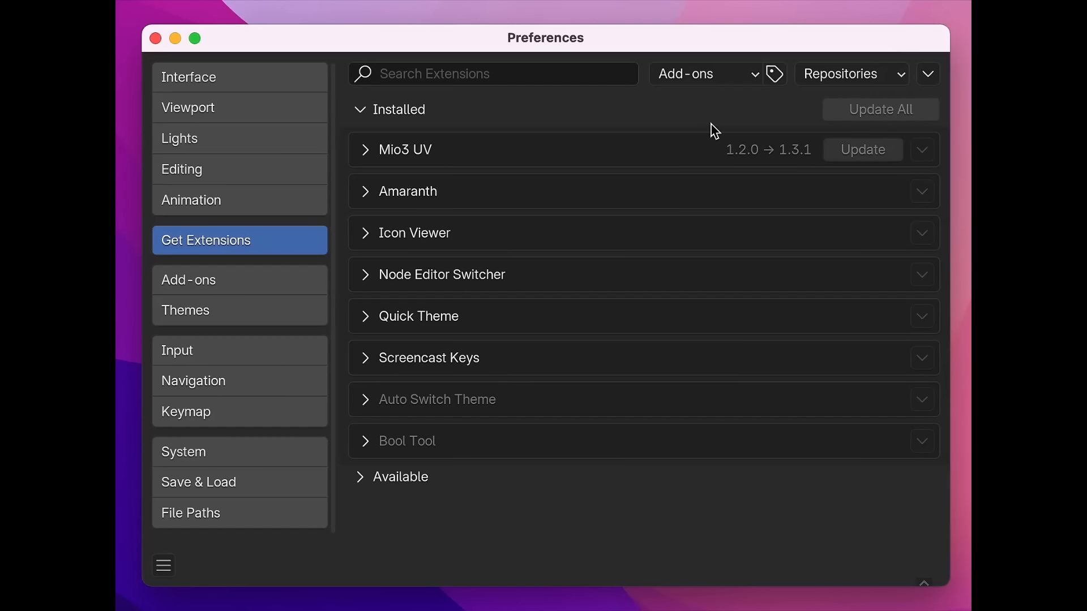
{"action": "left_click", "coordinate": [924, 115]}
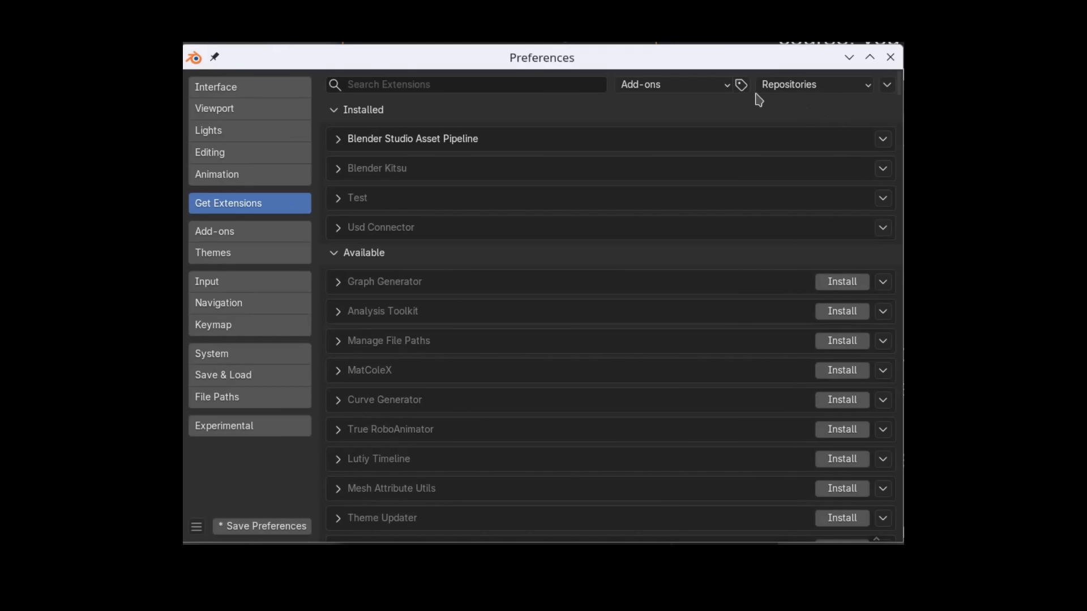
Step: Filter the extensions by the vscode_development repository
{"action": "left_click", "coordinate": [741, 85]}
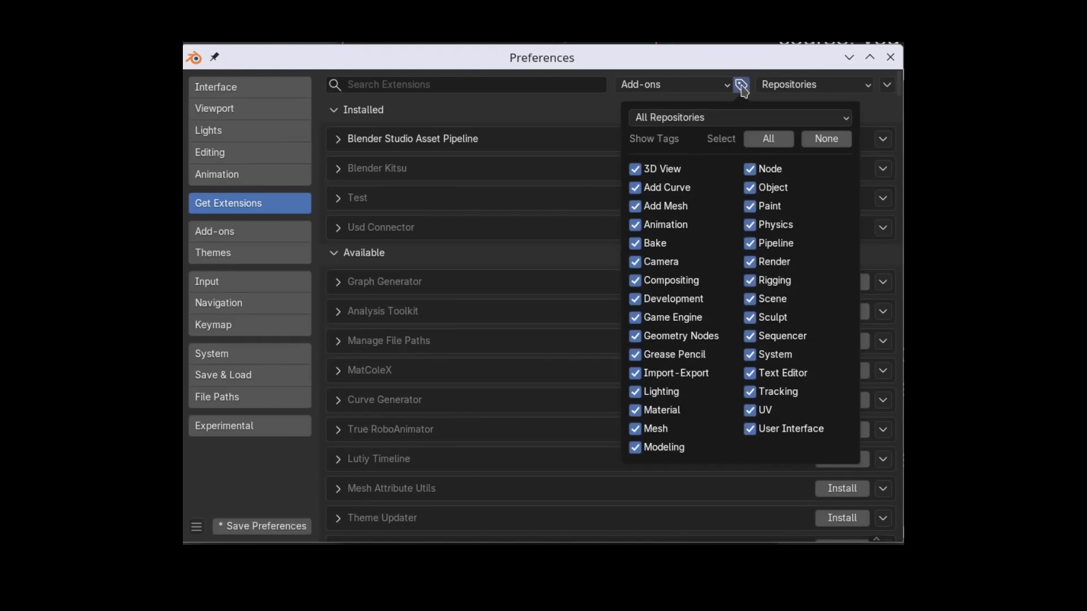
{"action": "left_click", "coordinate": [743, 124]}
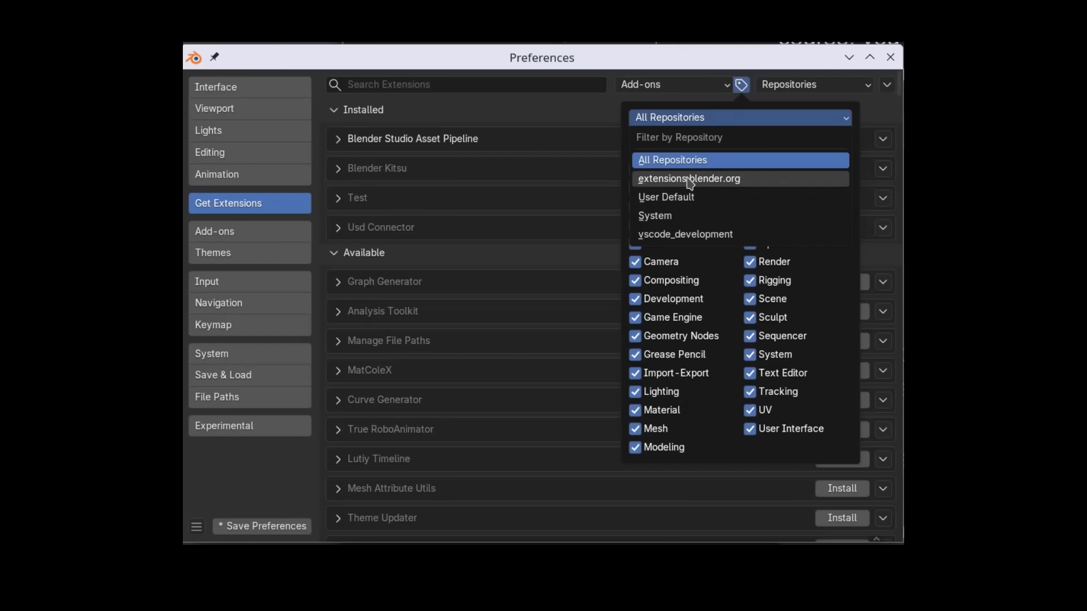
{"action": "left_click", "coordinate": [669, 235]}
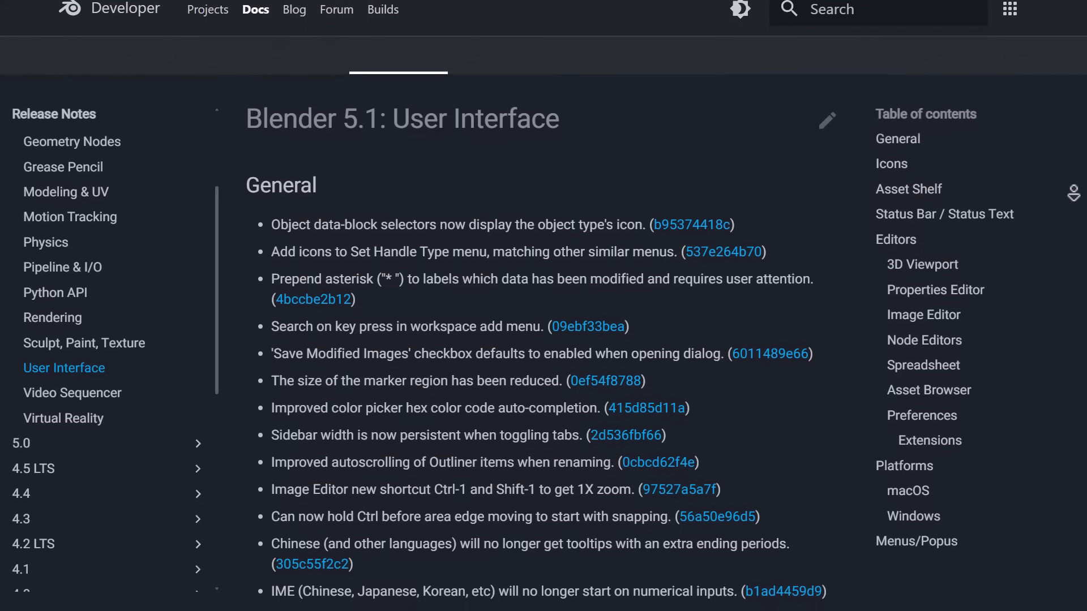
Step: Read through the Blender 5.1 User Interface release notes, from the General section to the Preferences section on extensions
{"action": "scroll", "coordinate": [543, 340], "scroll_direction": "down", "scroll_amount": 3}
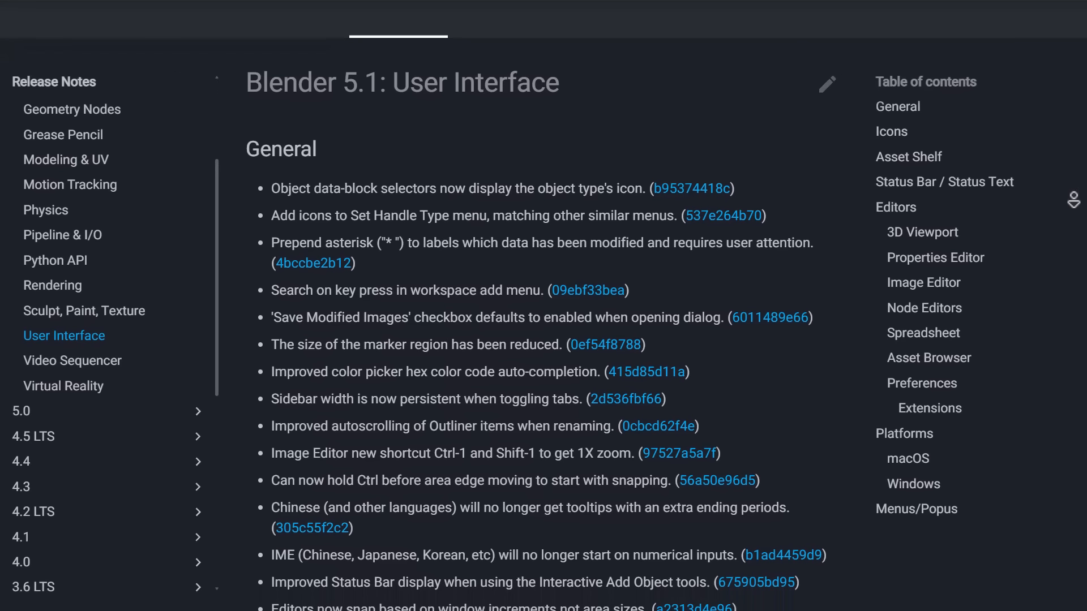
{"action": "scroll", "coordinate": [544, 340], "scroll_direction": "down", "scroll_amount": 5}
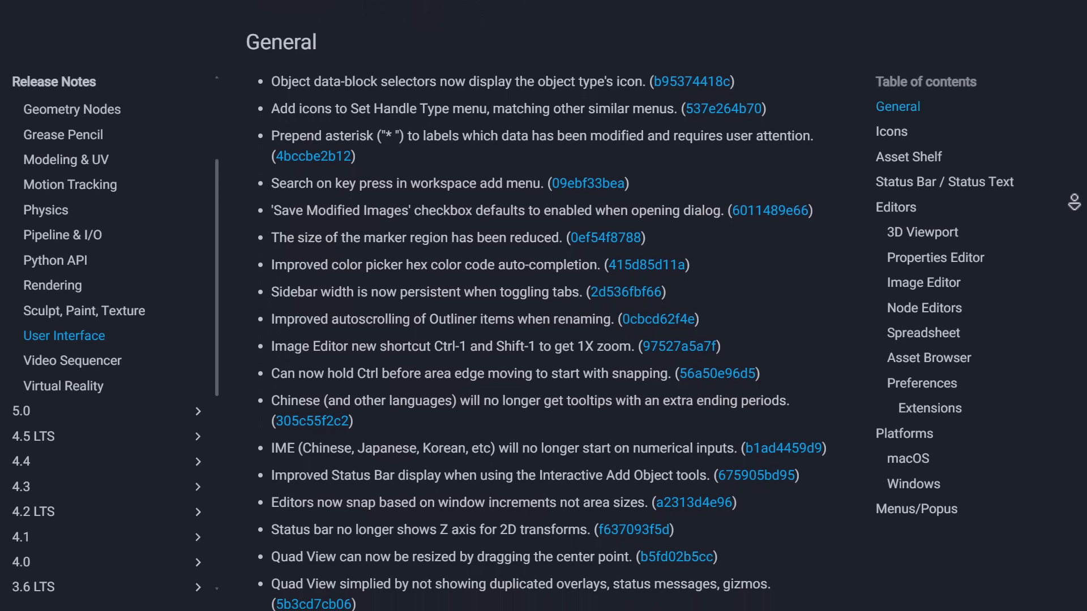
{"action": "scroll", "coordinate": [543, 339], "scroll_direction": "down", "scroll_amount": 4}
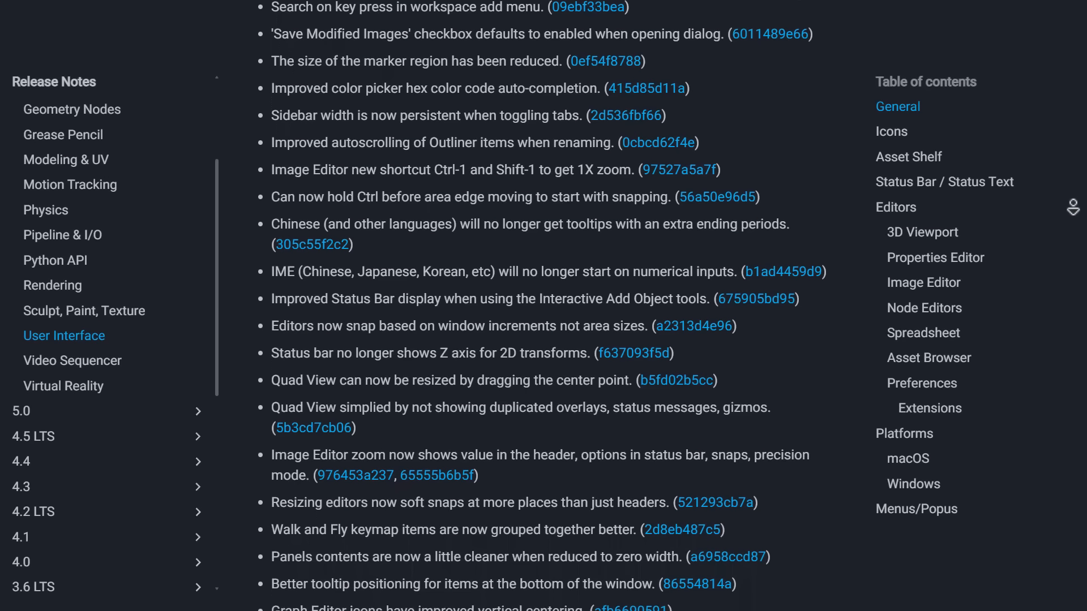
{"action": "scroll", "coordinate": [543, 339], "scroll_direction": "down", "scroll_amount": 4}
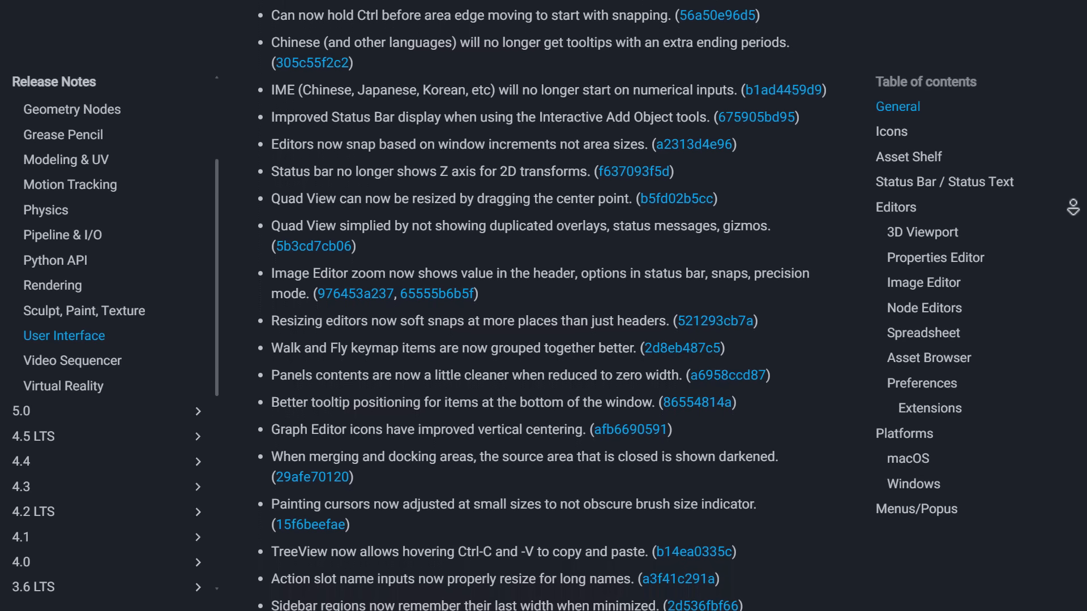
{"action": "scroll", "coordinate": [543, 339], "scroll_direction": "down", "scroll_amount": 4}
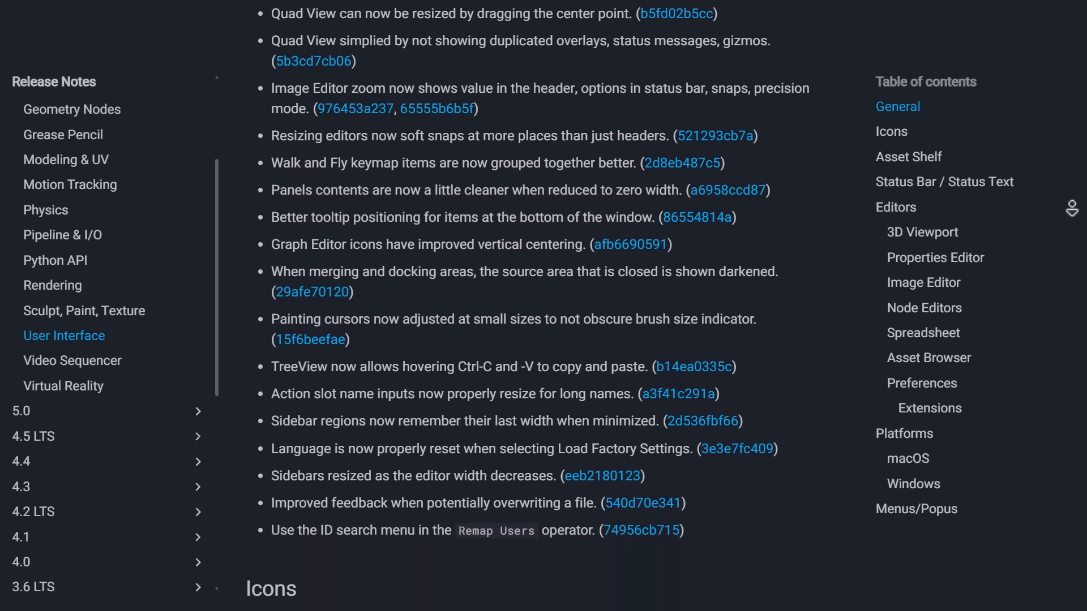
{"action": "scroll", "coordinate": [544, 340], "scroll_direction": "down", "scroll_amount": 4}
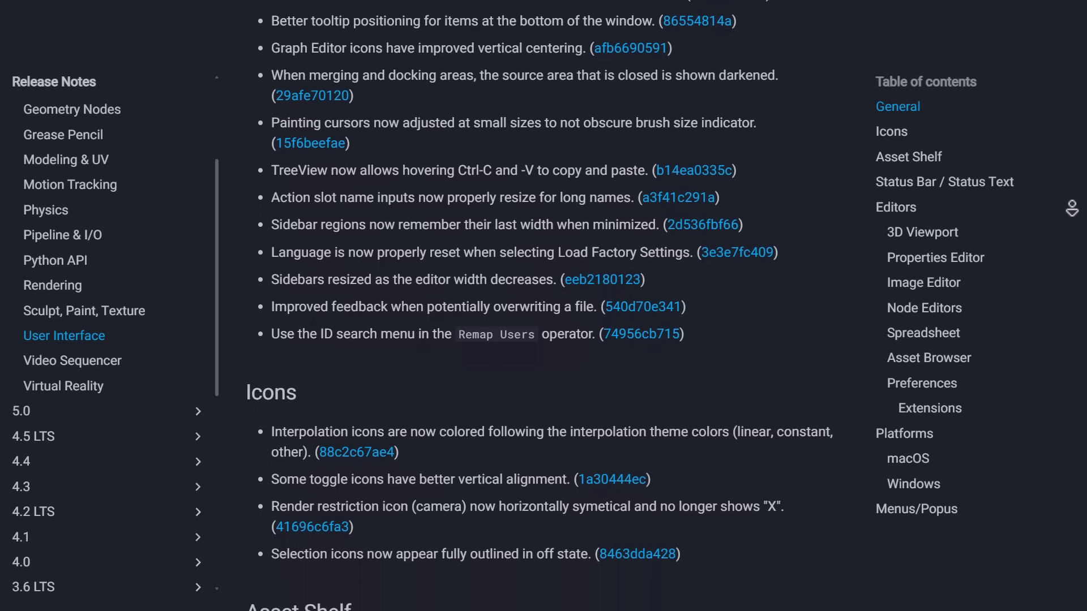
{"action": "scroll", "coordinate": [544, 340], "scroll_direction": "down", "scroll_amount": 4}
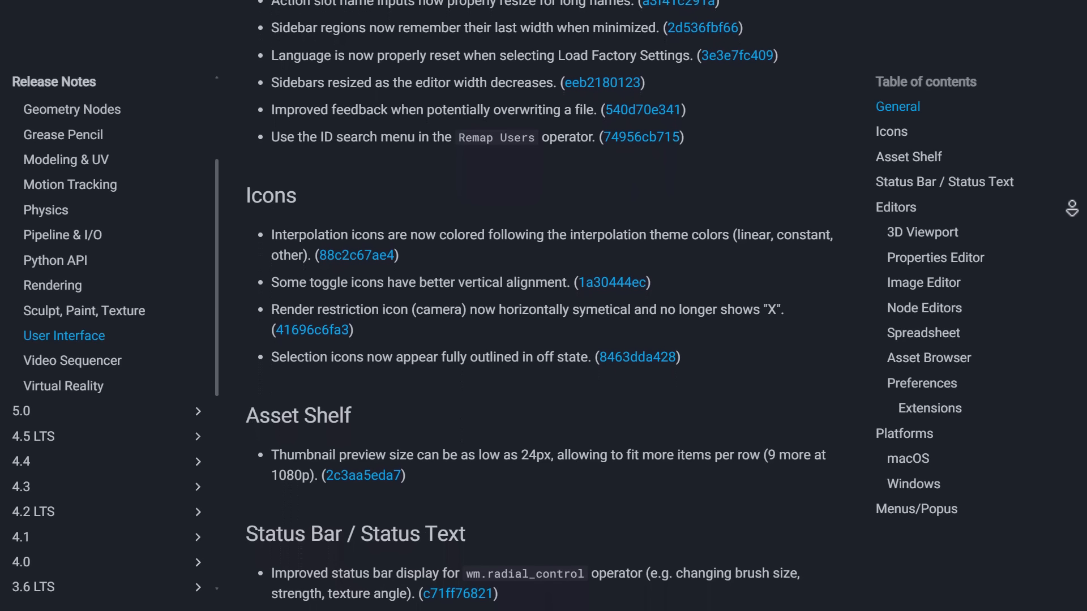
{"action": "scroll", "coordinate": [543, 339], "scroll_direction": "down", "scroll_amount": 4}
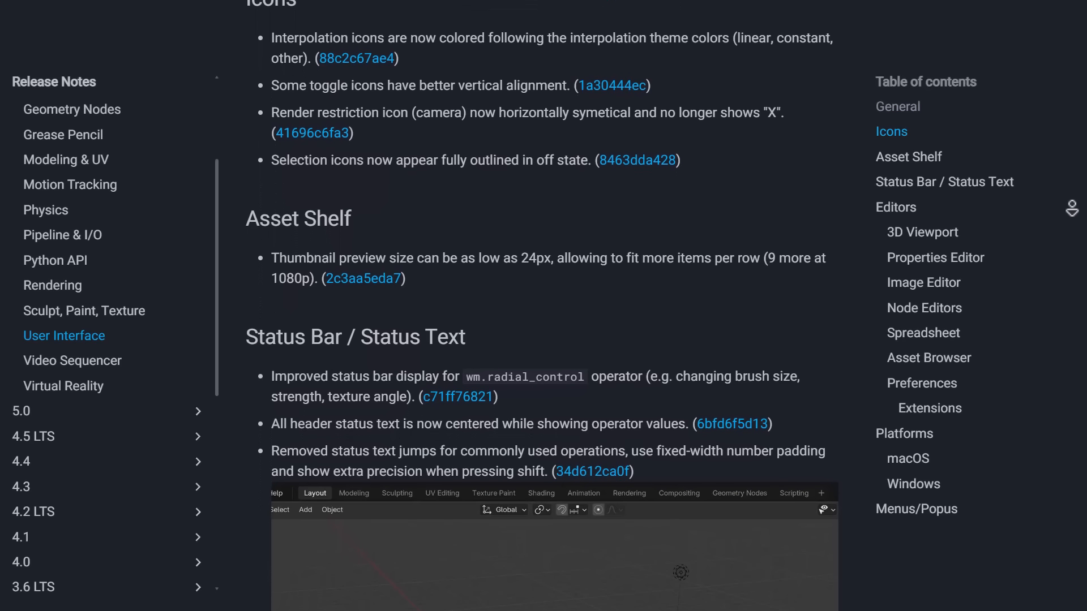
{"action": "scroll", "coordinate": [714, 366], "scroll_direction": "down", "scroll_amount": 6}
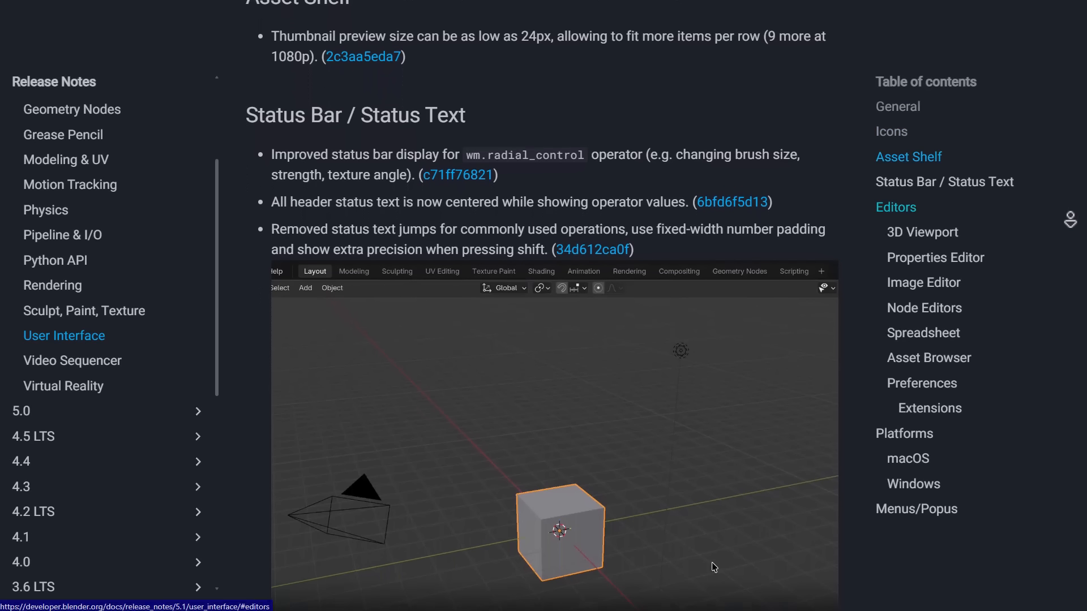
{"action": "scroll", "coordinate": [713, 366], "scroll_direction": "down", "scroll_amount": 9}
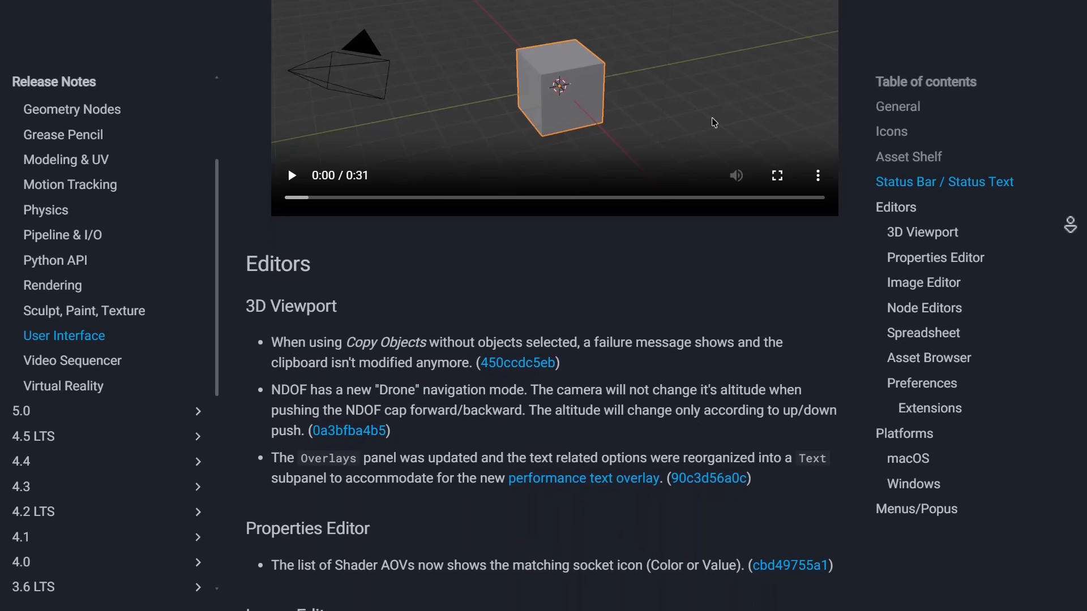
{"action": "scroll", "coordinate": [543, 328], "scroll_direction": "down", "scroll_amount": 8}
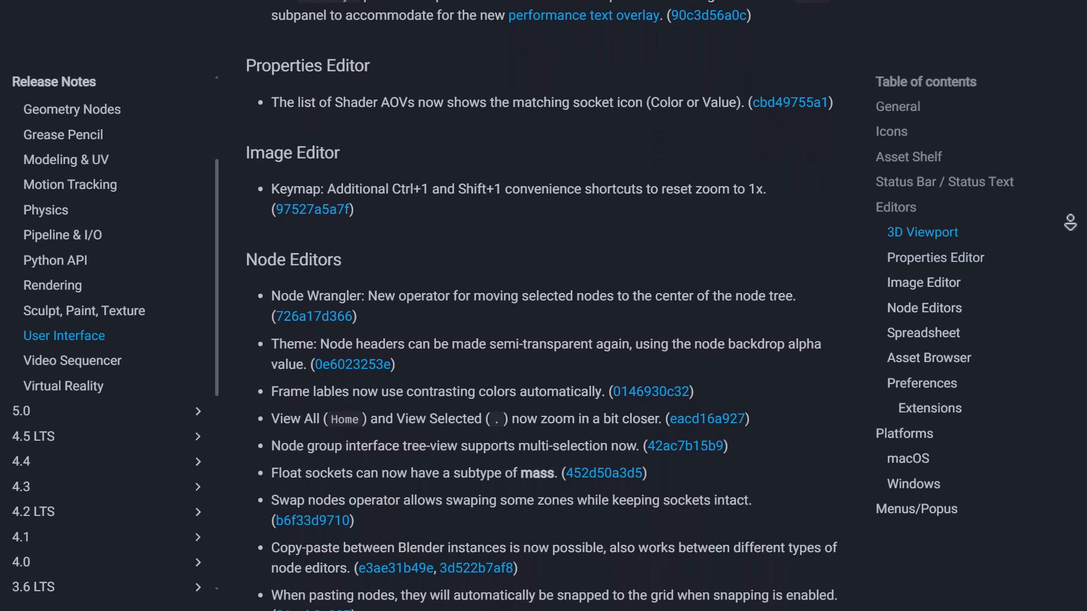
{"action": "scroll", "coordinate": [544, 328], "scroll_direction": "down", "scroll_amount": 8}
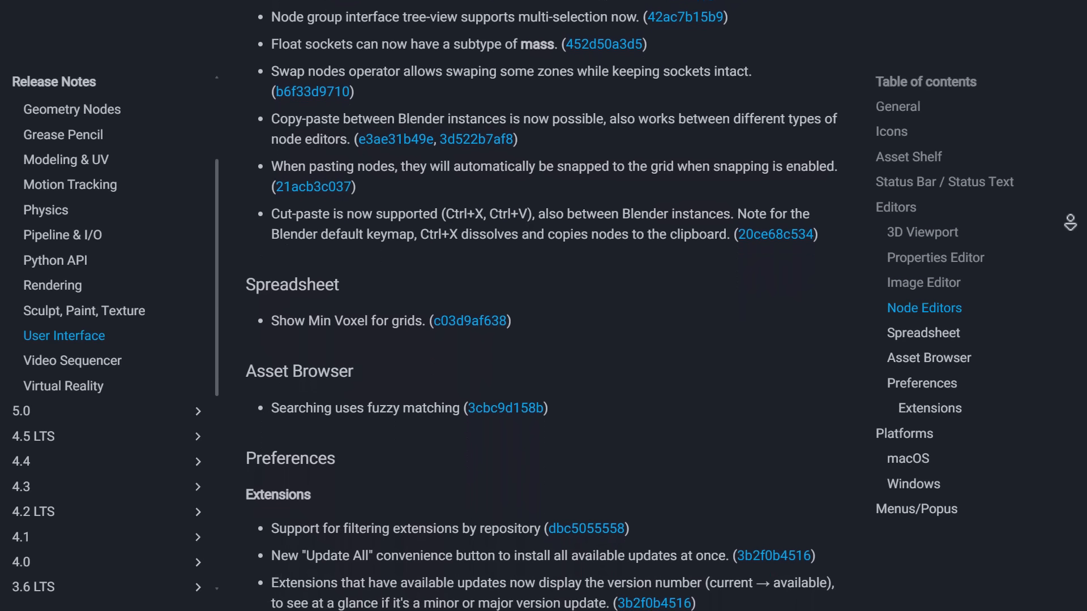
{"action": "scroll", "coordinate": [820, 338], "scroll_direction": "down", "scroll_amount": 3}
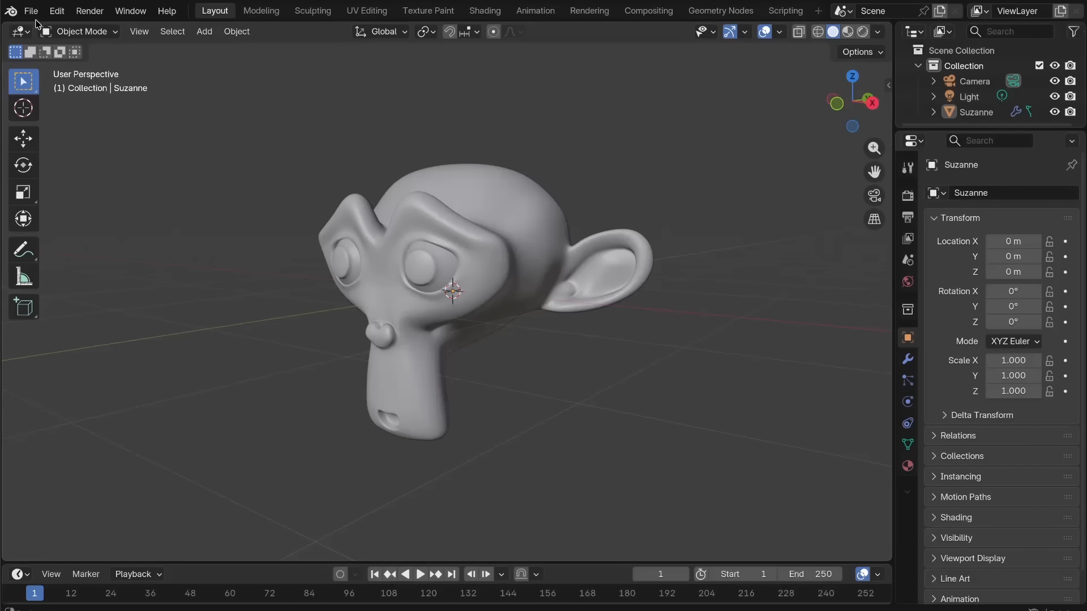
Step: Start opening another file without saving the current changes, browse to iCloud Drive and allow access to its files
{"action": "left_click", "coordinate": [31, 11]}
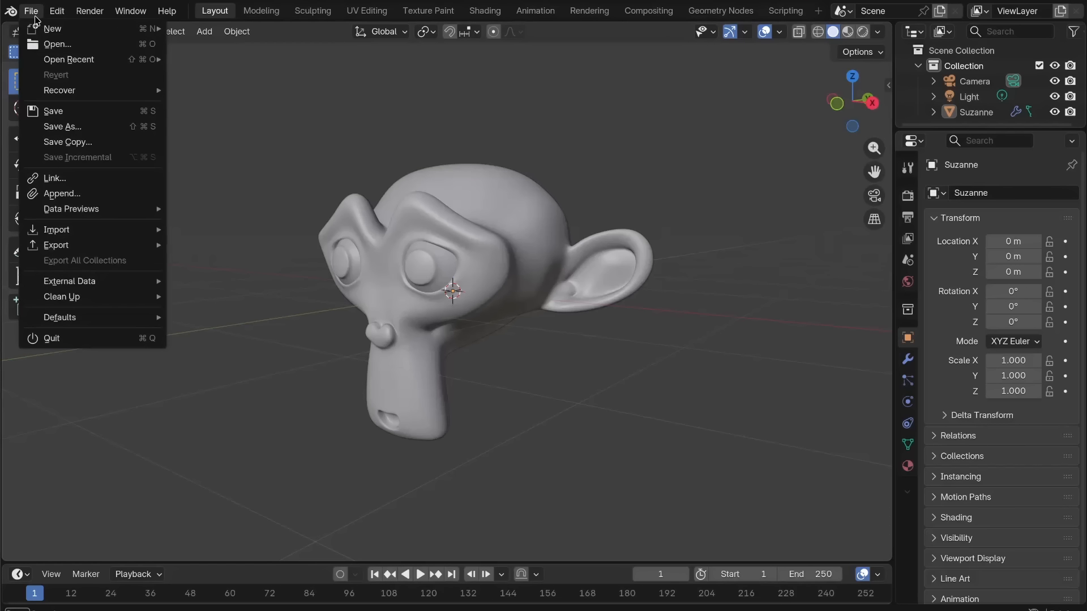
{"action": "left_click", "coordinate": [67, 44]}
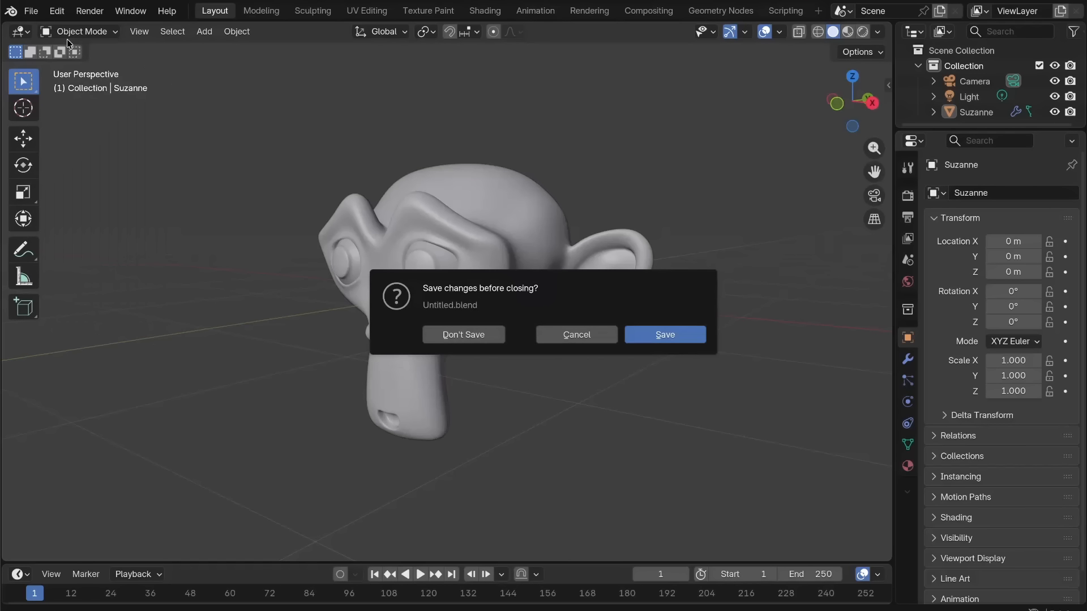
{"action": "left_click", "coordinate": [467, 335]}
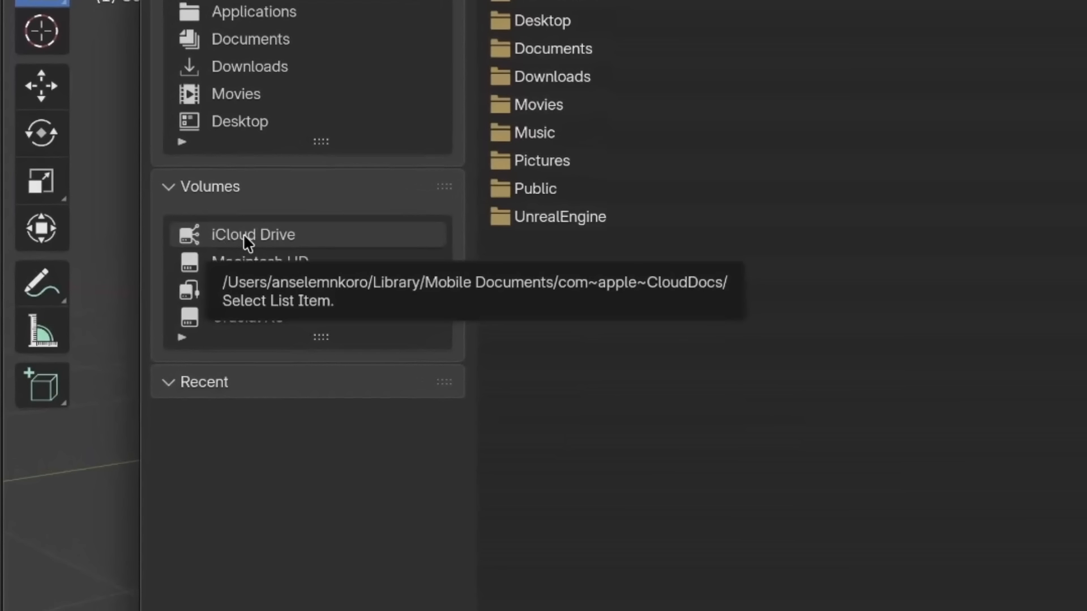
{"action": "left_click", "coordinate": [137, 223]}
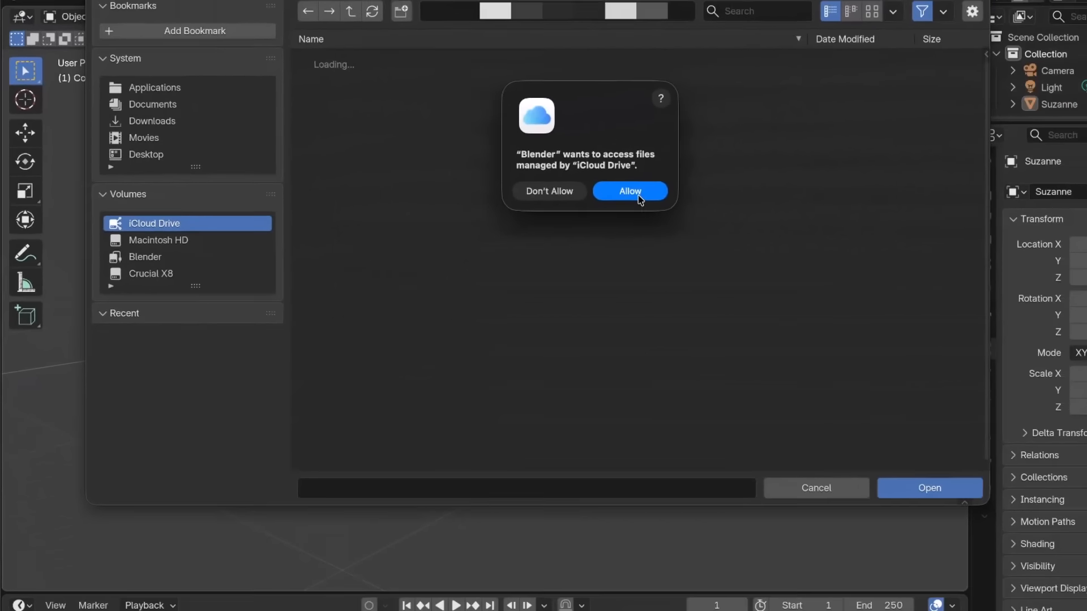
{"action": "left_click", "coordinate": [981, 186]}
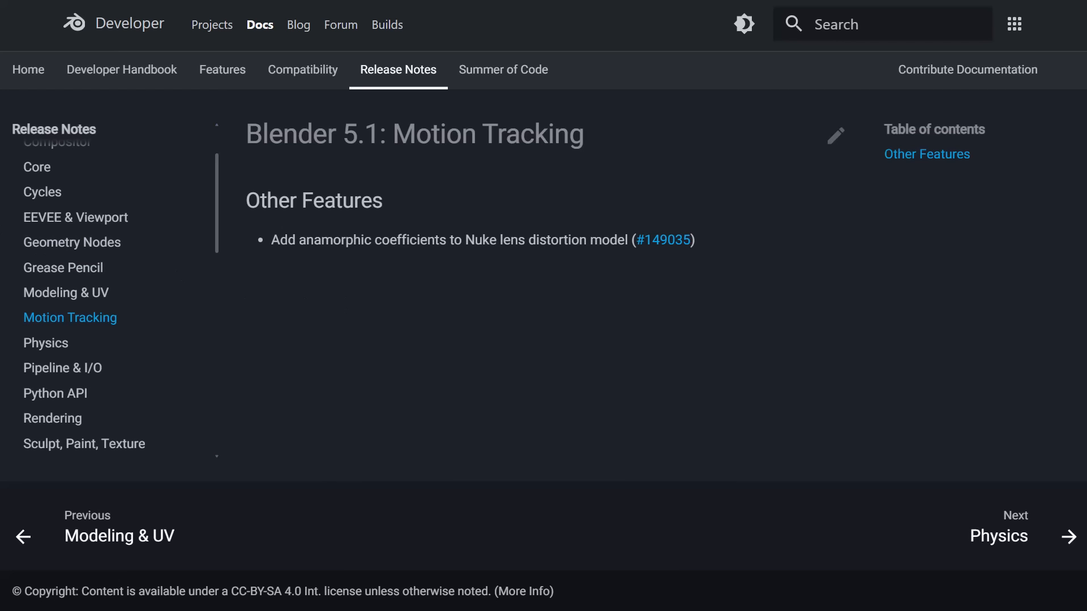
Step: Page past the Physics release notes to Pipeline & I/O and read its USD, FBX and glTF sections
{"action": "key", "text": "n"}
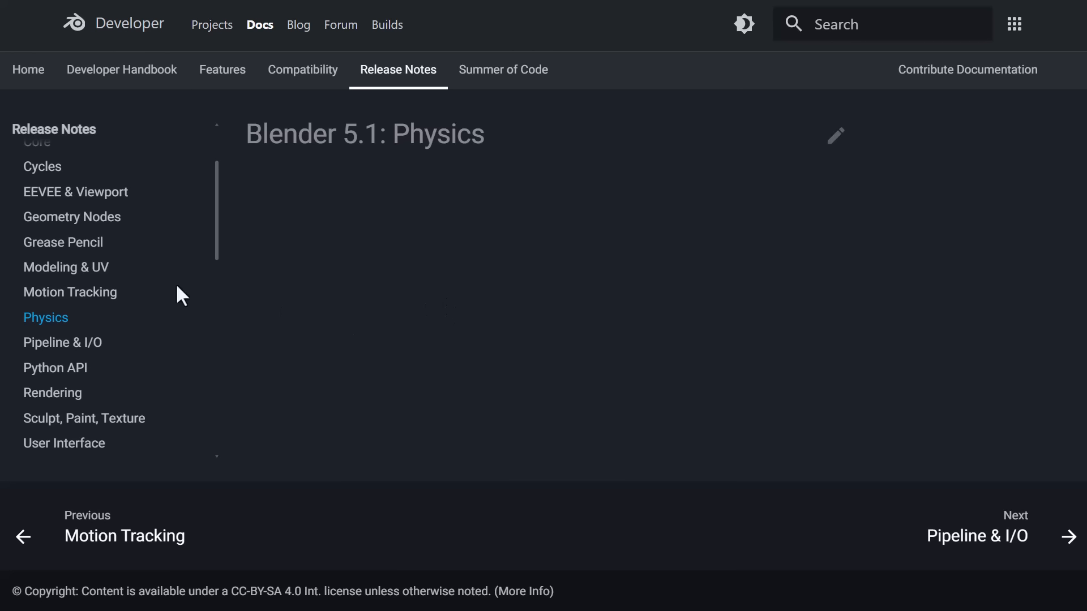
{"action": "key", "text": "n"}
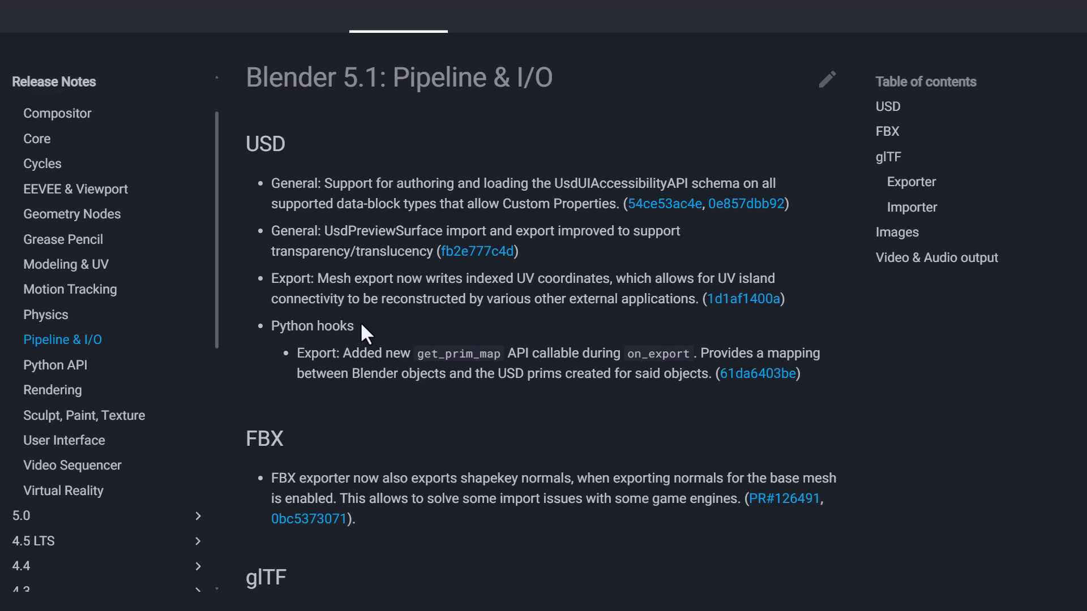
{"action": "scroll", "coordinate": [359, 322], "scroll_direction": "down", "scroll_amount": 5}
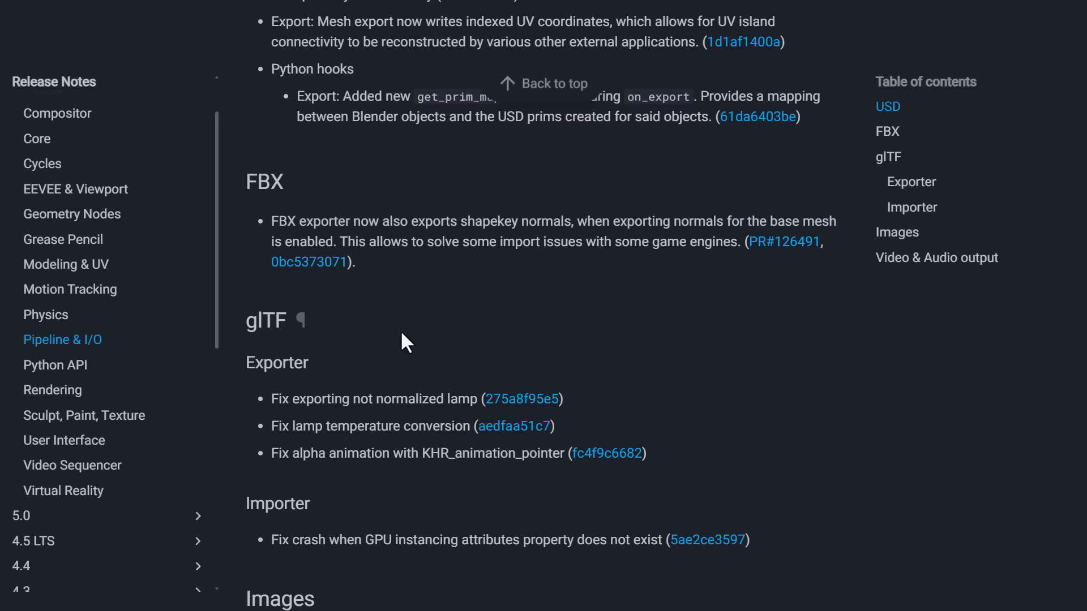
{"action": "scroll", "coordinate": [401, 334], "scroll_direction": "down", "scroll_amount": 5}
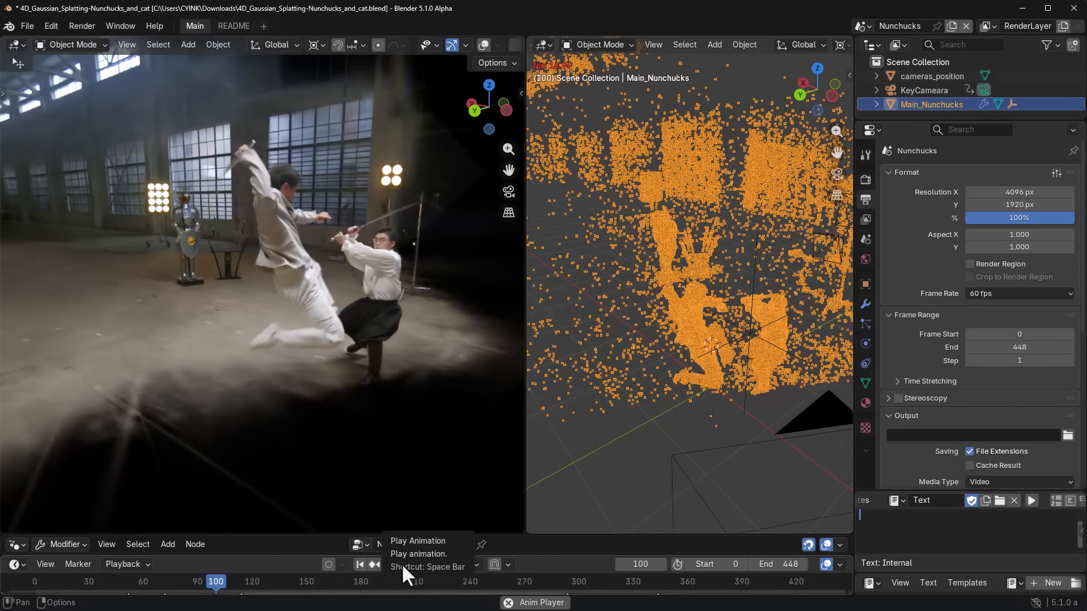
Step: Set the render output's media type to Image and file format to OpenEXR, and choose the blank entry as codec
{"action": "scroll", "coordinate": [915, 368], "scroll_direction": "down", "scroll_amount": 8}
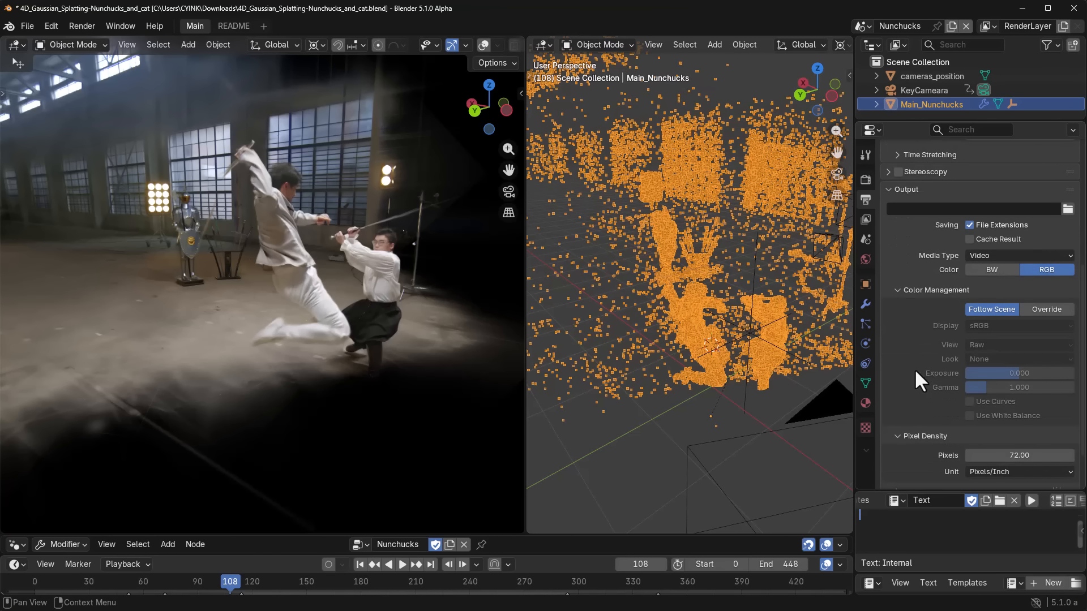
{"action": "left_click", "coordinate": [1034, 255]}
{"action": "left_click", "coordinate": [983, 272]}
{"action": "left_click", "coordinate": [1002, 270]}
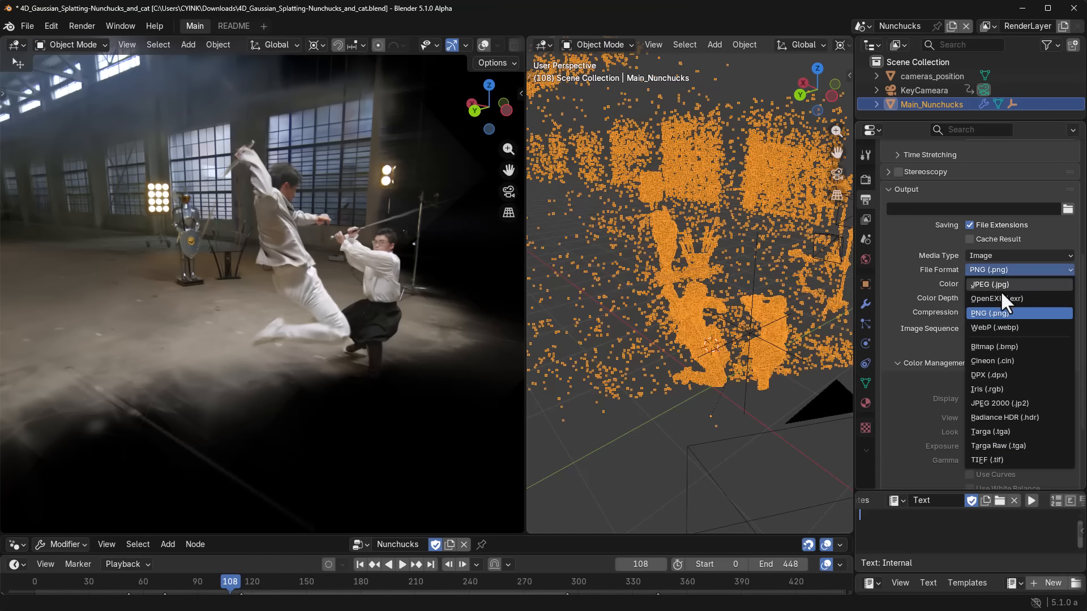
{"action": "left_click", "coordinate": [990, 294]}
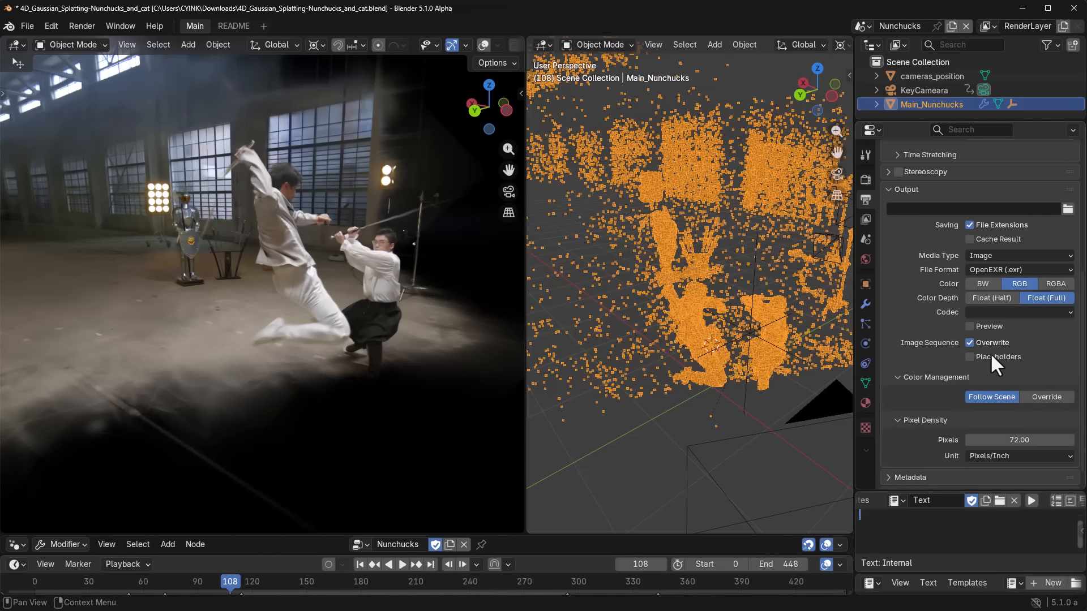
{"action": "left_click", "coordinate": [996, 310]}
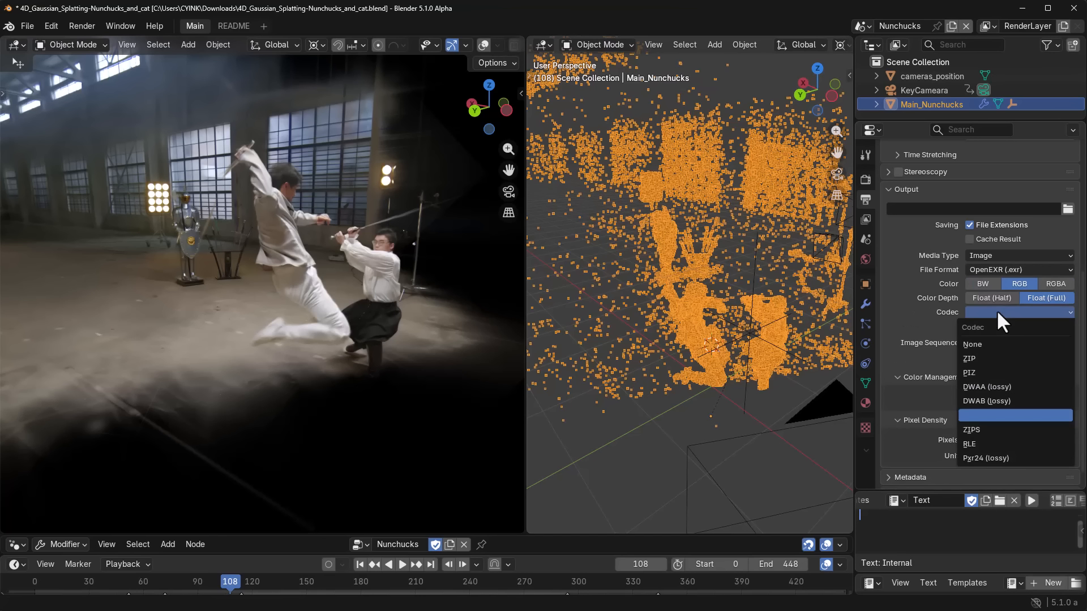
{"action": "left_click", "coordinate": [1003, 414]}
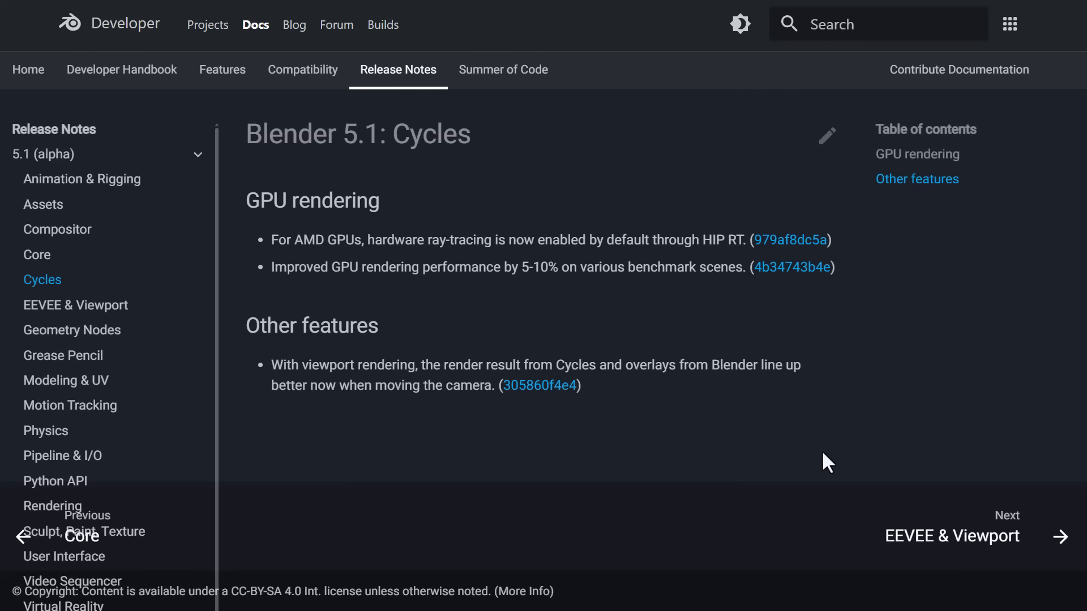
Step: Move on to the EEVEE & Viewport release notes, and select and shift a sphere in the blender-283 scene
{"action": "key", "text": "n"}
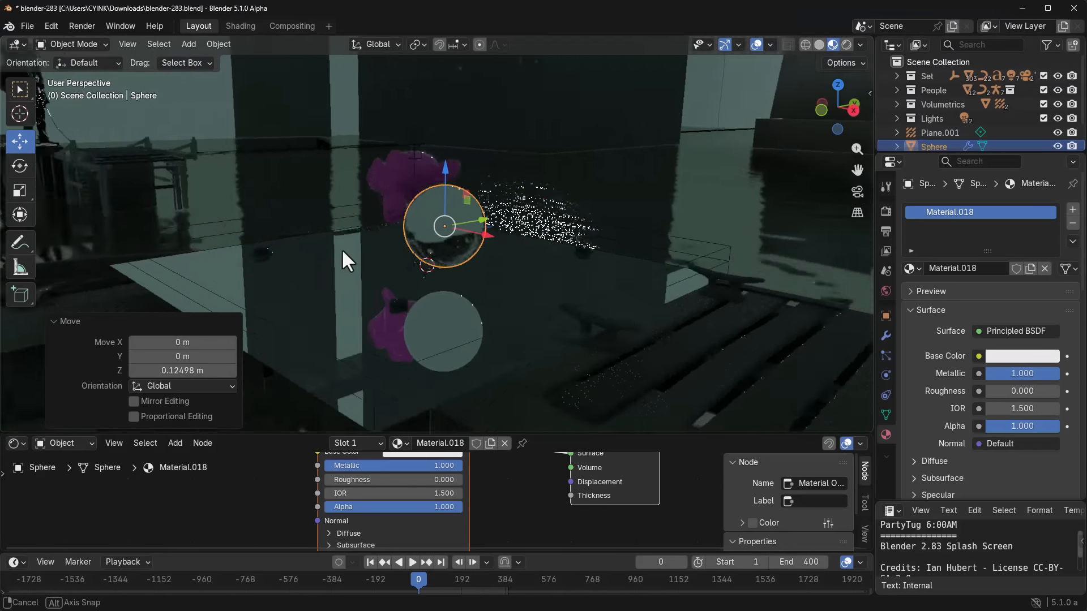
{"action": "middle_click_drag", "start_coordinate": [347, 260], "coordinate": [518, 240]}
{"action": "left_click", "coordinate": [484, 342]}
{"action": "left_click_drag", "start_coordinate": [438, 223], "coordinate": [428, 217]}
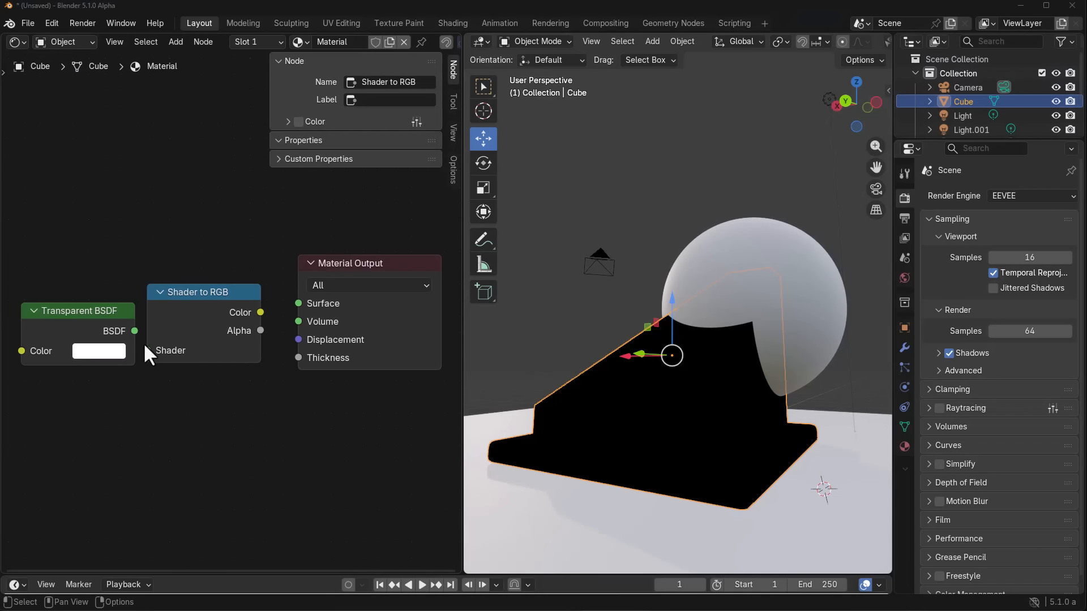
Step: Link the Transparent BSDF into the Shader to RGB node and its Color output to the Material Output's Surface
{"action": "left_click", "coordinate": [131, 339]}
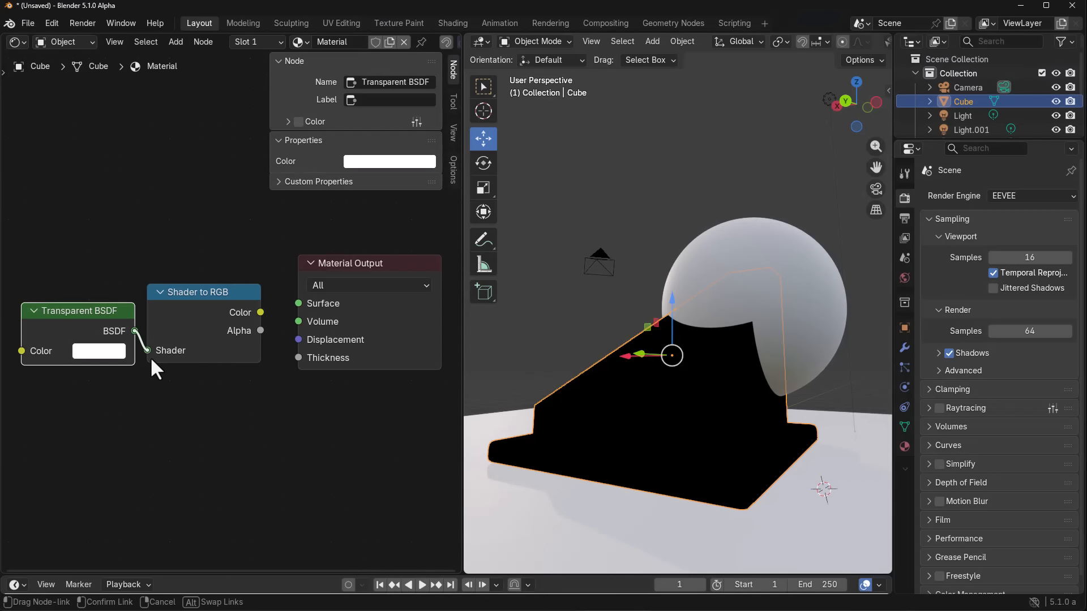
{"action": "left_click_drag", "start_coordinate": [260, 312], "coordinate": [299, 304]}
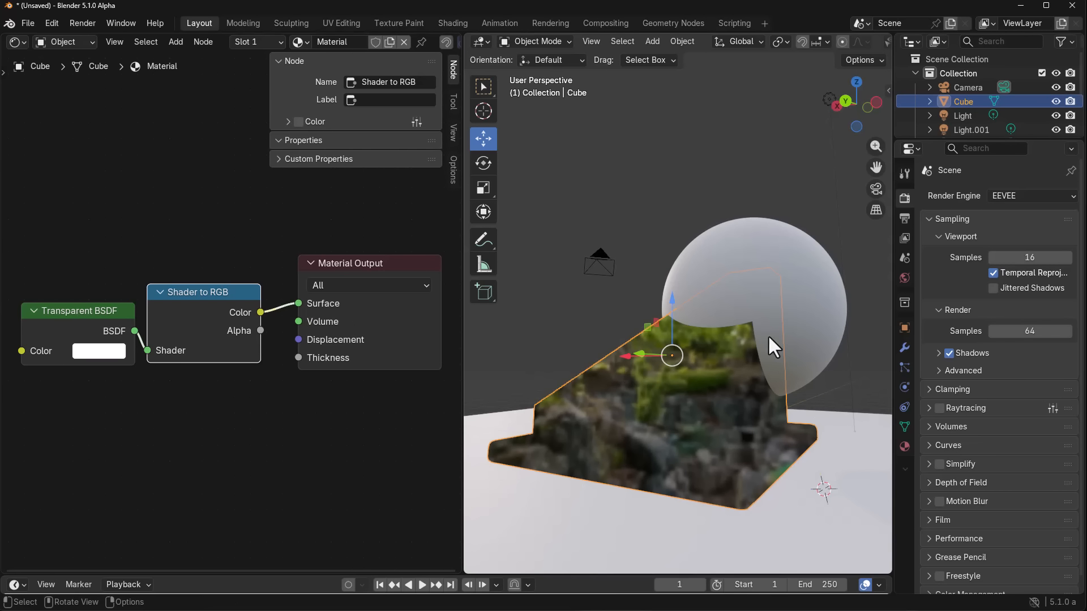
Step: Reposition the sphere, and enlarge the 3D viewport over the node editor to adjust its viewport shading options
{"action": "left_click", "coordinate": [755, 314]}
{"action": "mouse_move", "coordinate": [755, 314]}
{"action": "left_mouse_down"}
{"action": "mouse_move", "coordinate": [576, 306]}
{"action": "mouse_move", "coordinate": [711, 388]}
{"action": "mouse_move", "coordinate": [699, 321]}
{"action": "mouse_move", "coordinate": [754, 294]}
{"action": "mouse_move", "coordinate": [589, 281]}
{"action": "mouse_move", "coordinate": [517, 374]}
{"action": "mouse_move", "coordinate": [117, 369]}
{"action": "left_mouse_up"}
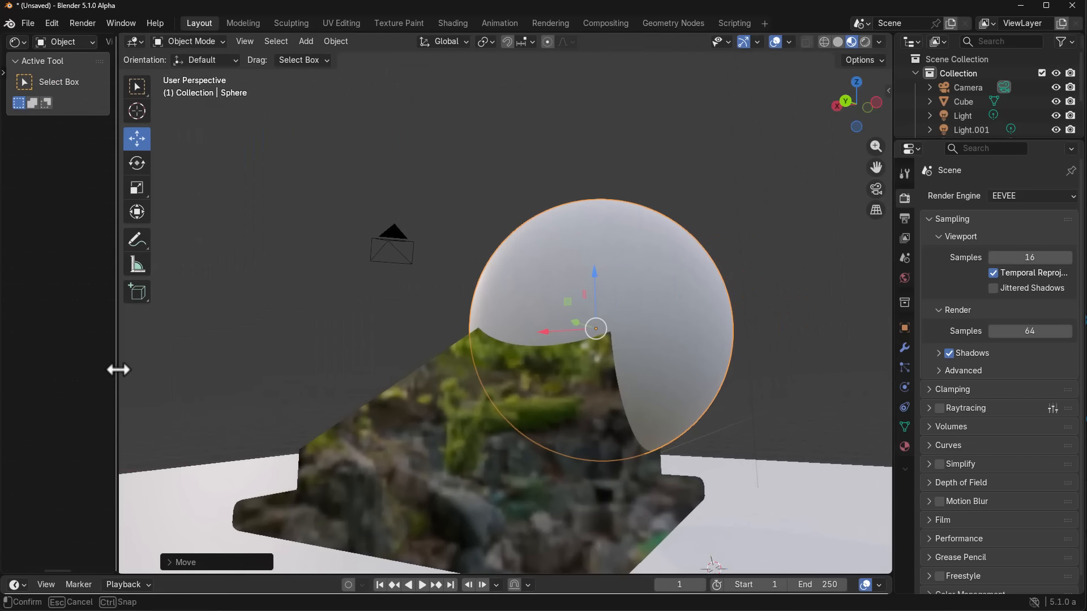
{"action": "left_click", "coordinate": [879, 41]}
{"action": "mouse_move", "coordinate": [871, 192]}
{"action": "left_mouse_down"}
{"action": "mouse_move", "coordinate": [921, 193]}
{"action": "mouse_move", "coordinate": [870, 192]}
{"action": "left_mouse_up"}
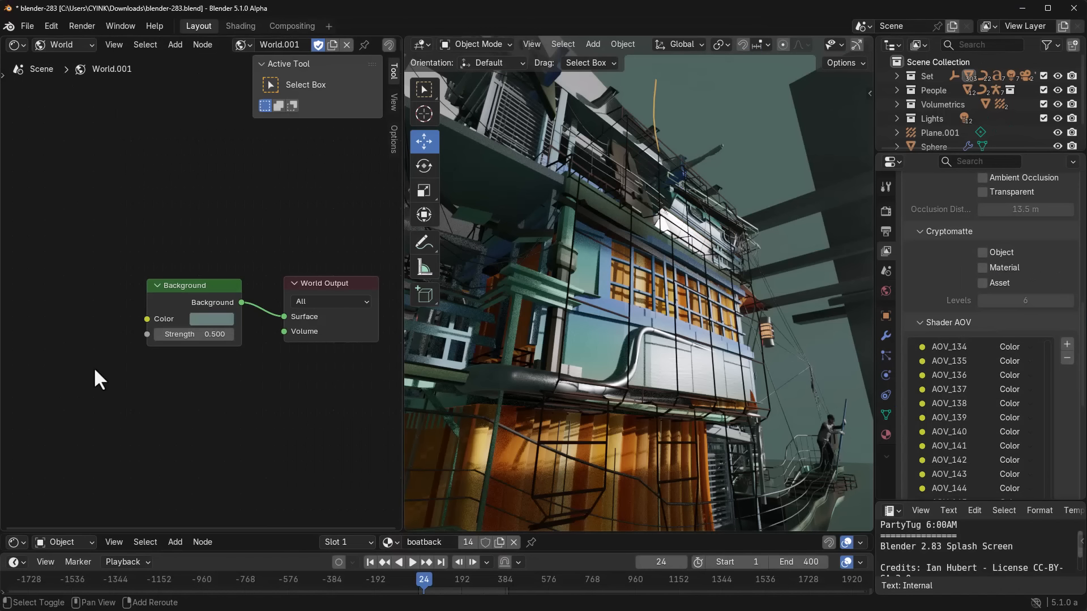
Step: Add a Light Path node to the world node tree and try several of its ray outputs on the Background node
{"action": "key", "text": "shift+a"}
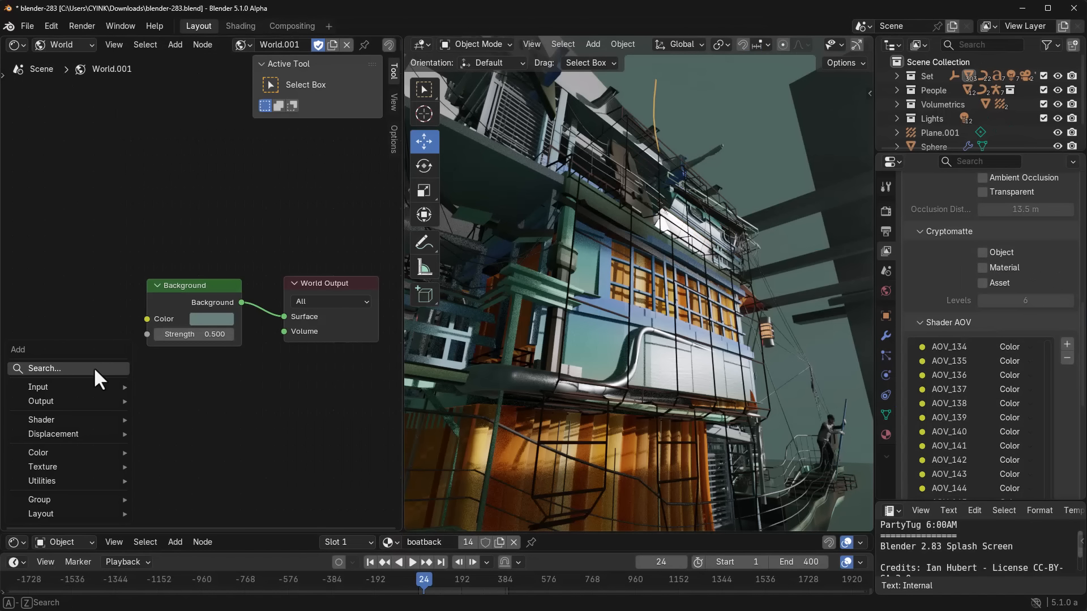
{"action": "type", "text": "light pa"}
{"action": "key", "text": "Return"}
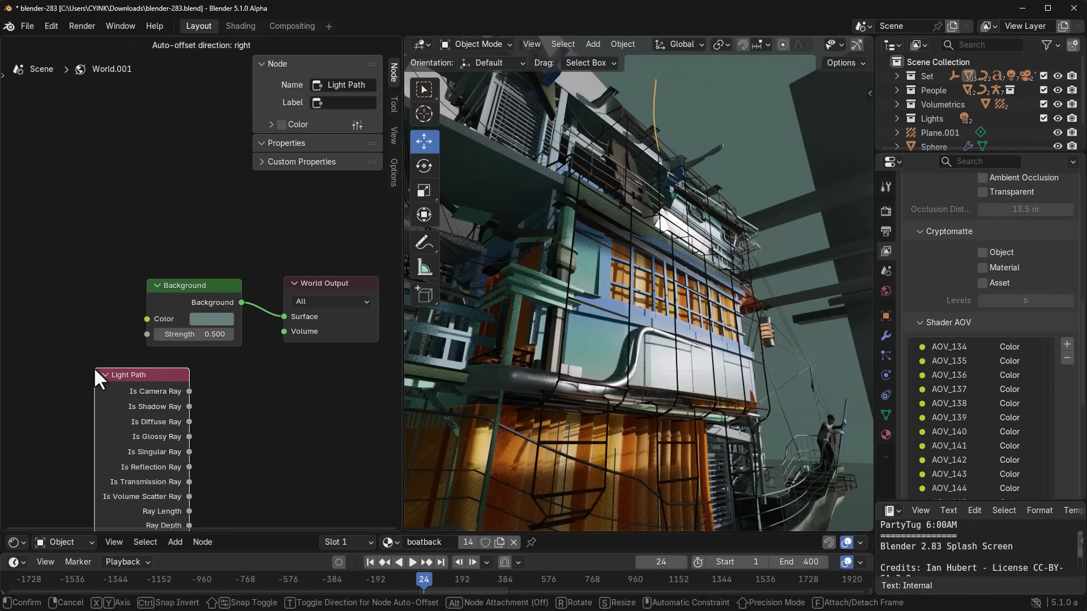
{"action": "left_click", "coordinate": [114, 320]}
{"action": "left_click_drag", "start_coordinate": [115, 322], "coordinate": [175, 318]}
{"action": "left_click_drag", "start_coordinate": [116, 353], "coordinate": [176, 318]}
{"action": "left_click_drag", "start_coordinate": [117, 384], "coordinate": [175, 319]}
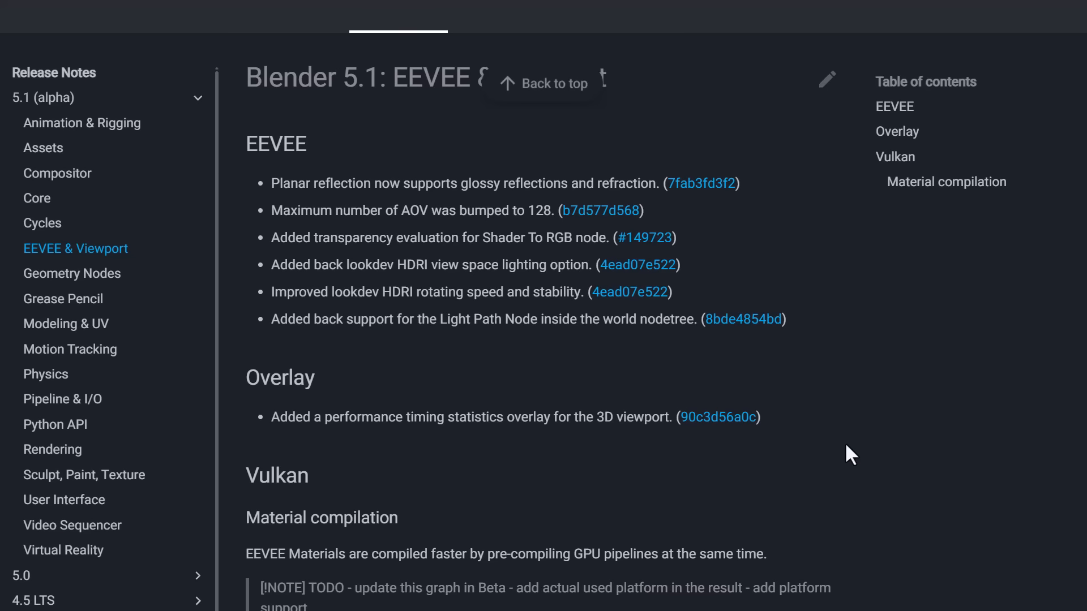
Step: Read the EEVEE & Viewport release notes down to the Vulkan material compilation section
{"action": "scroll", "coordinate": [846, 446], "scroll_direction": "down", "scroll_amount": 10}
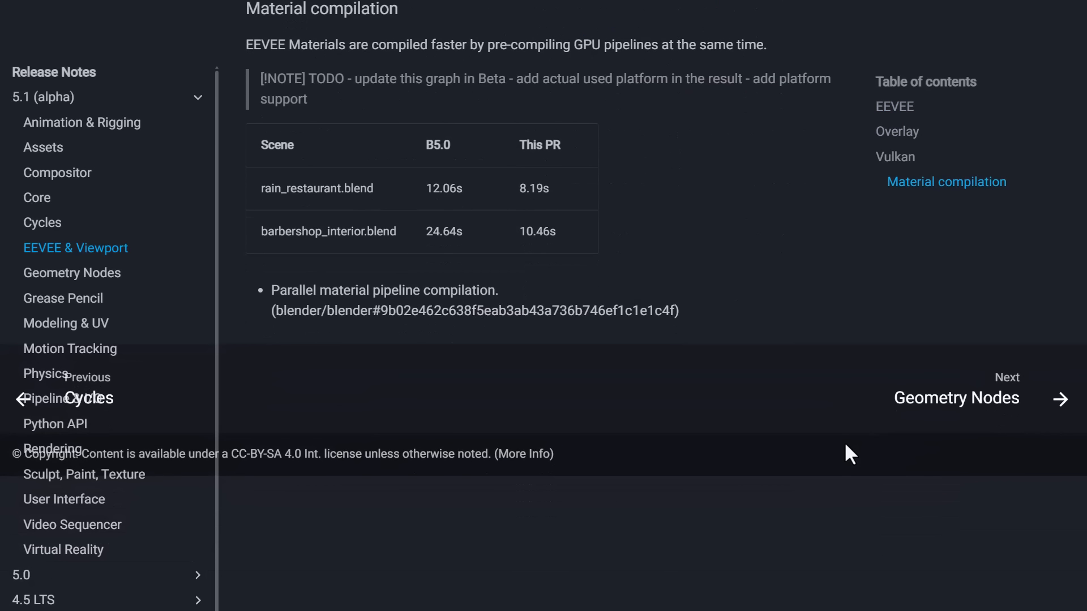
{"action": "scroll", "coordinate": [848, 443], "scroll_direction": "up", "scroll_amount": 3}
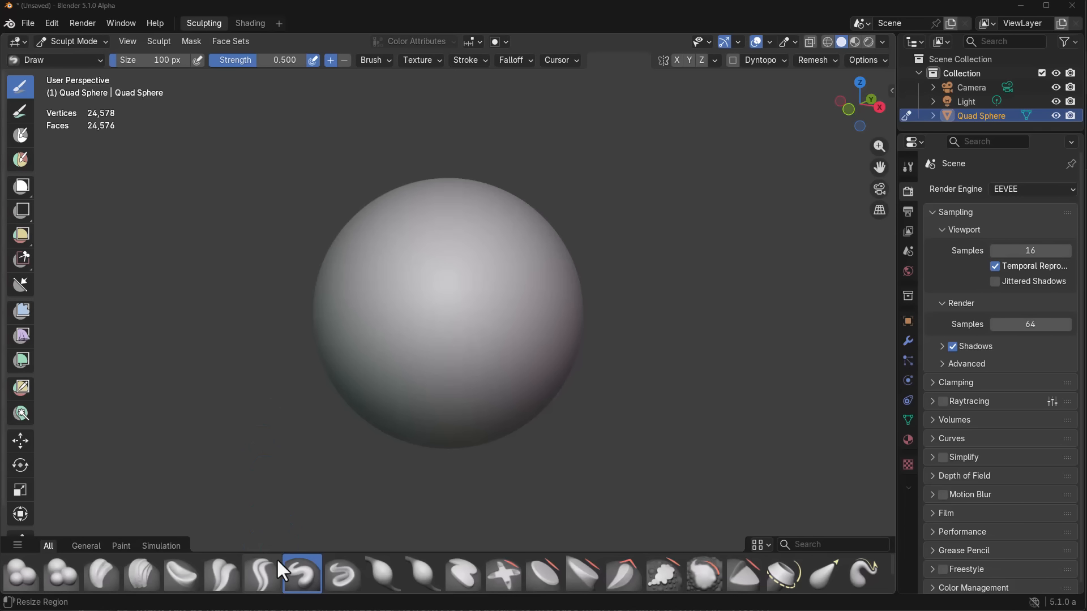
Step: Enlarge the brush asset shelf, filter it to the Paint brushes and shrink it back to a single row
{"action": "mouse_move", "coordinate": [277, 536]}
{"action": "left_mouse_down"}
{"action": "mouse_move", "coordinate": [279, 470]}
{"action": "mouse_move", "coordinate": [246, 457]}
{"action": "left_mouse_up"}
{"action": "left_click", "coordinate": [123, 465]}
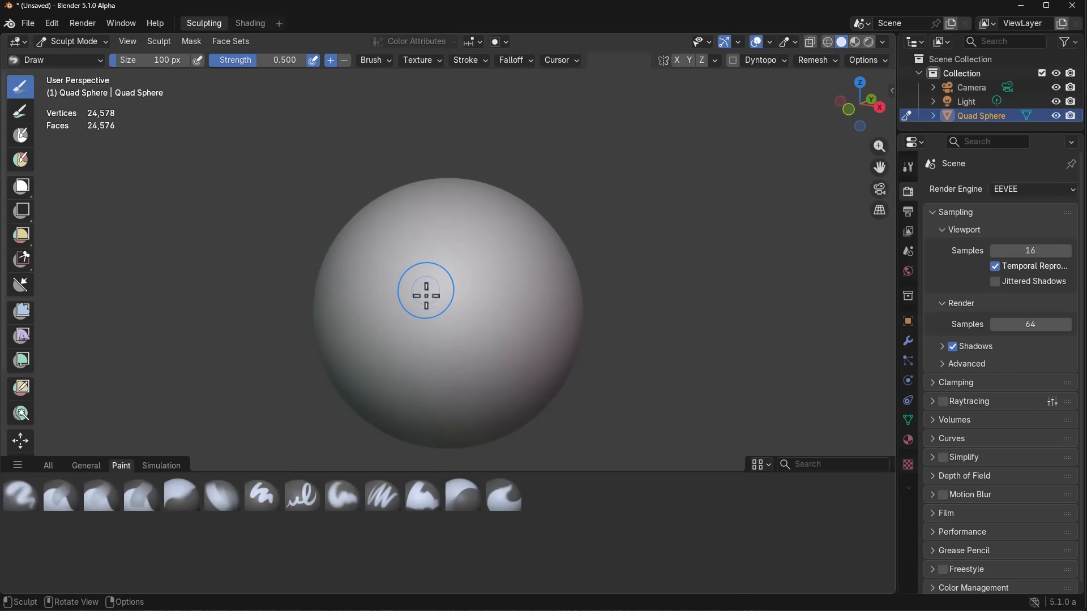
{"action": "left_click_drag", "start_coordinate": [354, 475], "coordinate": [347, 538]}
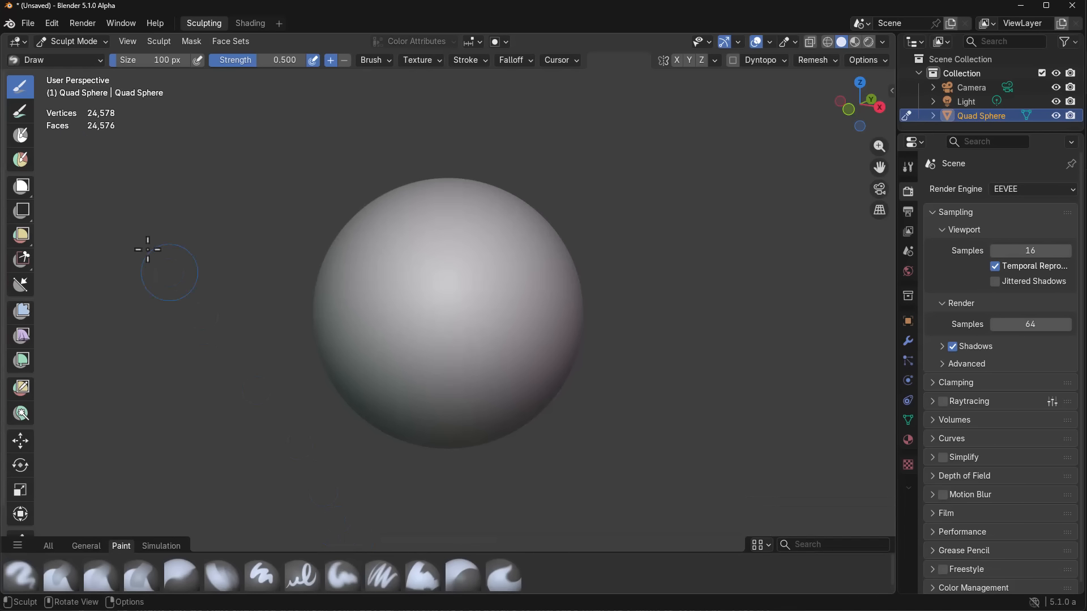
Step: Paint a patch on the front of the quad sphere with the Paint Hard brush in pink #BA3861
{"action": "left_click", "coordinate": [25, 110]}
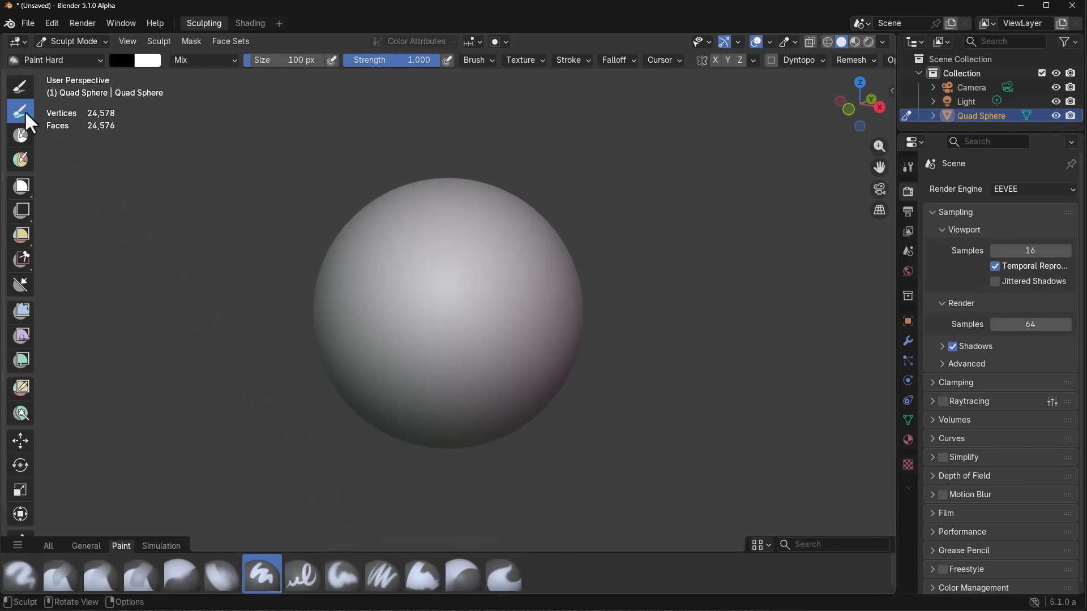
{"action": "left_click", "coordinate": [124, 60]}
{"action": "left_click_drag", "start_coordinate": [240, 157], "coordinate": [238, 104]}
{"action": "mouse_move", "coordinate": [200, 164]}
{"action": "left_mouse_down"}
{"action": "mouse_move", "coordinate": [194, 176]}
{"action": "mouse_move", "coordinate": [172, 152]}
{"action": "mouse_move", "coordinate": [185, 167]}
{"action": "left_mouse_up"}
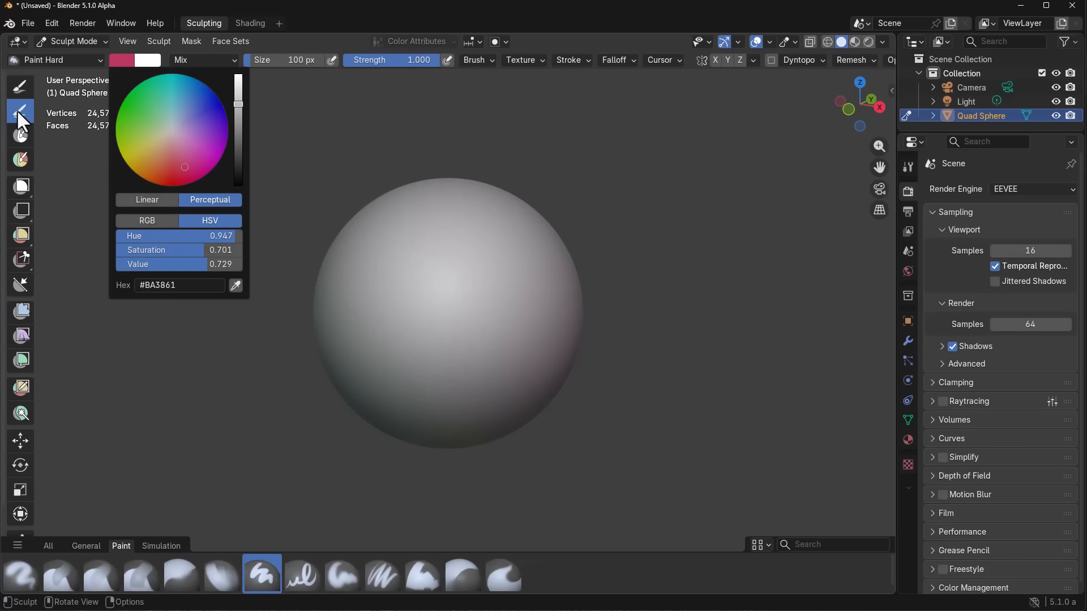
{"action": "mouse_move", "coordinate": [405, 262]}
{"action": "left_mouse_down"}
{"action": "mouse_move", "coordinate": [388, 281]}
{"action": "mouse_move", "coordinate": [415, 300]}
{"action": "mouse_move", "coordinate": [461, 289]}
{"action": "left_mouse_up"}
Step: Paint a green border around the pink patch on the quad sphere with the Airbrush
{"action": "left_click", "coordinate": [20, 574]}
{"action": "left_click", "coordinate": [122, 60]}
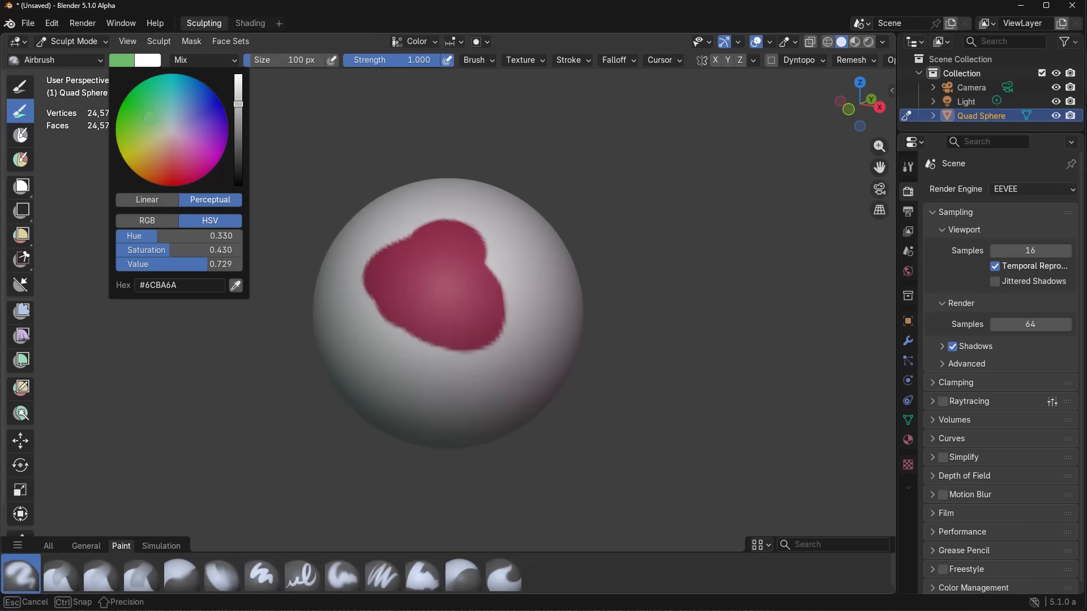
{"action": "left_click_drag", "start_coordinate": [166, 249], "coordinate": [186, 249]}
{"action": "mouse_move", "coordinate": [408, 346]}
{"action": "left_mouse_down"}
{"action": "mouse_move", "coordinate": [347, 271]}
{"action": "mouse_move", "coordinate": [410, 361]}
{"action": "mouse_move", "coordinate": [358, 286]}
{"action": "mouse_move", "coordinate": [413, 223]}
{"action": "mouse_move", "coordinate": [493, 275]}
{"action": "mouse_move", "coordinate": [474, 347]}
{"action": "left_mouse_up"}
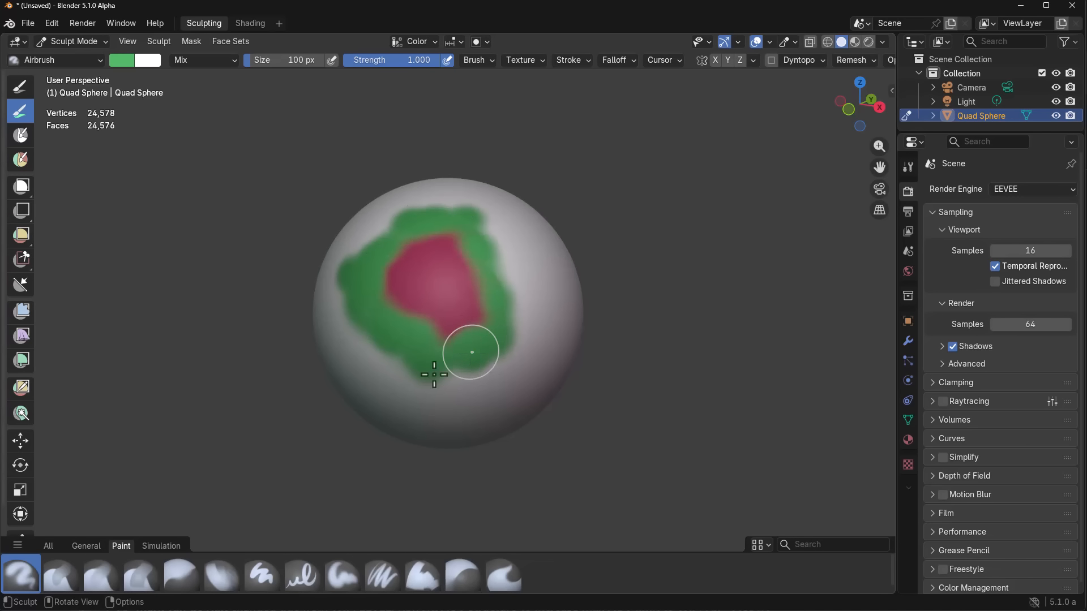
Step: Blur the boundaries between the pink and green paint with the Blur brush at a size of 330 px
{"action": "left_click", "coordinate": [185, 577]}
{"action": "scroll", "coordinate": [437, 364], "scroll_direction": "up", "scroll_amount": 6}
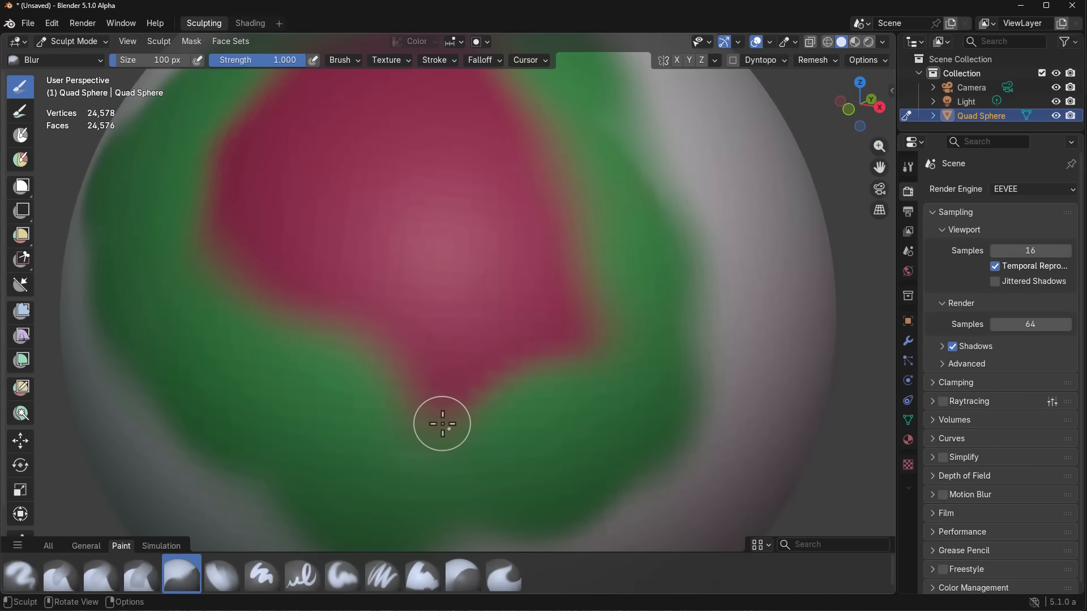
{"action": "key", "text": "f"}
{"action": "left_click", "coordinate": [509, 456]}
{"action": "left_click_drag", "start_coordinate": [498, 381], "coordinate": [482, 414]}
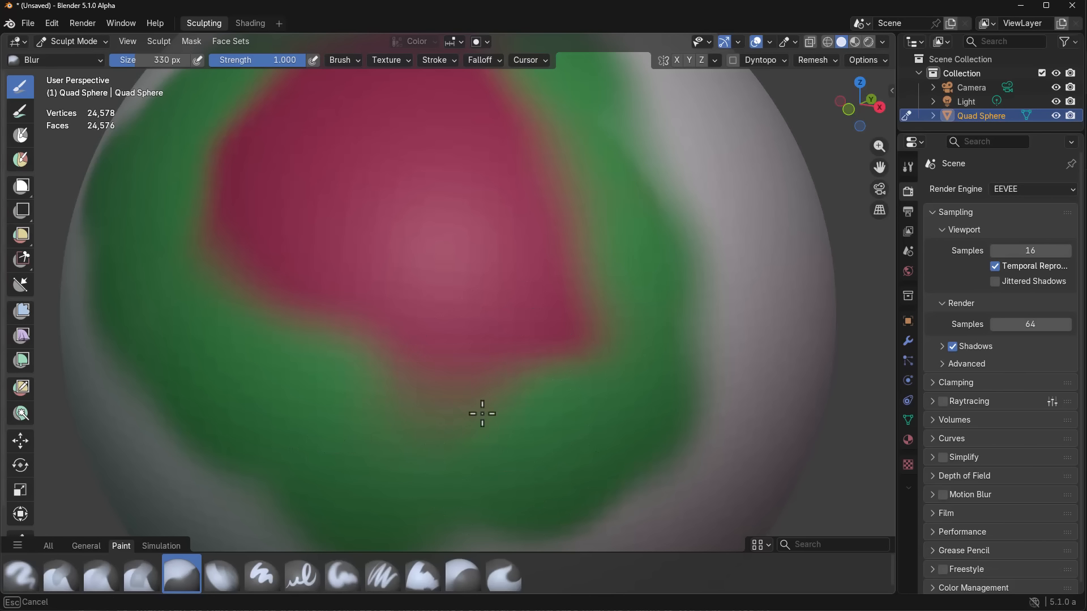
{"action": "left_click_drag", "start_coordinate": [162, 247], "coordinate": [279, 233]}
{"action": "scroll", "coordinate": [356, 389], "scroll_direction": "down", "scroll_amount": 4}
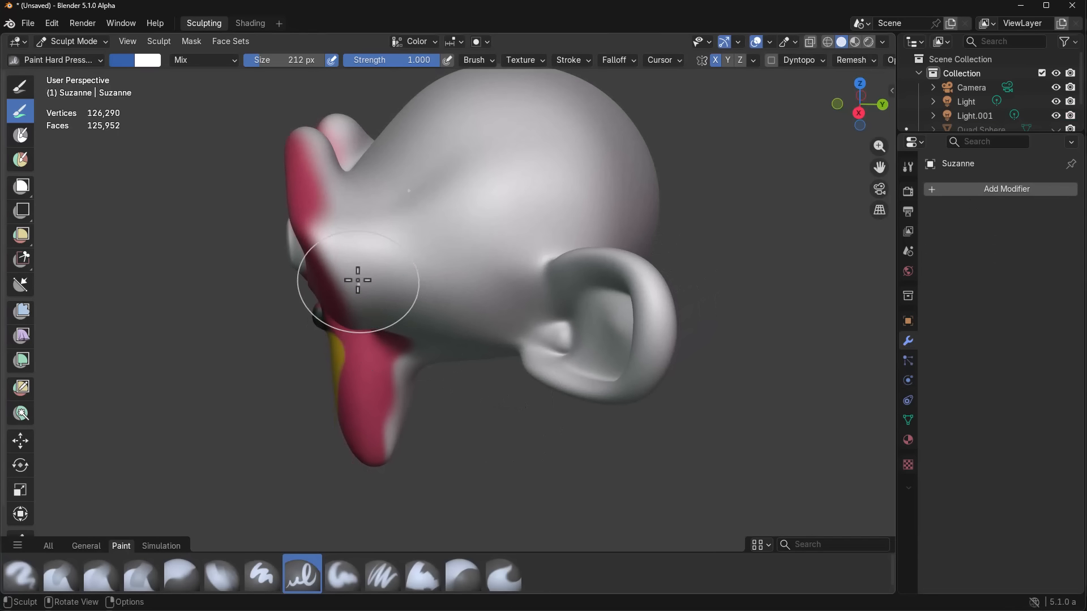
Step: Paint a blue stroke across the side of Suzanne's head with the Paint Hard Pressure brush and cancel it mid-stroke
{"action": "mouse_move", "coordinate": [359, 279]}
{"action": "left_mouse_down"}
{"action": "mouse_move", "coordinate": [342, 251]}
{"action": "mouse_move", "coordinate": [485, 204]}
{"action": "mouse_move", "coordinate": [431, 194]}
{"action": "mouse_move", "coordinate": [548, 185]}
{"action": "mouse_move", "coordinate": [514, 202]}
{"action": "mouse_move", "coordinate": [562, 197]}
{"action": "mouse_move", "coordinate": [520, 216]}
{"action": "left_mouse_up"}
{"action": "key", "text": "Escape"}
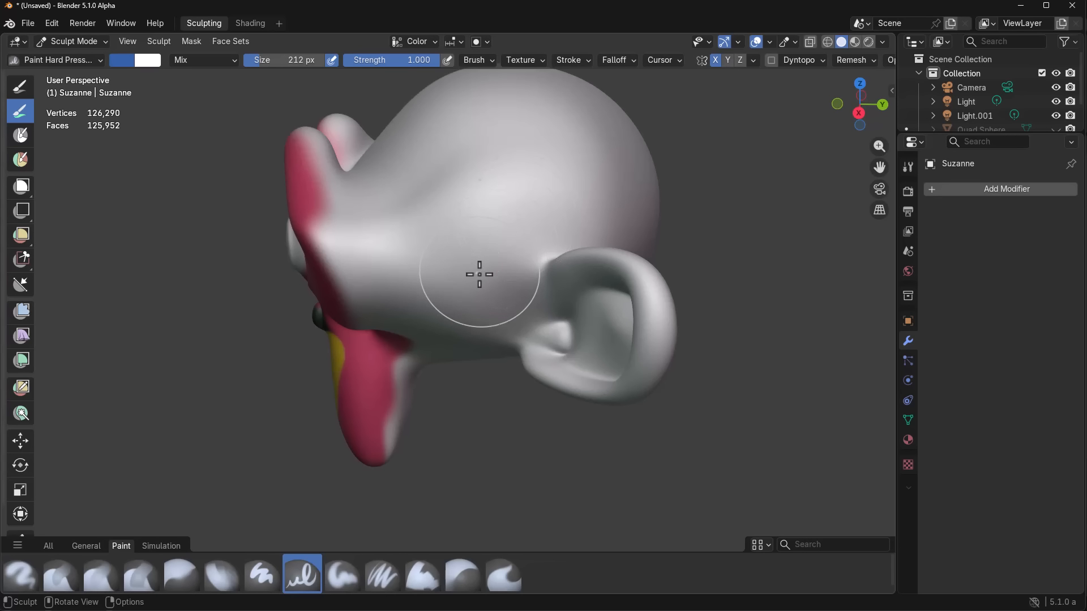
Step: Try a broad blue stroke over Suzanne's brow and forehead with the Paint Hard Pressure brush, cancelling it mid-stroke
{"action": "middle_click_drag", "start_coordinate": [406, 404], "coordinate": [449, 400]}
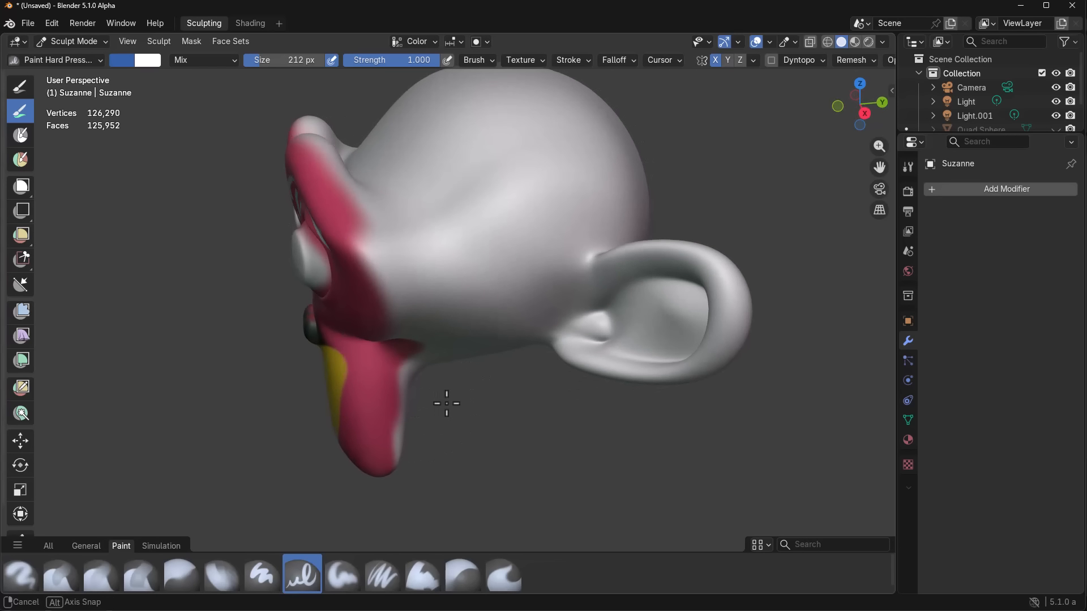
{"action": "mouse_move", "coordinate": [376, 237]}
{"action": "left_mouse_down"}
{"action": "mouse_move", "coordinate": [478, 182]}
{"action": "mouse_move", "coordinate": [449, 121]}
{"action": "mouse_move", "coordinate": [383, 134]}
{"action": "mouse_move", "coordinate": [380, 187]}
{"action": "mouse_move", "coordinate": [327, 140]}
{"action": "mouse_move", "coordinate": [436, 108]}
{"action": "left_mouse_up"}
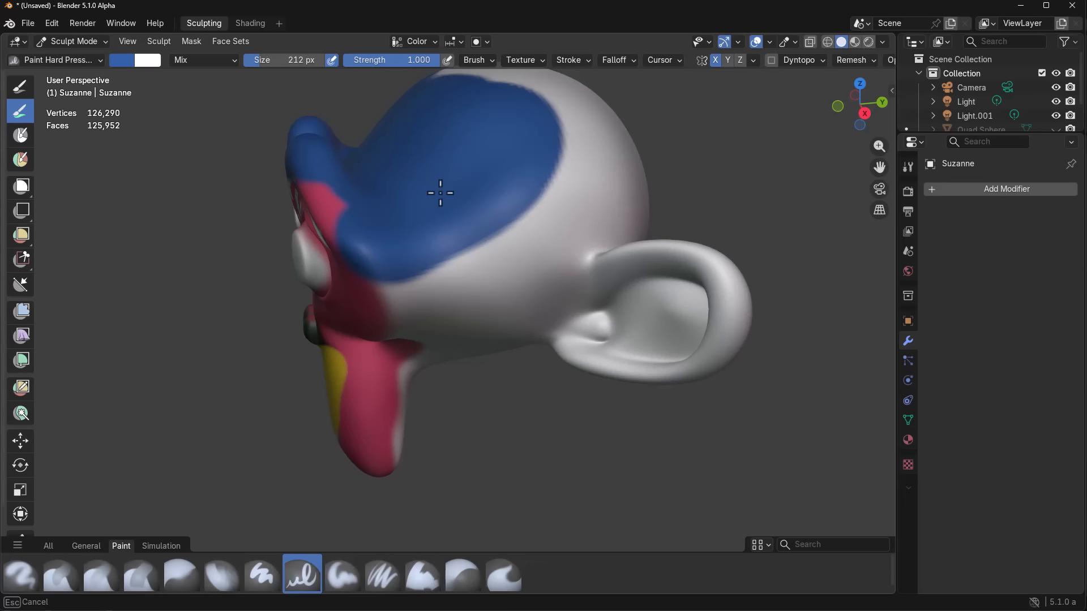
{"action": "key", "text": "Escape"}
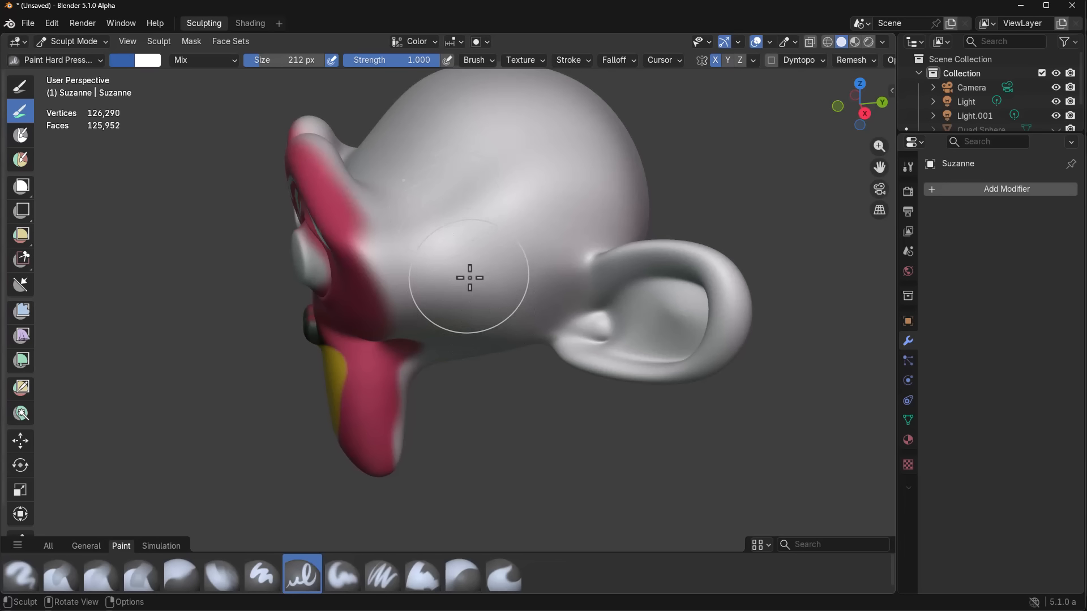
Step: Sculpt long ridges from the brow back along the side of Suzanne's head with the Clay Strips brush at 212 px
{"action": "scroll", "coordinate": [470, 276], "scroll_direction": "up", "scroll_amount": 4}
{"action": "middle_click_drag", "start_coordinate": [465, 232], "coordinate": [463, 335]}
{"action": "mouse_move", "coordinate": [325, 340]}
{"action": "left_mouse_down"}
{"action": "mouse_move", "coordinate": [436, 313]}
{"action": "mouse_move", "coordinate": [524, 251]}
{"action": "left_mouse_up"}
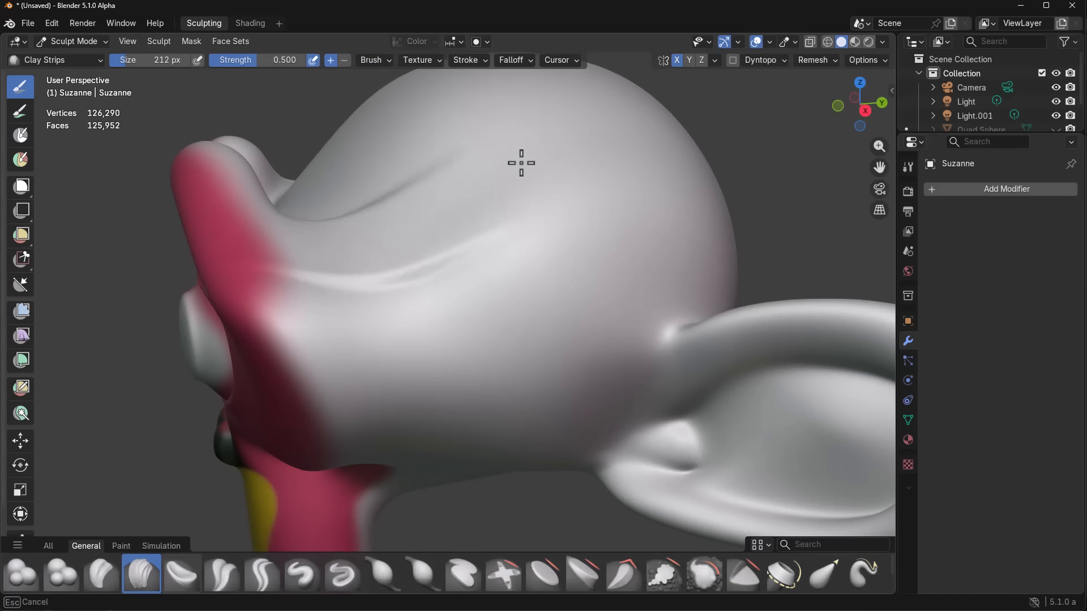
{"action": "left_click_drag", "start_coordinate": [346, 292], "coordinate": [582, 206]}
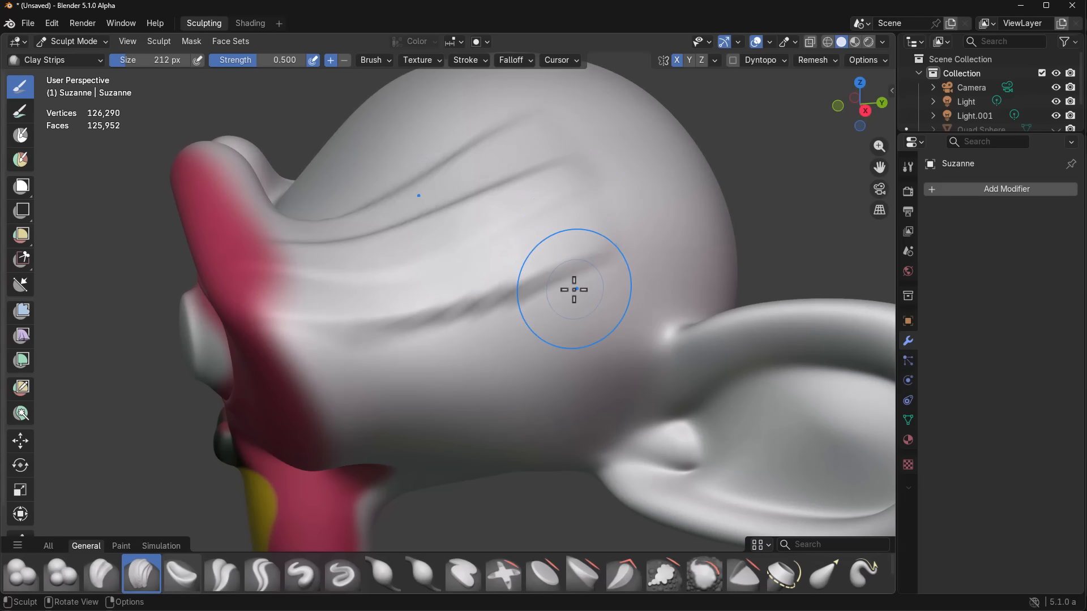
Step: Mask a patch in front of Suzanne's ear and build up clay along the mask's front edge with Clay Strips
{"action": "mouse_move", "coordinate": [572, 286]}
{"action": "middle_mouse_down"}
{"action": "mouse_move", "coordinate": [558, 279]}
{"action": "mouse_move", "coordinate": [566, 272]}
{"action": "mouse_move", "coordinate": [538, 266]}
{"action": "middle_mouse_up"}
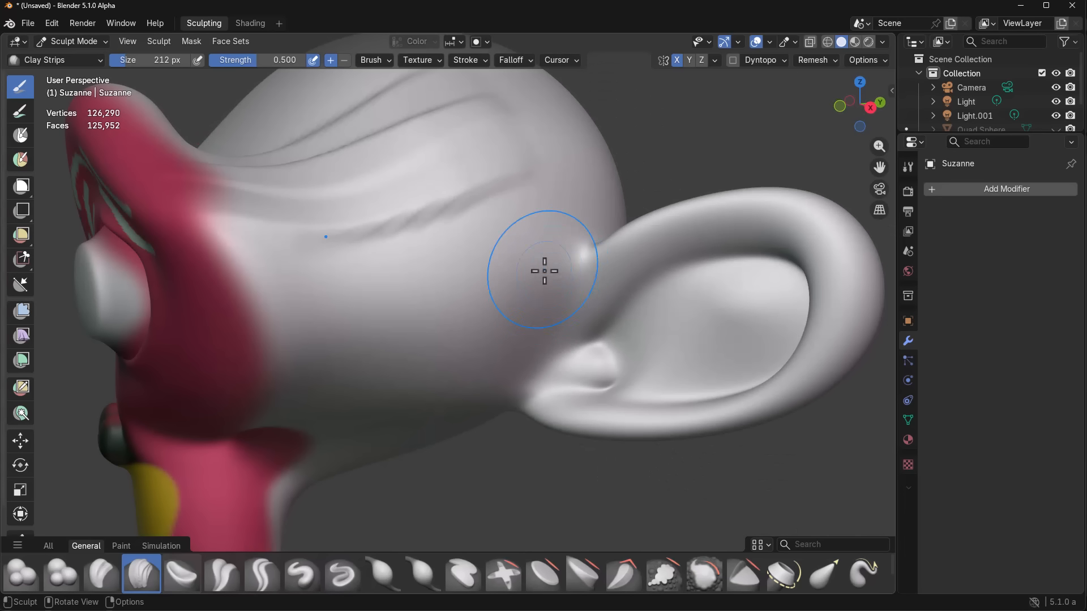
{"action": "mouse_move", "coordinate": [562, 254]}
{"action": "left_mouse_down"}
{"action": "mouse_move", "coordinate": [487, 313]}
{"action": "mouse_move", "coordinate": [544, 288]}
{"action": "mouse_move", "coordinate": [514, 349]}
{"action": "left_mouse_up"}
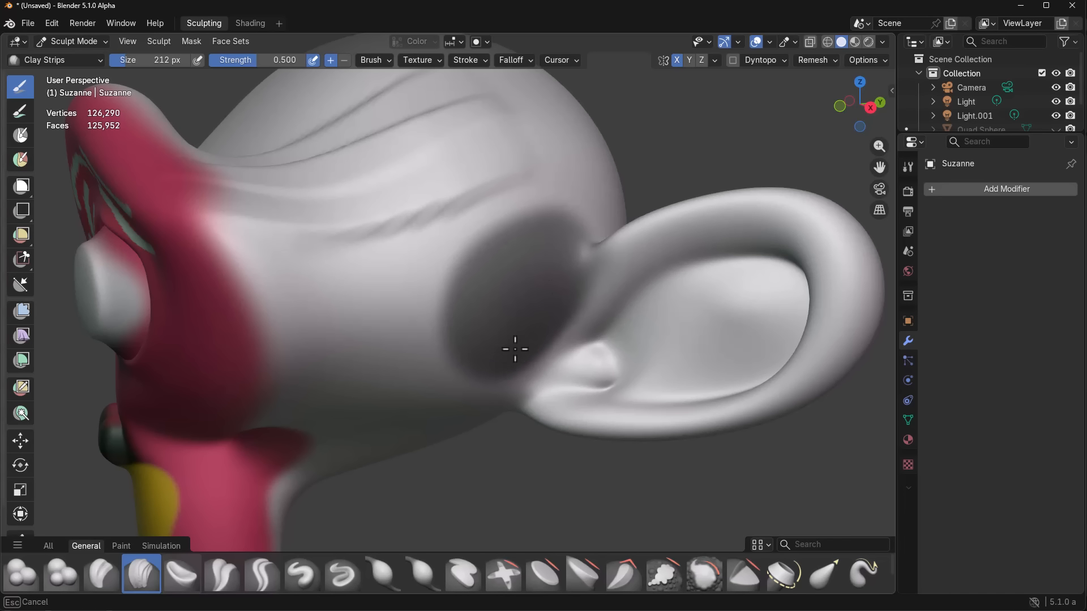
{"action": "mouse_move", "coordinate": [542, 294]}
{"action": "left_mouse_down"}
{"action": "mouse_move", "coordinate": [528, 332]}
{"action": "mouse_move", "coordinate": [443, 358]}
{"action": "left_mouse_up"}
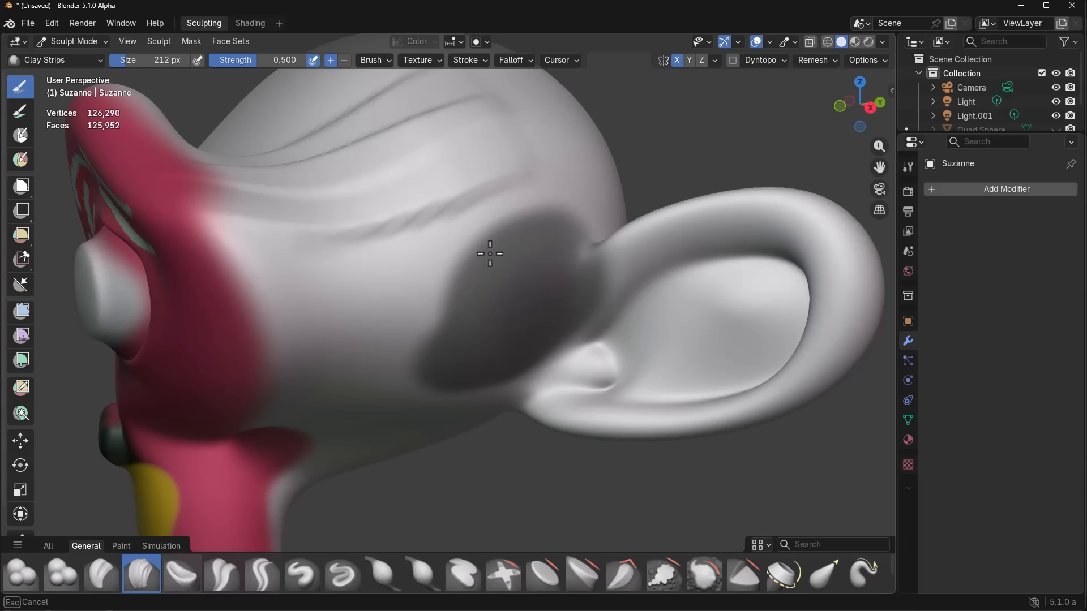
{"action": "mouse_move", "coordinate": [490, 254]}
{"action": "left_mouse_down"}
{"action": "mouse_move", "coordinate": [315, 257]}
{"action": "mouse_move", "coordinate": [562, 204]}
{"action": "mouse_move", "coordinate": [376, 323]}
{"action": "left_mouse_up"}
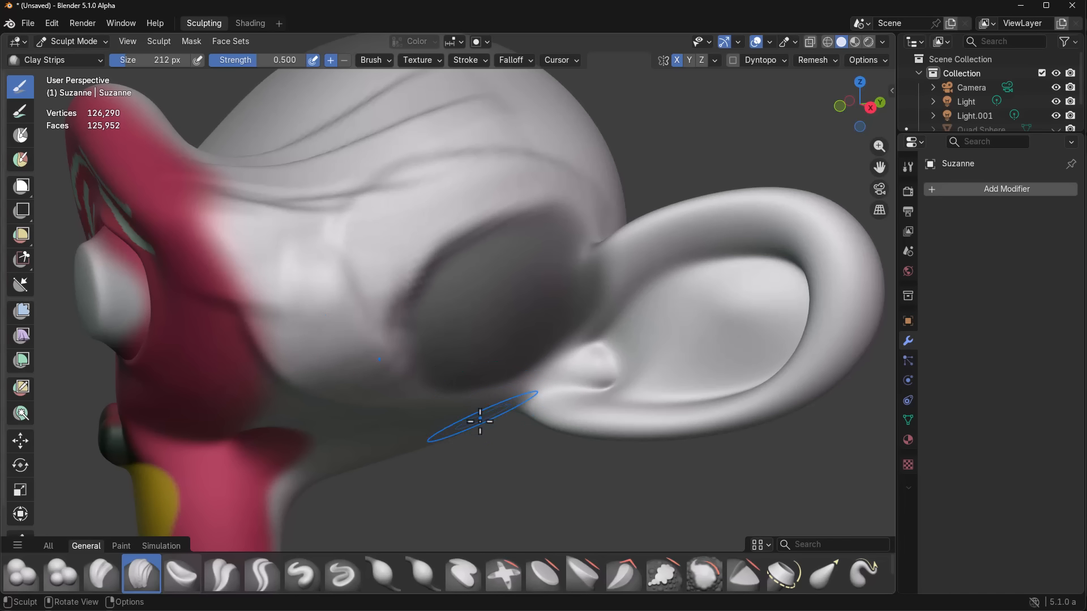
{"action": "mouse_move", "coordinate": [461, 424]}
{"action": "middle_mouse_down"}
{"action": "mouse_move", "coordinate": [362, 444]}
{"action": "mouse_move", "coordinate": [458, 421]}
{"action": "middle_mouse_up"}
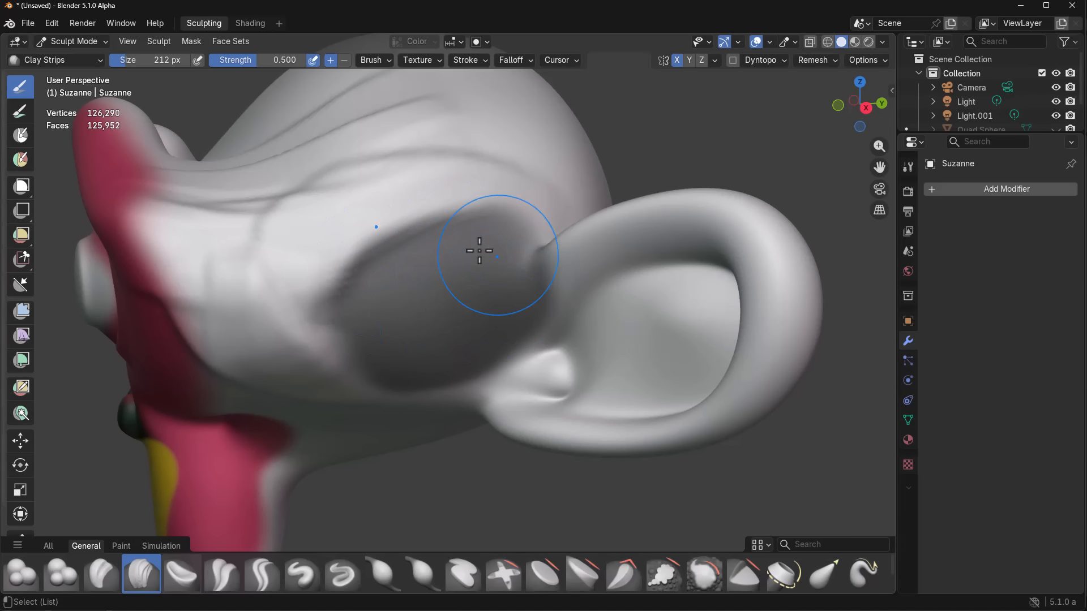
{"action": "middle_click_drag", "start_coordinate": [356, 298], "coordinate": [436, 333]}
{"action": "key", "text": "f"}
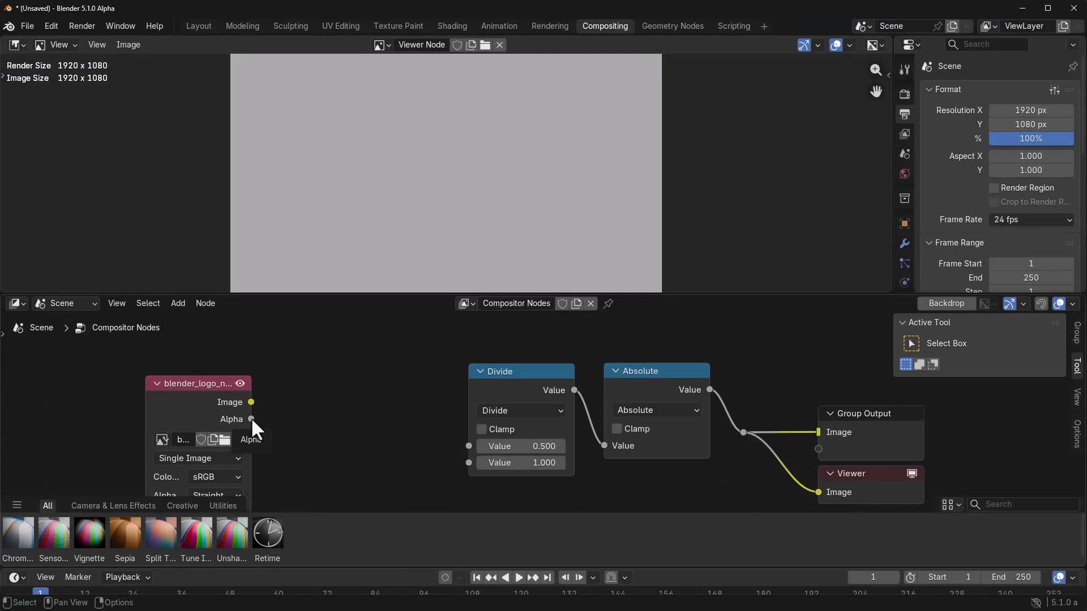
Step: Insert a Mask To SDF node between the logo image's Alpha output and the Divide node's first value, and adjust the divisor
{"action": "left_click_drag", "start_coordinate": [251, 419], "coordinate": [307, 402]}
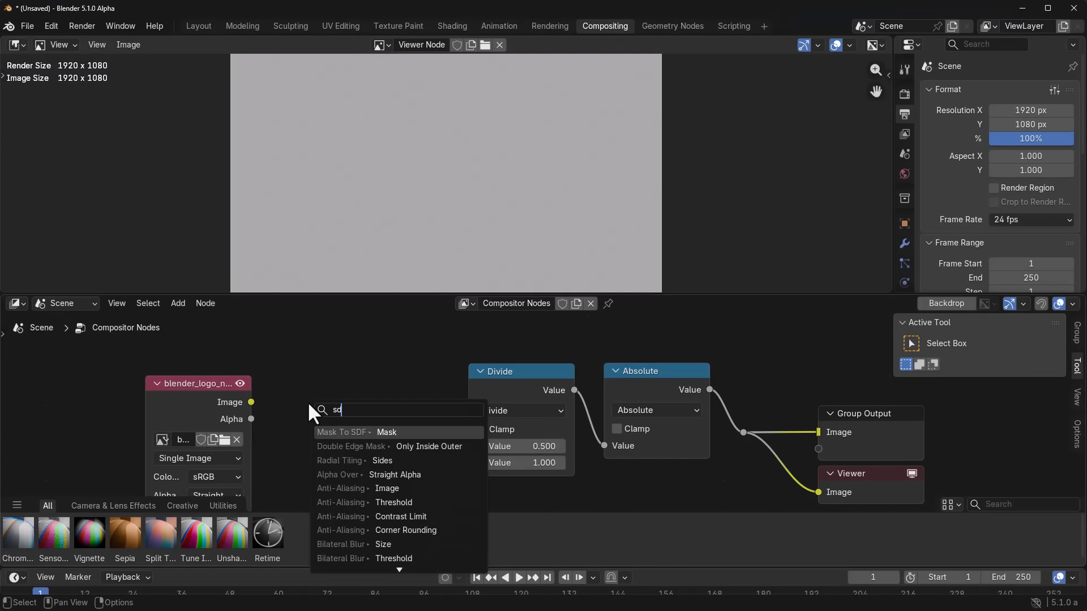
{"action": "key", "text": "Return"}
{"action": "left_click", "coordinate": [307, 402]}
{"action": "left_click_drag", "start_coordinate": [414, 413], "coordinate": [468, 446]}
{"action": "mouse_move", "coordinate": [510, 462]}
{"action": "left_mouse_down"}
{"action": "mouse_move", "coordinate": [589, 462]}
{"action": "mouse_move", "coordinate": [502, 468]}
{"action": "left_mouse_up"}
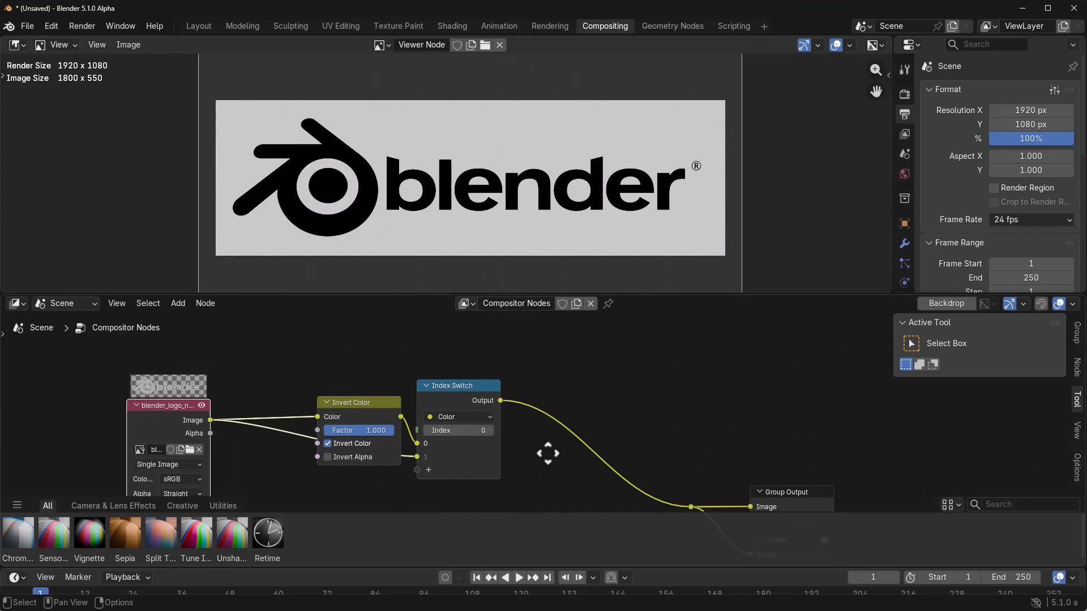
{"action": "middle_click_drag", "start_coordinate": [546, 452], "coordinate": [476, 412], "text": "ctrl"}
{"action": "left_click_drag", "start_coordinate": [476, 412], "coordinate": [486, 463]}
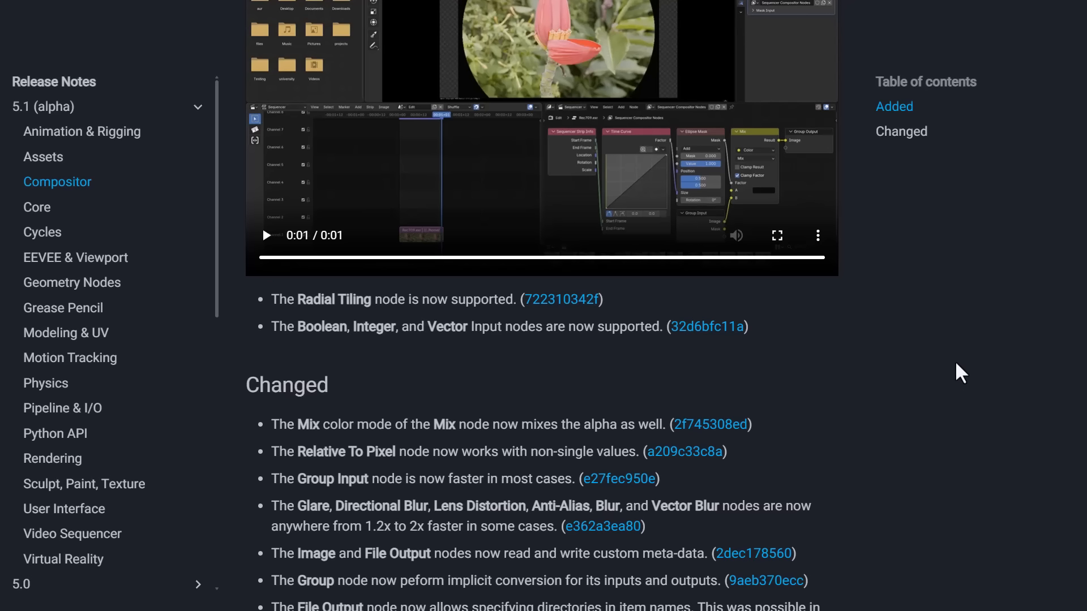
Step: Review the added and changed nodes in the Blender 5.1 Compositor release notes
{"action": "scroll", "coordinate": [945, 325], "scroll_direction": "up", "scroll_amount": 3}
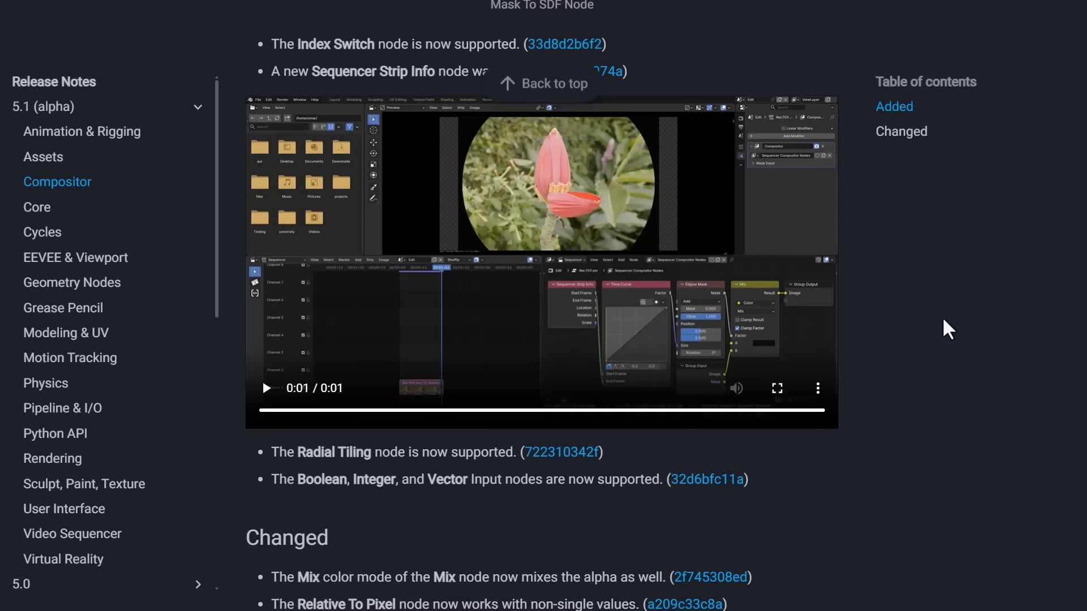
{"action": "scroll", "coordinate": [912, 336], "scroll_direction": "down", "scroll_amount": 8}
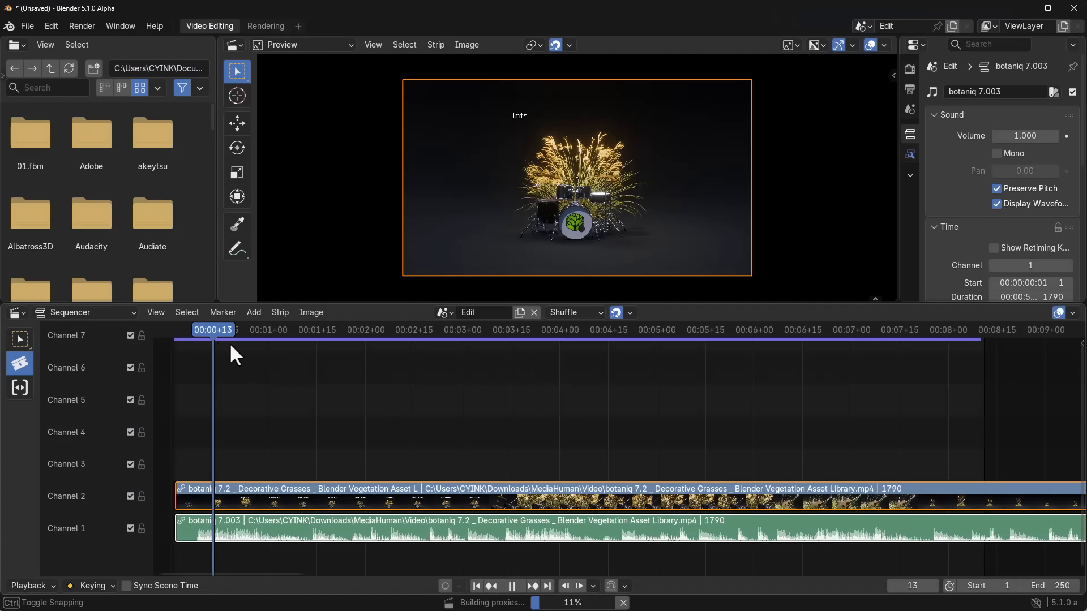
Step: Cut sections out of the botaniq video and sound strips with the Box Blade tool
{"action": "left_click_drag", "start_coordinate": [230, 352], "coordinate": [198, 575]}
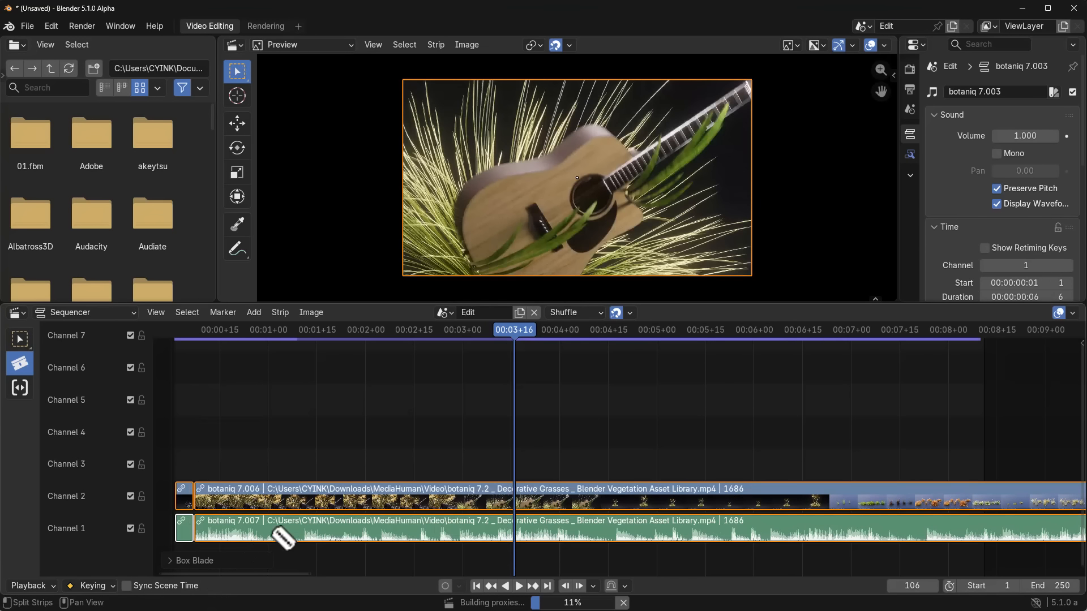
{"action": "left_click_drag", "start_coordinate": [599, 443], "coordinate": [779, 564]}
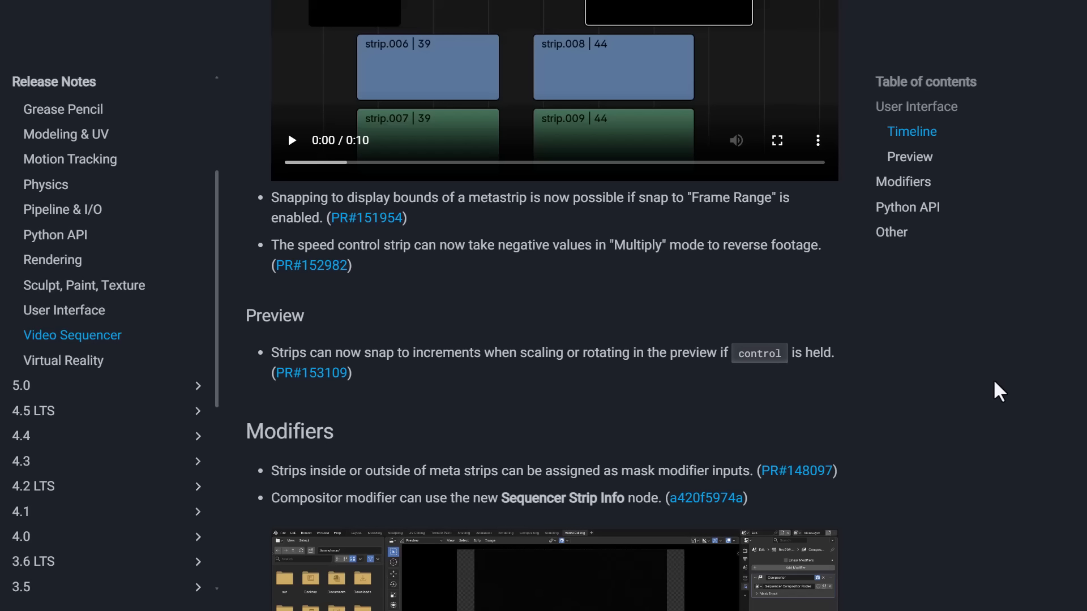
Step: Examine the Video Sequencer release notes from the preview snapping and modifier changes through the Python API and Other sections
{"action": "scroll", "coordinate": [992, 379], "scroll_direction": "down", "scroll_amount": 5}
{"action": "scroll", "coordinate": [993, 382], "scroll_direction": "down", "scroll_amount": 2}
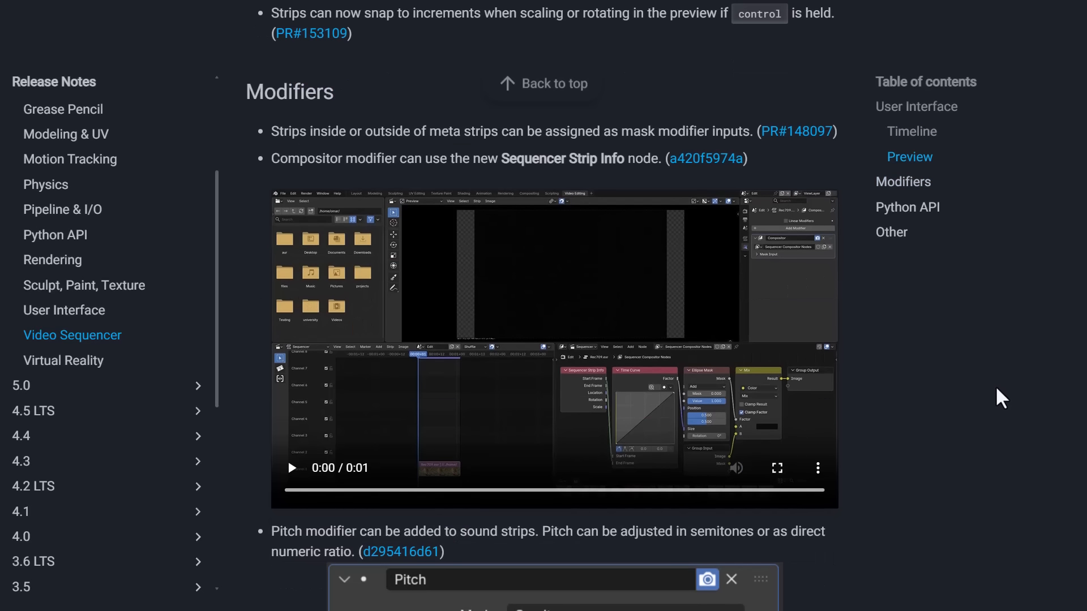
{"action": "scroll", "coordinate": [996, 389], "scroll_direction": "up", "scroll_amount": 1}
{"action": "scroll", "coordinate": [996, 388], "scroll_direction": "down", "scroll_amount": 6}
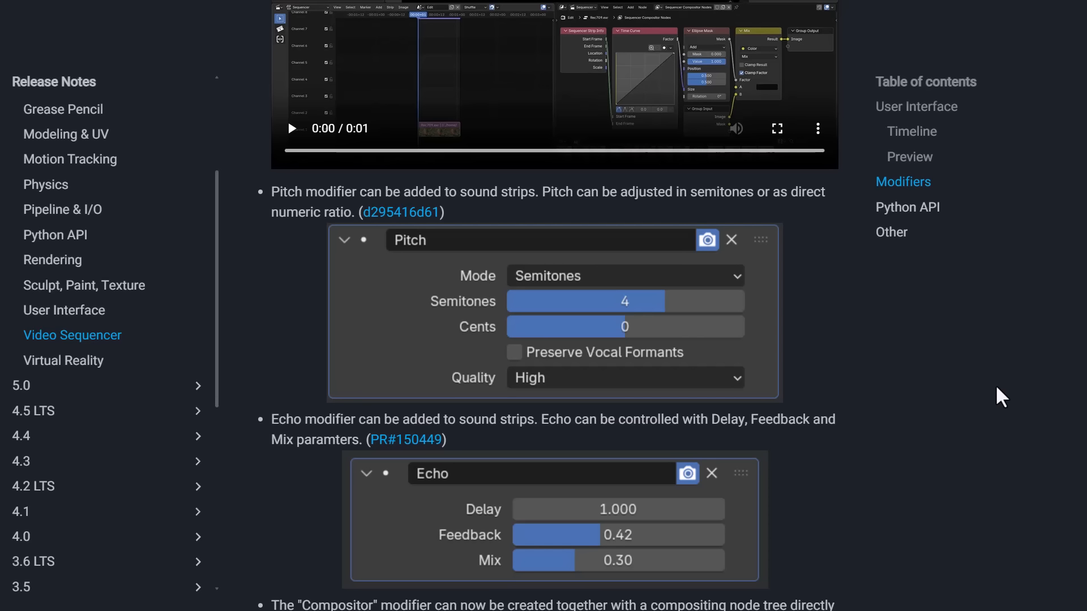
{"action": "scroll", "coordinate": [933, 356], "scroll_direction": "down", "scroll_amount": 5}
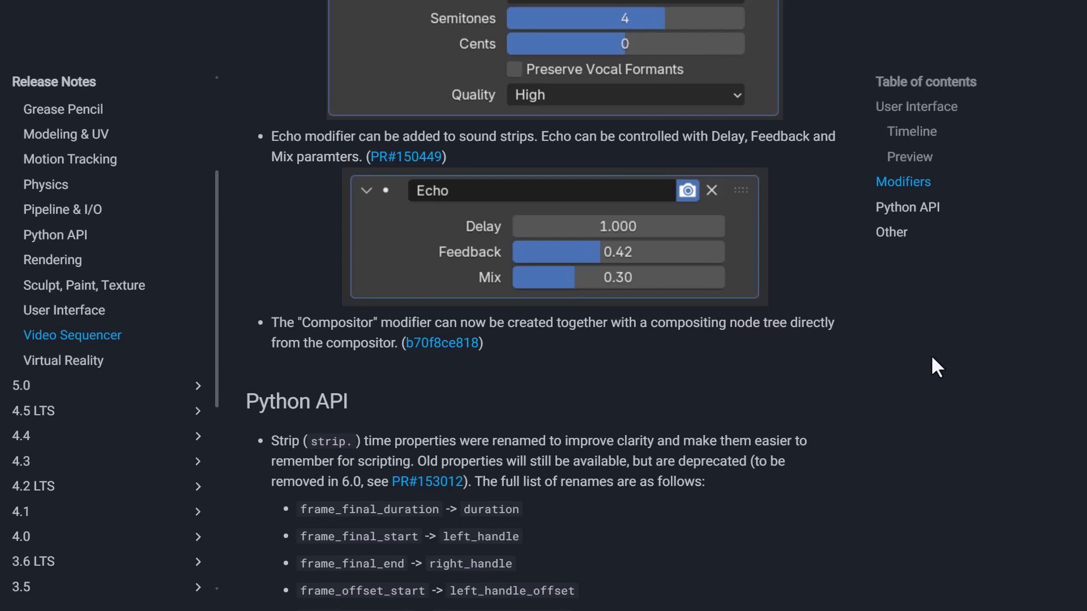
{"action": "scroll", "coordinate": [931, 355], "scroll_direction": "down", "scroll_amount": 9}
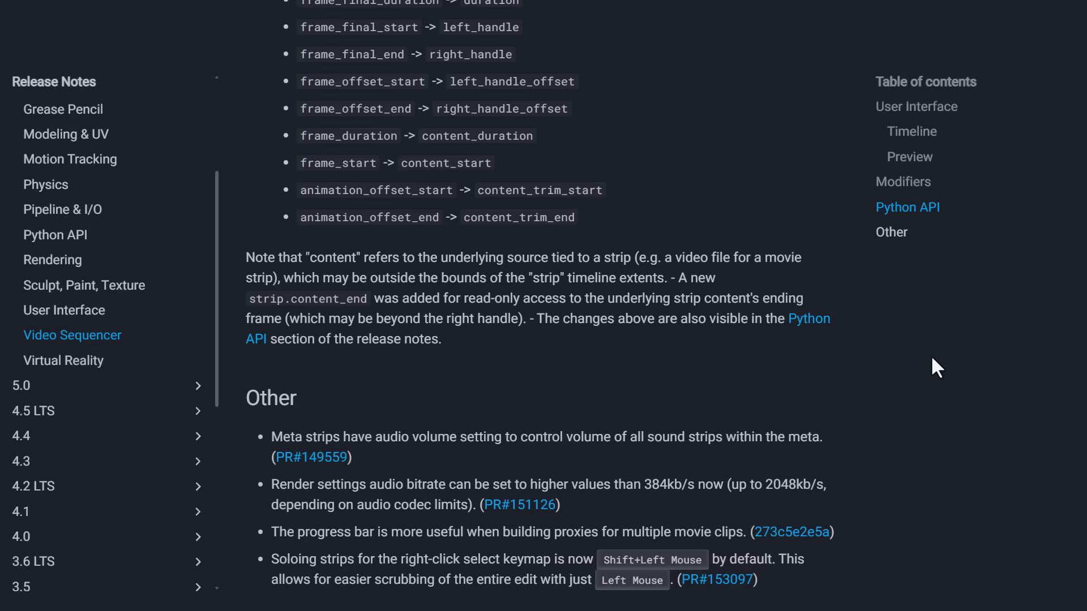
{"action": "scroll", "coordinate": [930, 355], "scroll_direction": "down", "scroll_amount": 2}
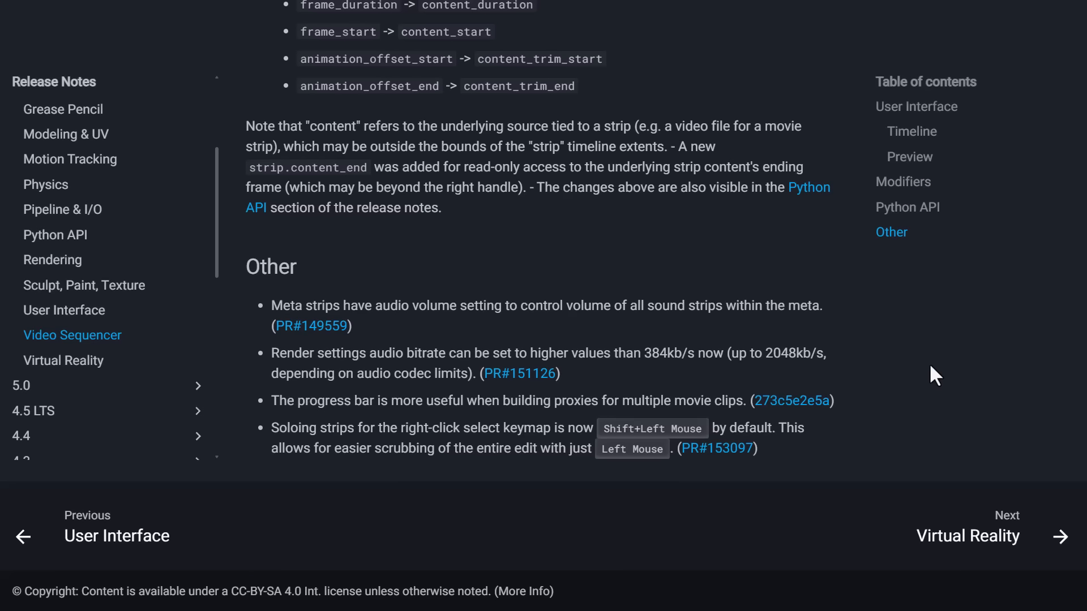
{"action": "scroll", "coordinate": [928, 364], "scroll_direction": "up", "scroll_amount": 8}
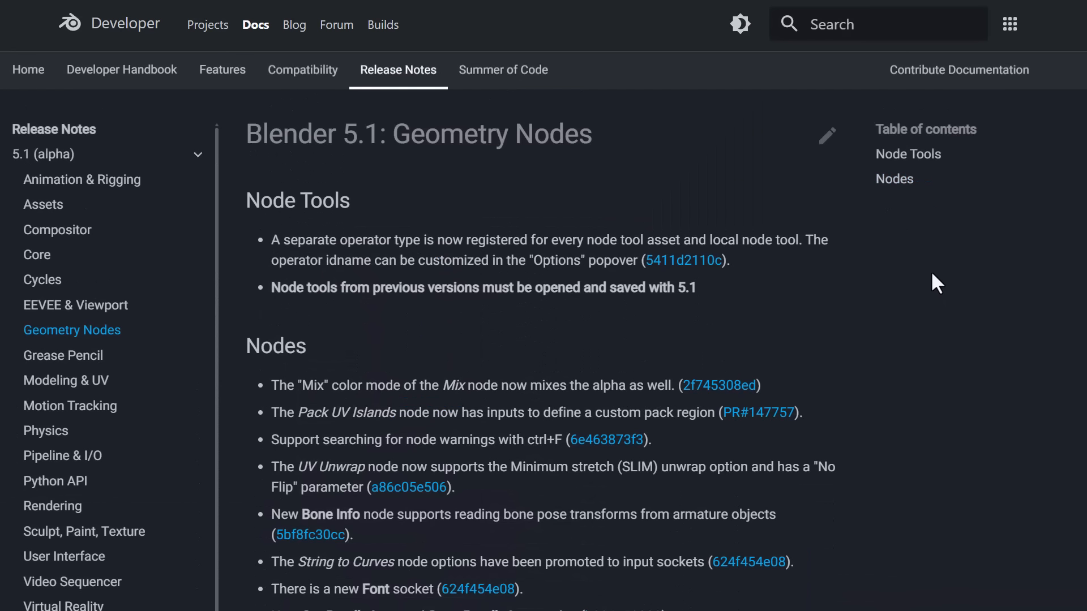
Step: Review the node tools and new nodes listed in the Blender 5.1 Geometry Nodes release notes
{"action": "middle_click", "coordinate": [932, 304]}
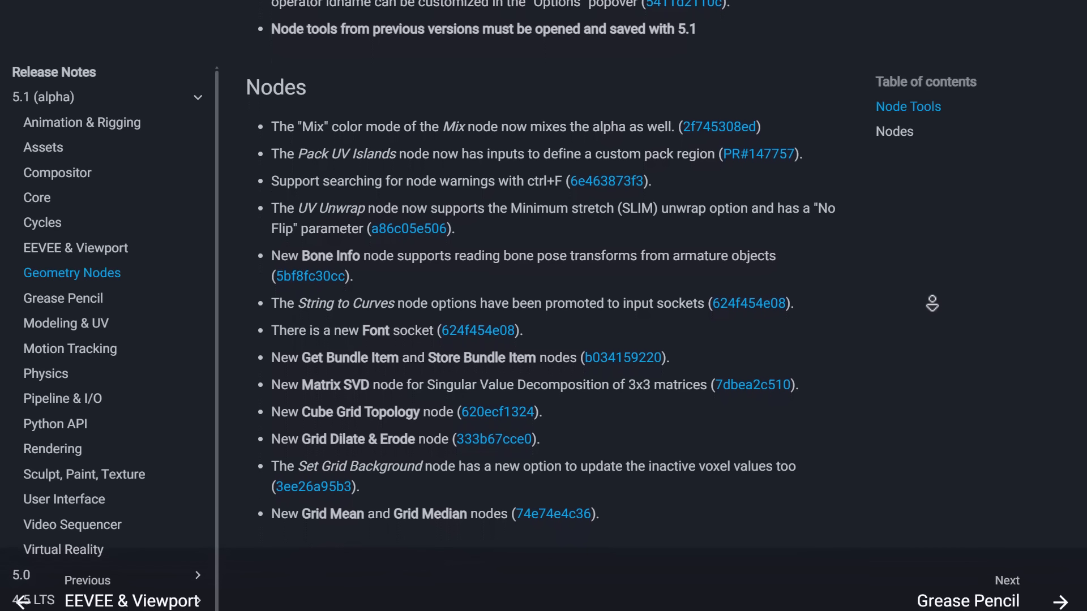
{"action": "middle_click", "coordinate": [931, 304]}
{"action": "scroll", "coordinate": [837, 362], "scroll_direction": "up", "scroll_amount": 5}
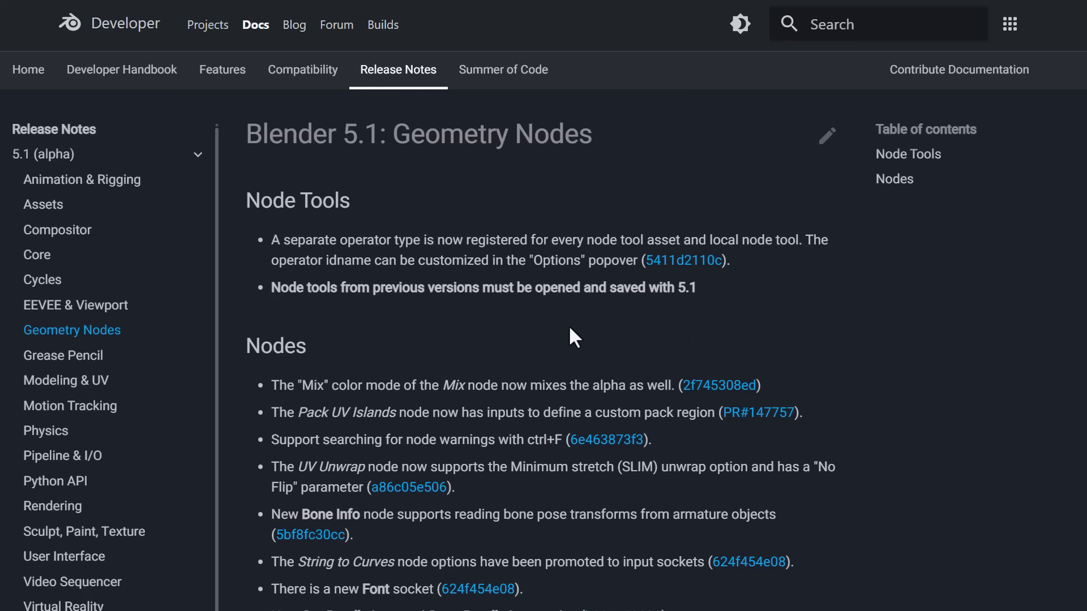
Step: Open the Modeling & UV release notes and review the Curves, Mesh and UV changes
{"action": "left_click", "coordinate": [48, 387]}
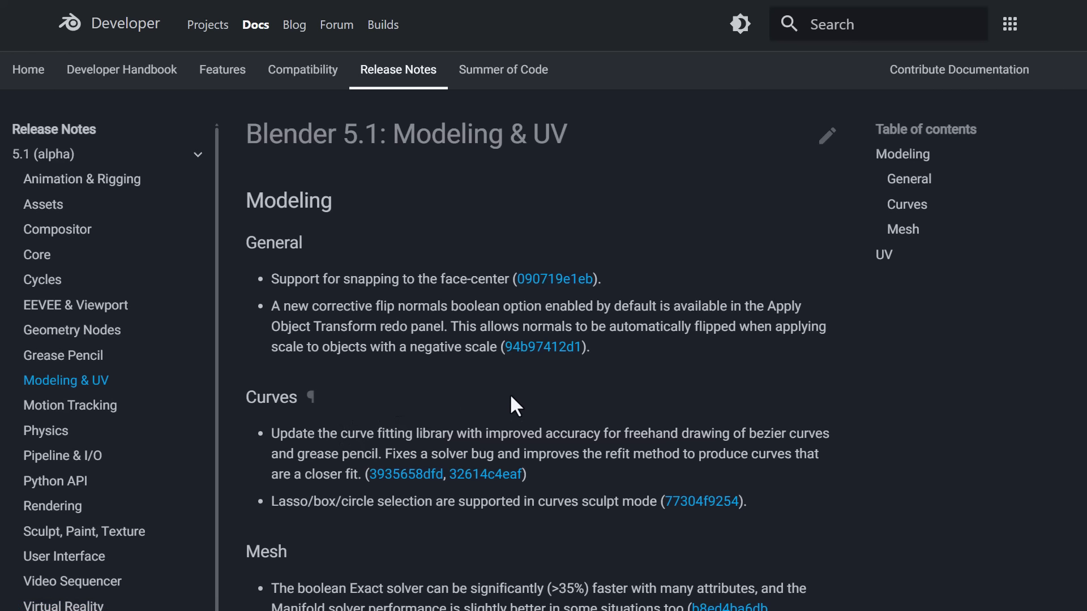
{"action": "scroll", "coordinate": [509, 393], "scroll_direction": "down", "scroll_amount": 5}
{"action": "scroll", "coordinate": [510, 396], "scroll_direction": "down", "scroll_amount": 1}
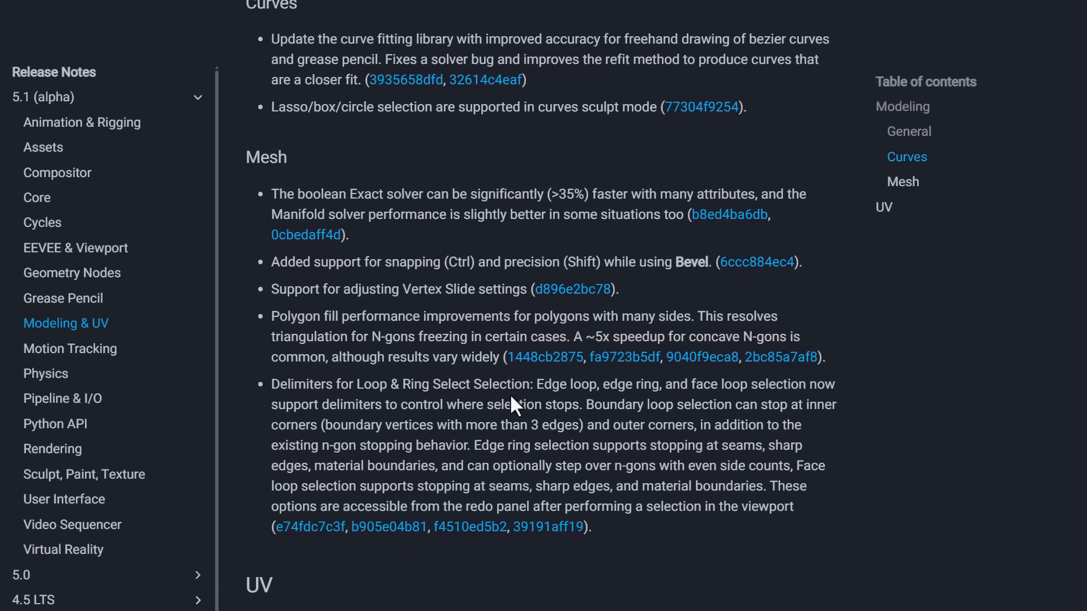
{"action": "scroll", "coordinate": [510, 397], "scroll_direction": "down", "scroll_amount": 4}
{"action": "scroll", "coordinate": [274, 346], "scroll_direction": "up", "scroll_amount": 3}
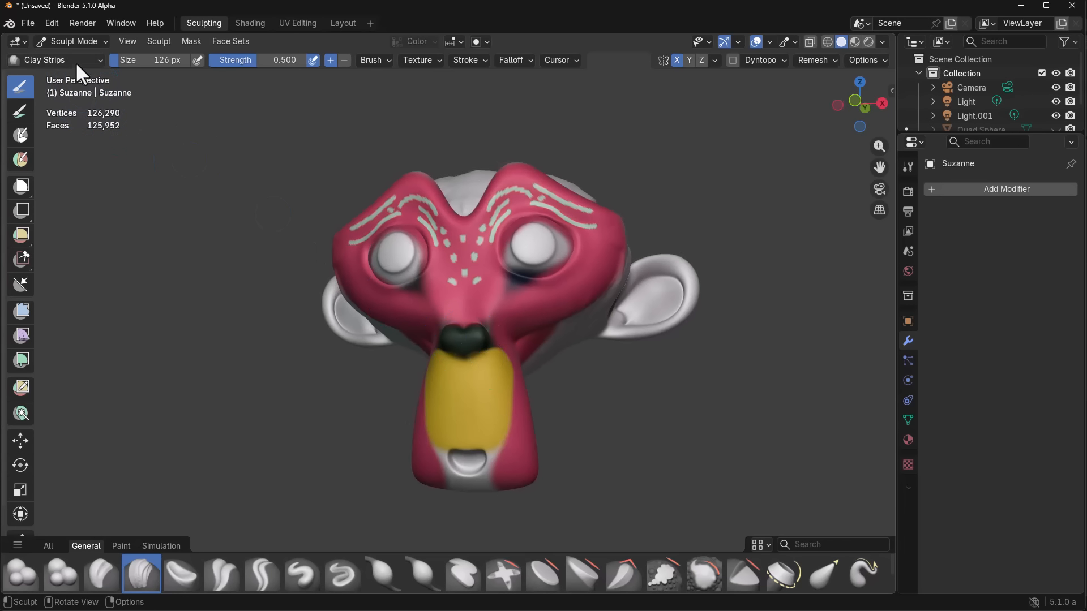
Step: Switch Suzanne from Sculpt Mode to Edit Mode and open the UV Editing workspace
{"action": "left_click", "coordinate": [68, 41]}
{"action": "left_click", "coordinate": [77, 57]}
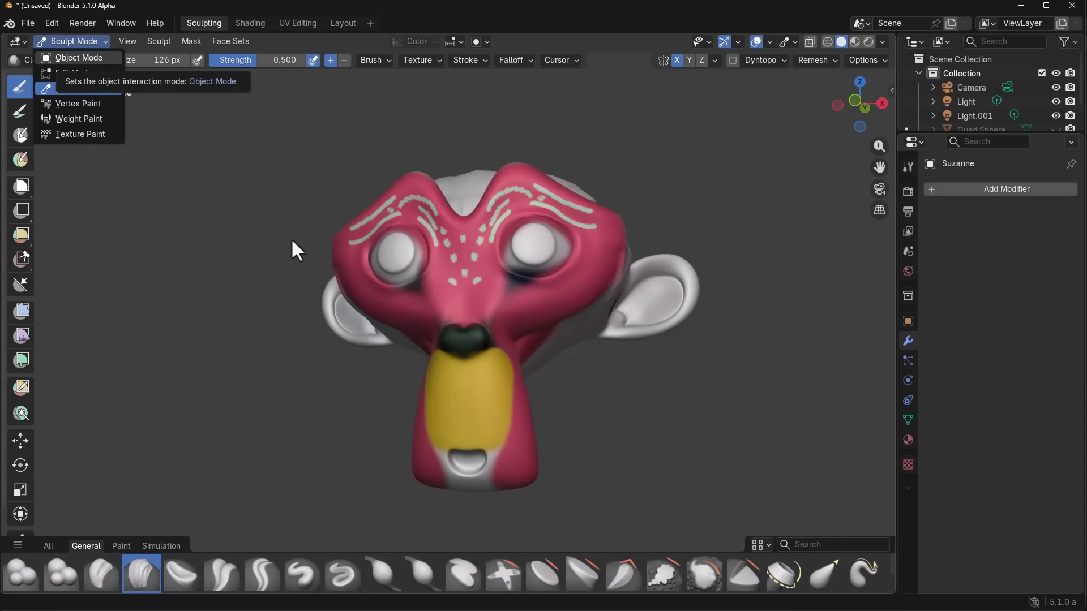
{"action": "key", "text": "Tab"}
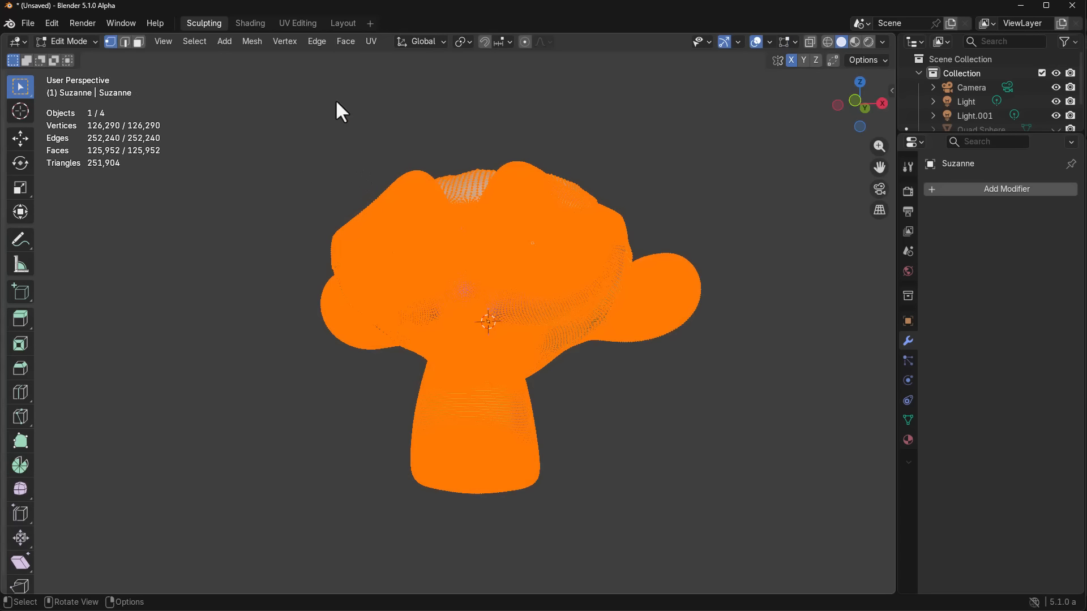
{"action": "left_click", "coordinate": [295, 23]}
Step: Clear Suzanne's UV selection, pick one vertex in an upper island, and select everything in its tile with Select Tile
{"action": "scroll", "coordinate": [656, 328], "scroll_direction": "up", "scroll_amount": 5}
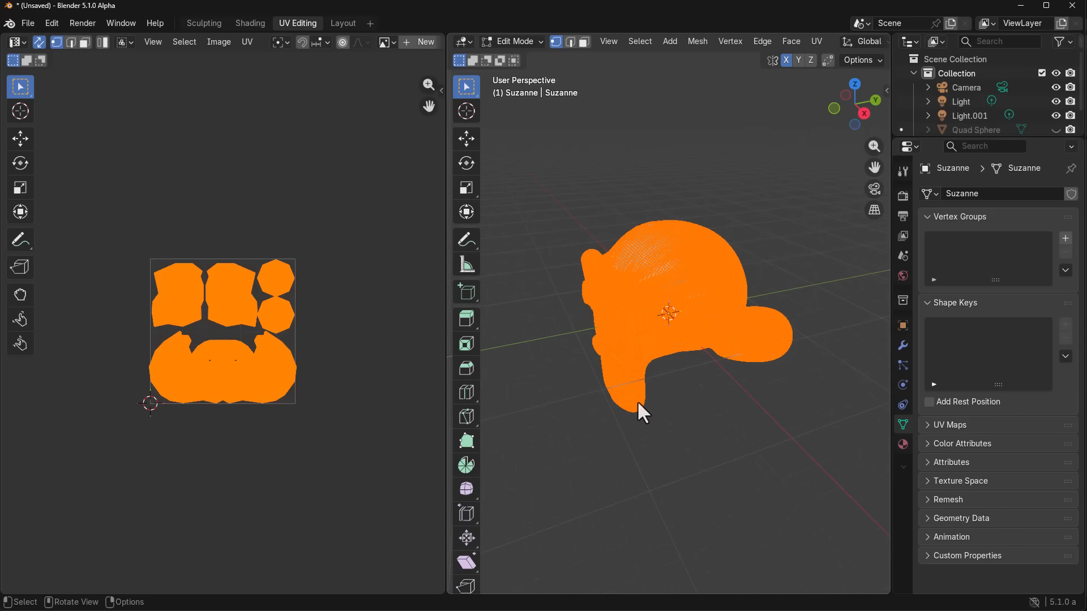
{"action": "middle_click_drag", "start_coordinate": [637, 412], "coordinate": [566, 396]}
{"action": "key", "text": "alt+a"}
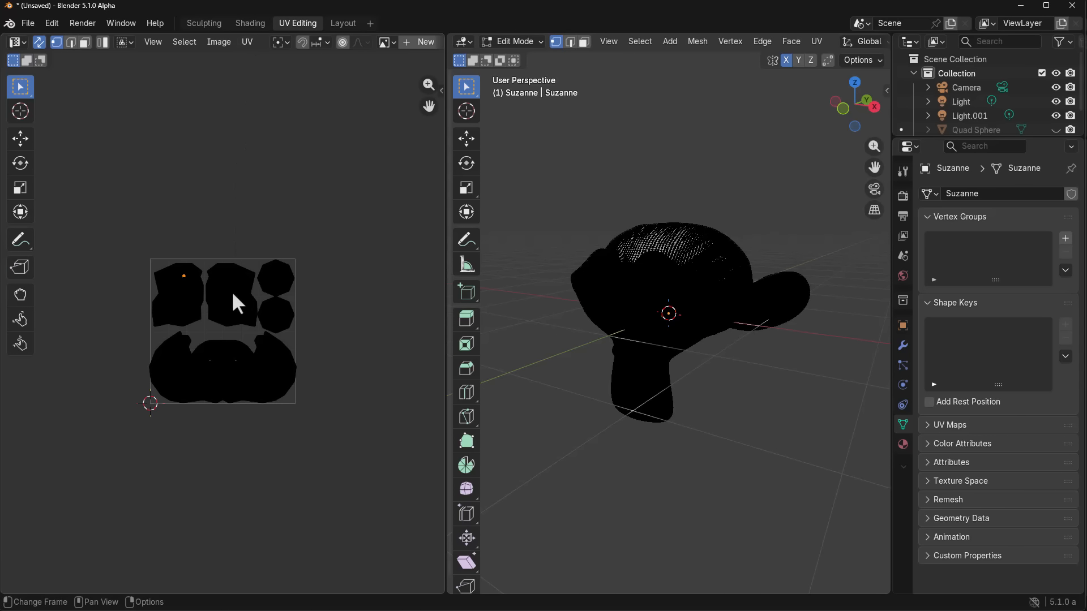
{"action": "left_click", "coordinate": [184, 42]}
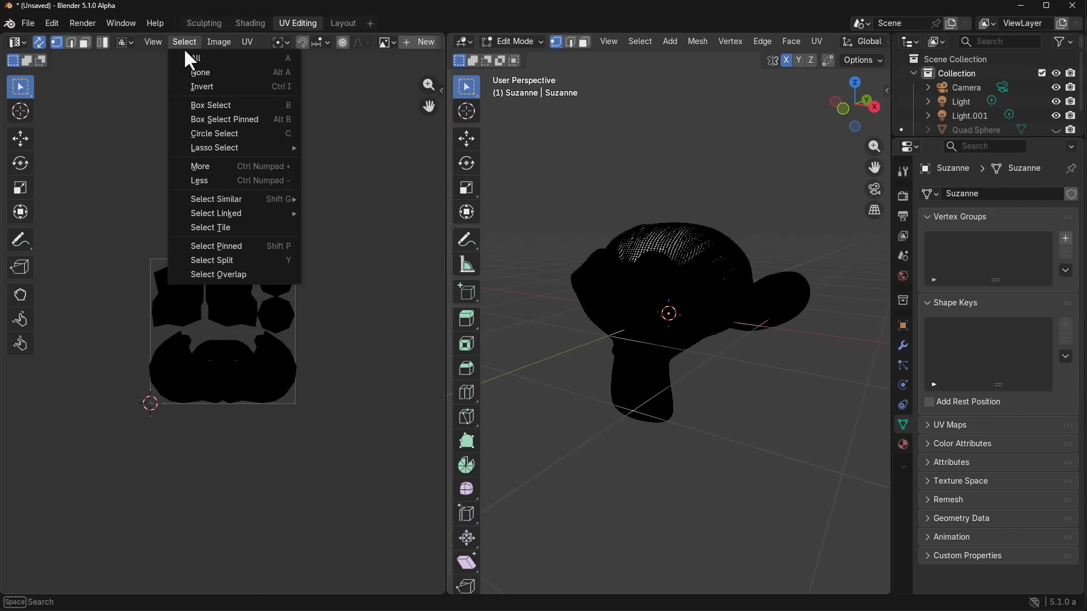
{"action": "left_click", "coordinate": [210, 227]}
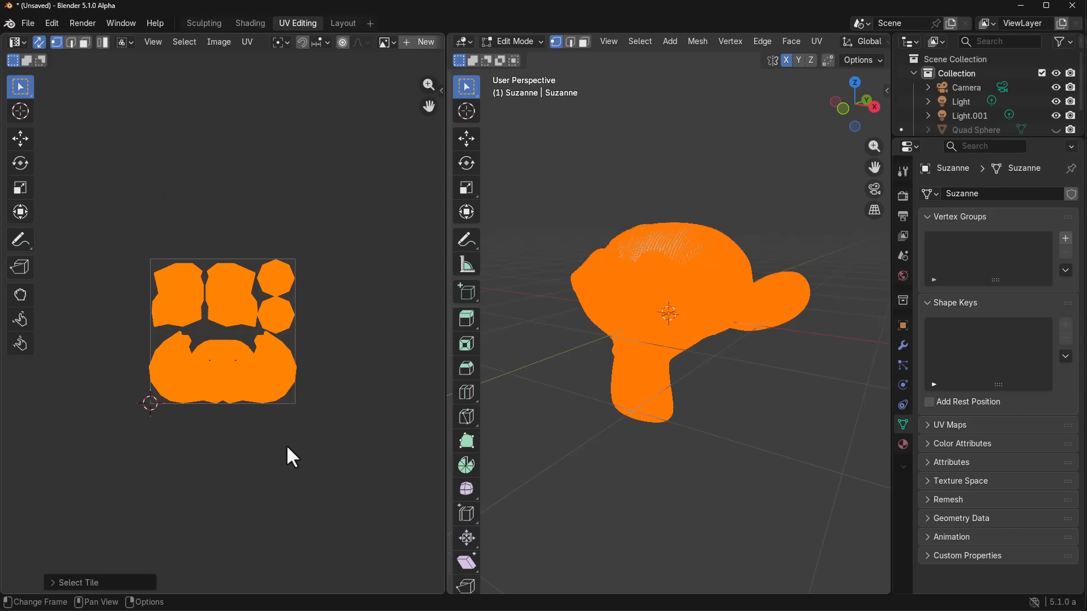
Step: On Suzanne's tiled UV layout, run Select Tile from a vertex in the second tile, and again from one in the third tile's lower island
{"action": "middle_click_drag", "start_coordinate": [287, 448], "coordinate": [243, 446]}
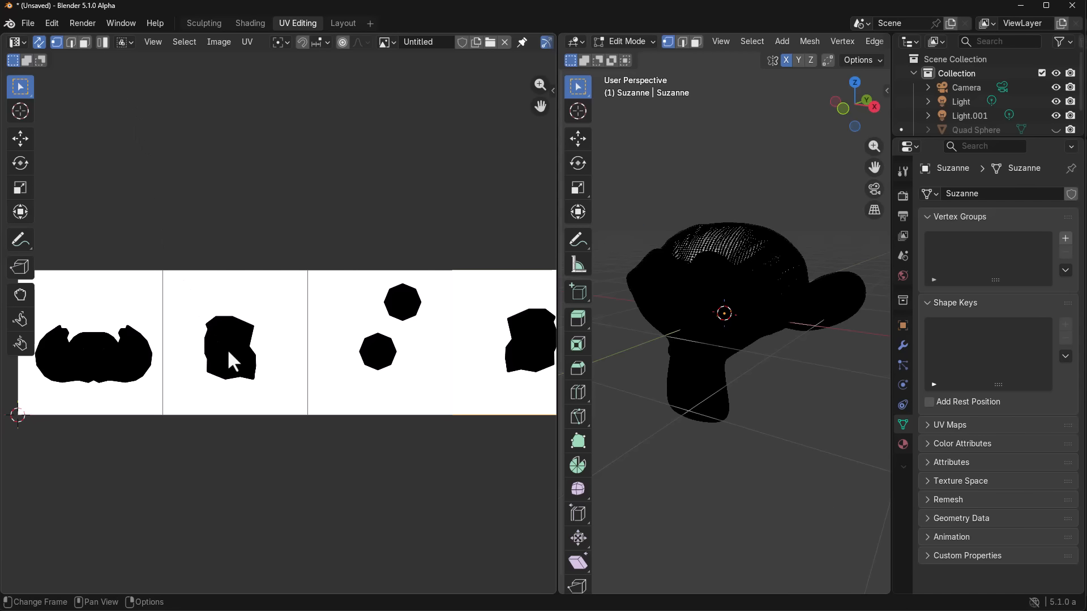
{"action": "left_click", "coordinate": [185, 43]}
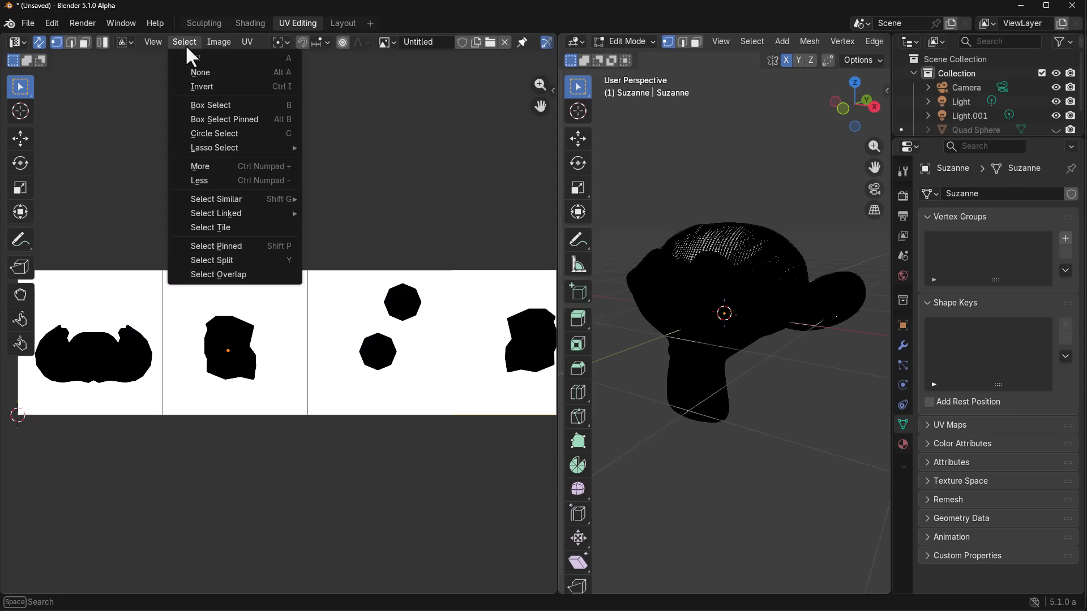
{"action": "left_click", "coordinate": [244, 229]}
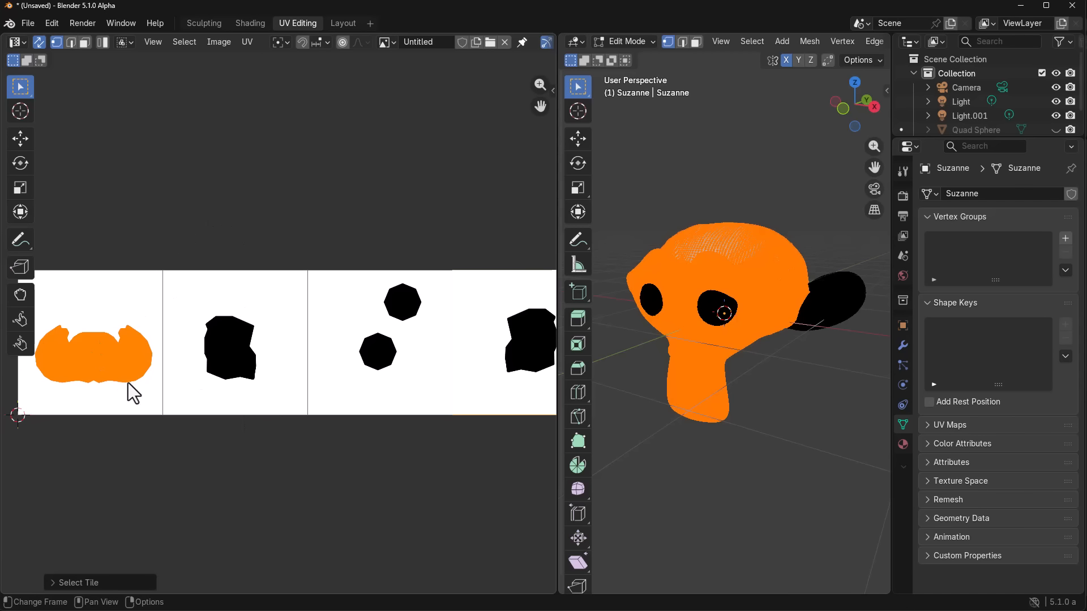
{"action": "left_click", "coordinate": [383, 355]}
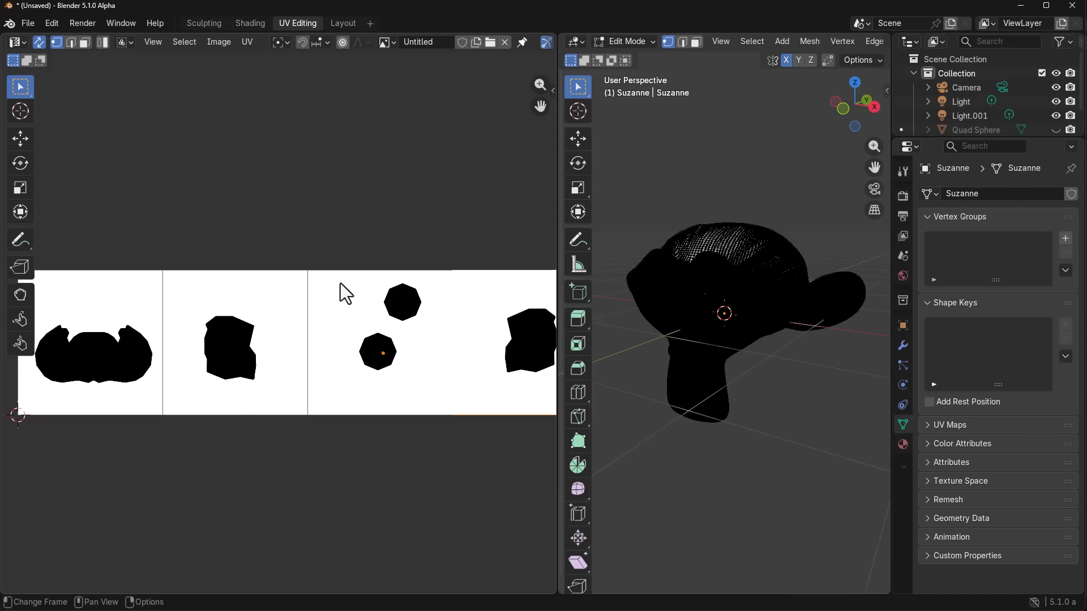
{"action": "left_click", "coordinate": [185, 42]}
{"action": "left_click", "coordinate": [215, 229]}
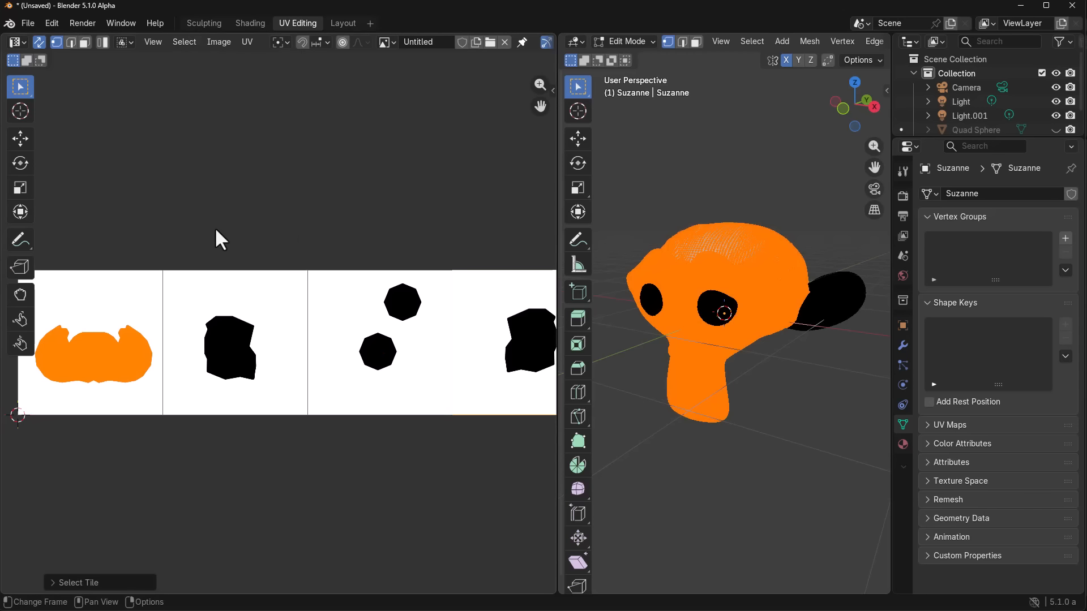
Step: Pick a vertex in the last UV tile's island and run Select Tile
{"action": "middle_click_drag", "start_coordinate": [331, 367], "coordinate": [245, 364]}
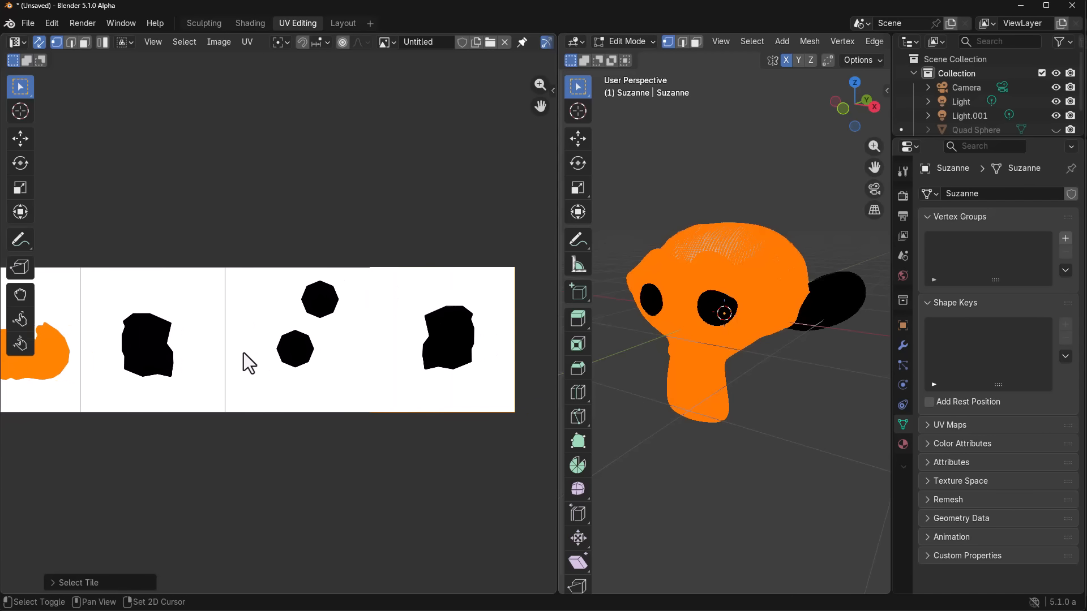
{"action": "left_click", "coordinate": [433, 345]}
{"action": "left_click", "coordinate": [186, 42]}
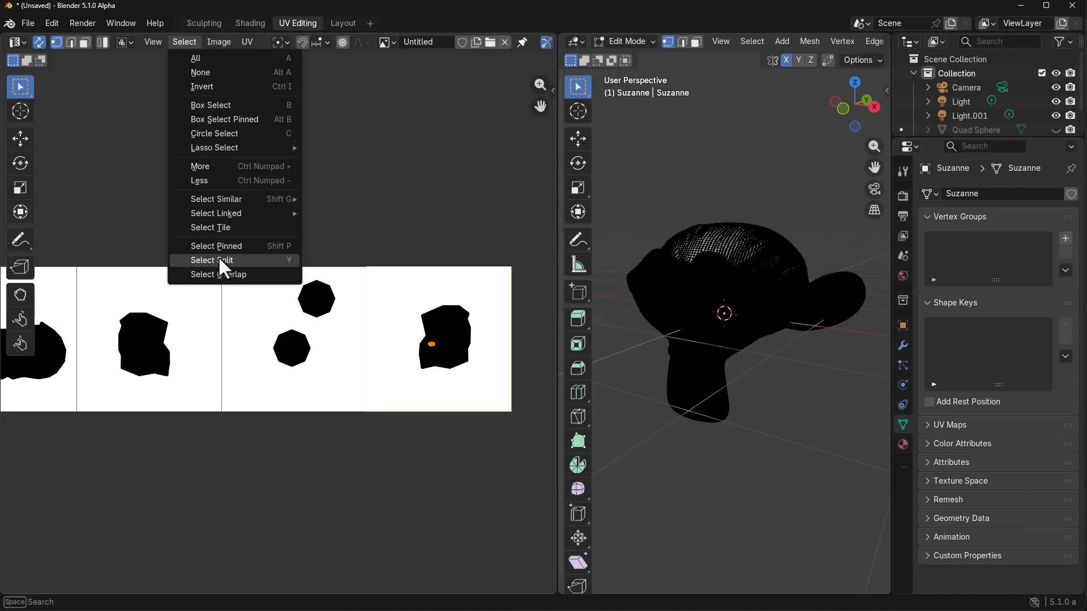
{"action": "left_click", "coordinate": [226, 228]}
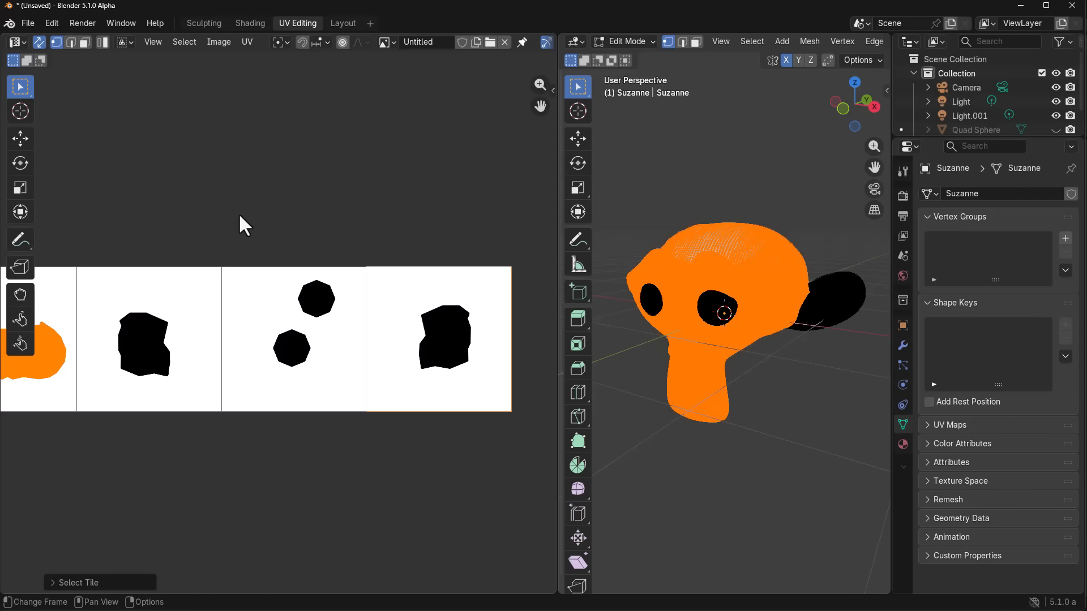
{"action": "left_click", "coordinate": [257, 296]}
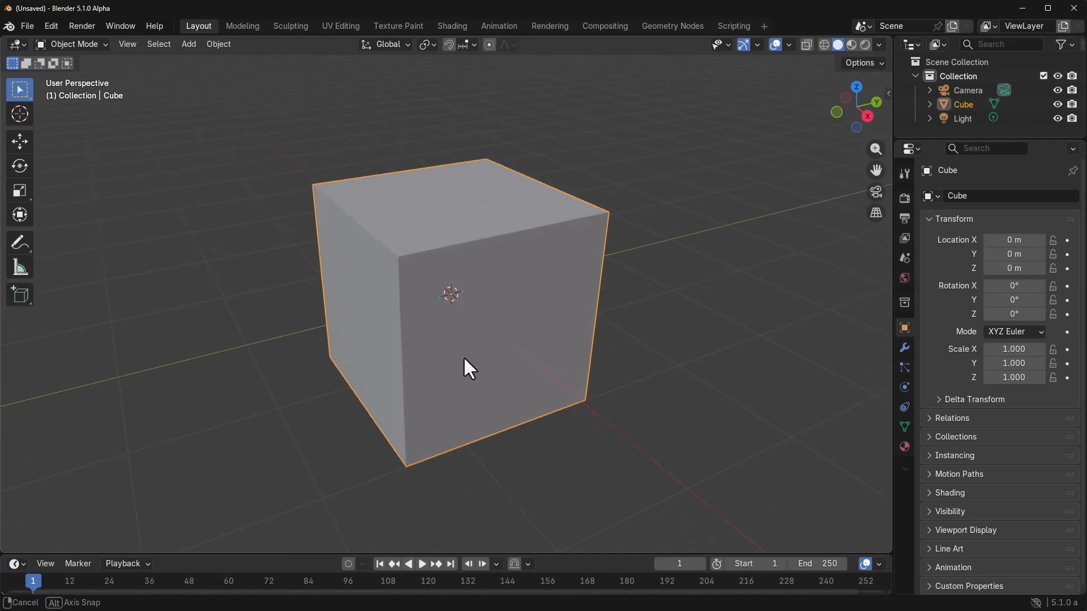
Step: Put the cube in Edit Mode, select only its front vertical edge and bevel it with one segment by about 0.7 m
{"action": "mouse_move", "coordinate": [464, 360]}
{"action": "middle_mouse_down"}
{"action": "mouse_move", "coordinate": [469, 330]}
{"action": "mouse_move", "coordinate": [481, 365]}
{"action": "middle_mouse_up"}
{"action": "key", "text": "Tab"}
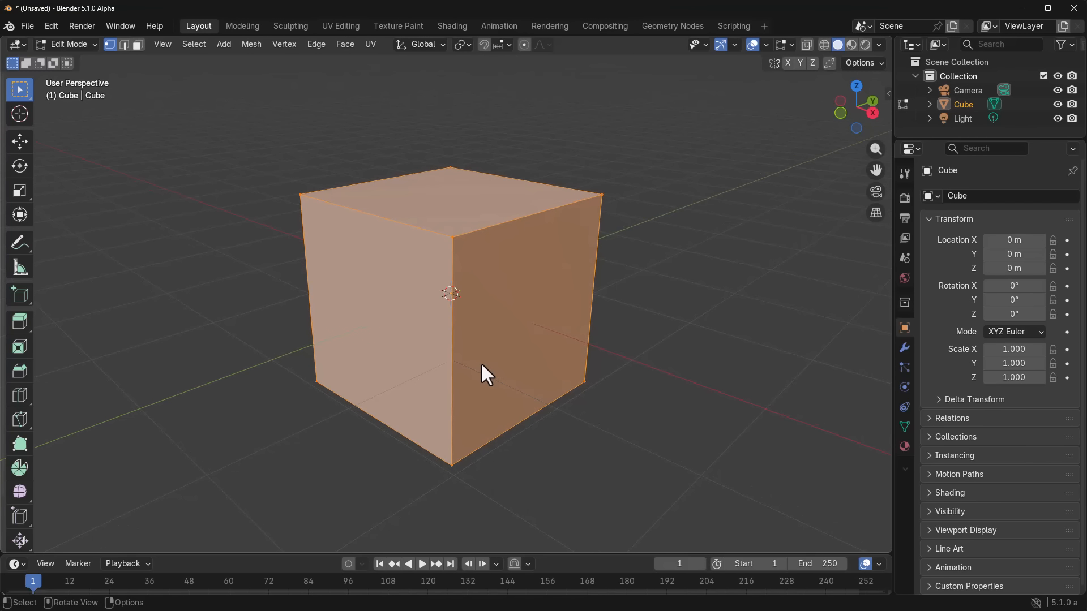
{"action": "key", "text": "b"}
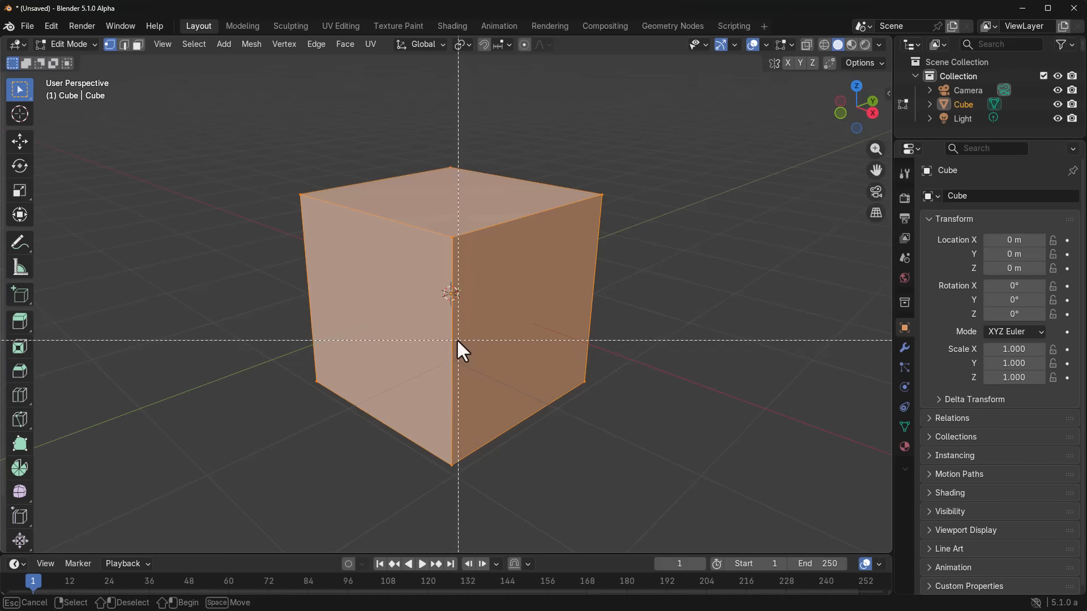
{"action": "key", "text": "Escape"}
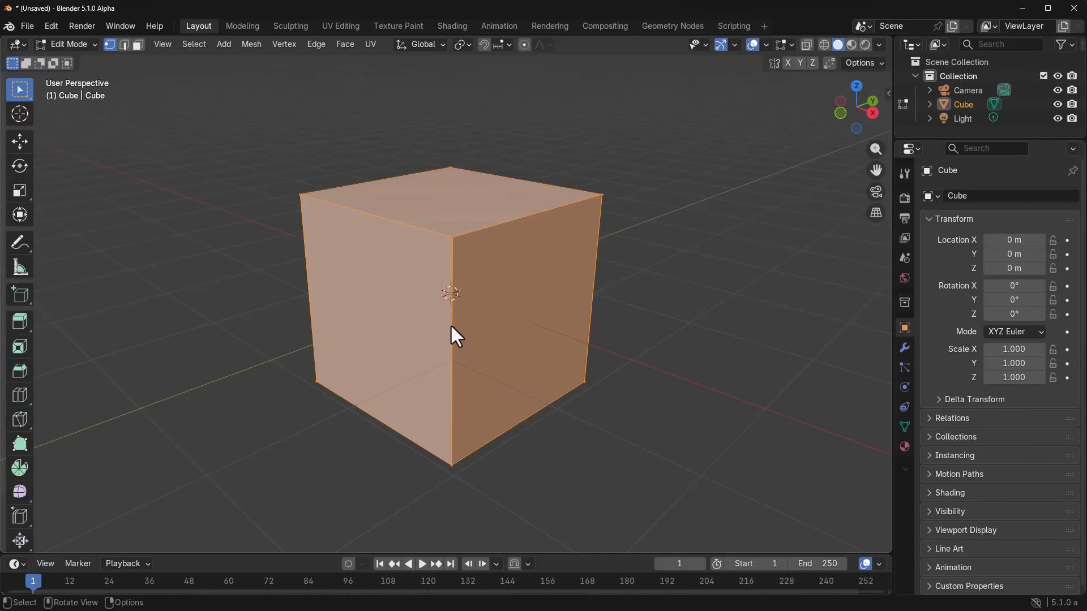
{"action": "key", "text": "alt+a"}
{"action": "key", "text": "2"}
{"action": "left_click", "coordinate": [451, 327]}
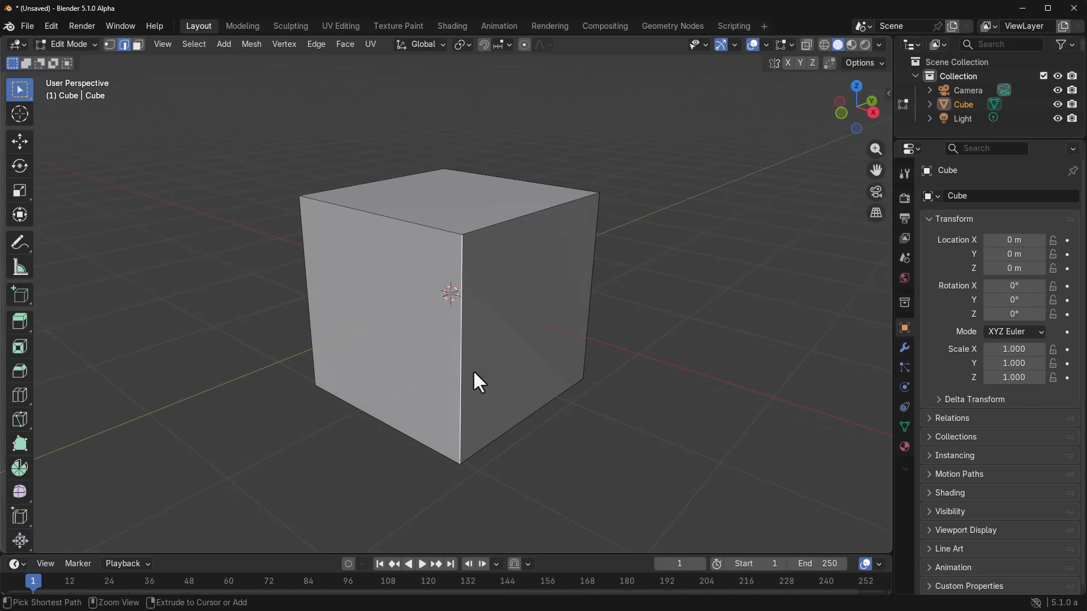
{"action": "key", "text": "ctrl+b"}
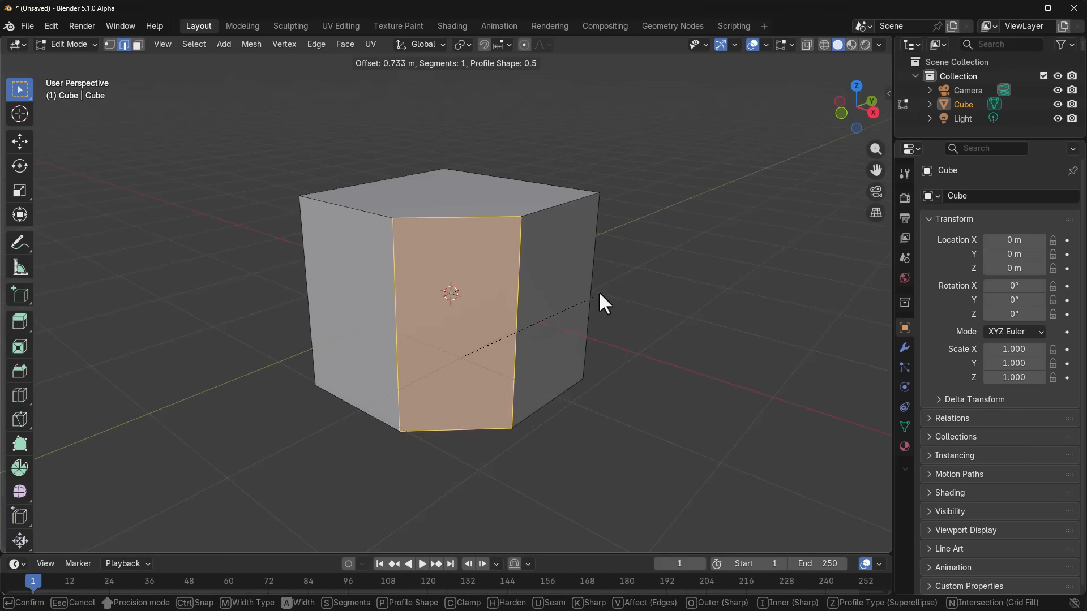
{"action": "left_click", "coordinate": [666, 255]}
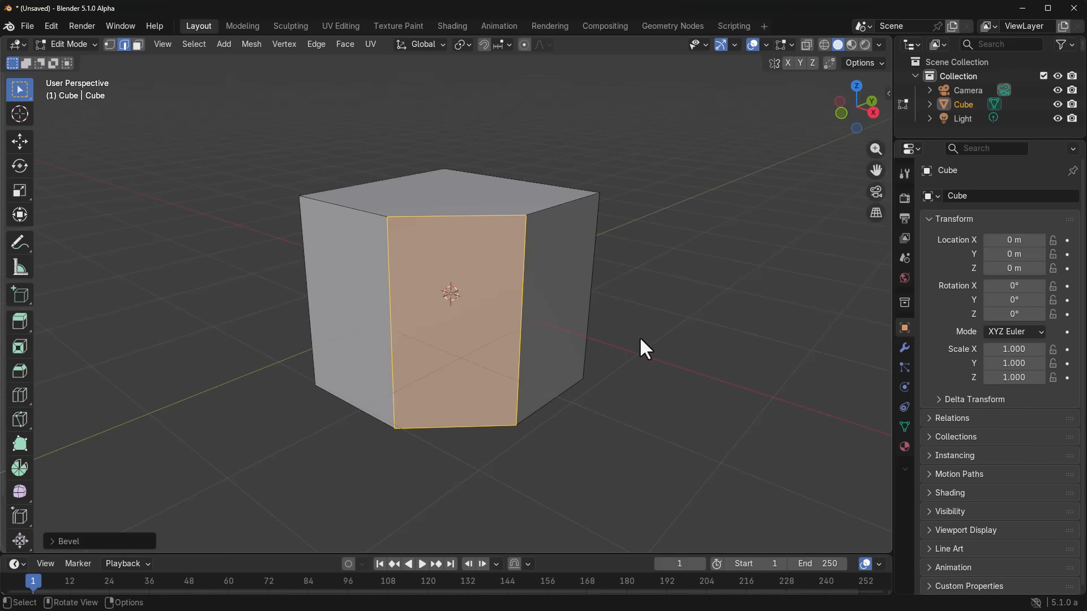
Step: In vertex select mode, add two centred horizontal loop cuts, one around the beveled cube's middle and one around its upper half
{"action": "middle_click_drag", "start_coordinate": [638, 346], "coordinate": [439, 308]}
{"action": "key", "text": "1"}
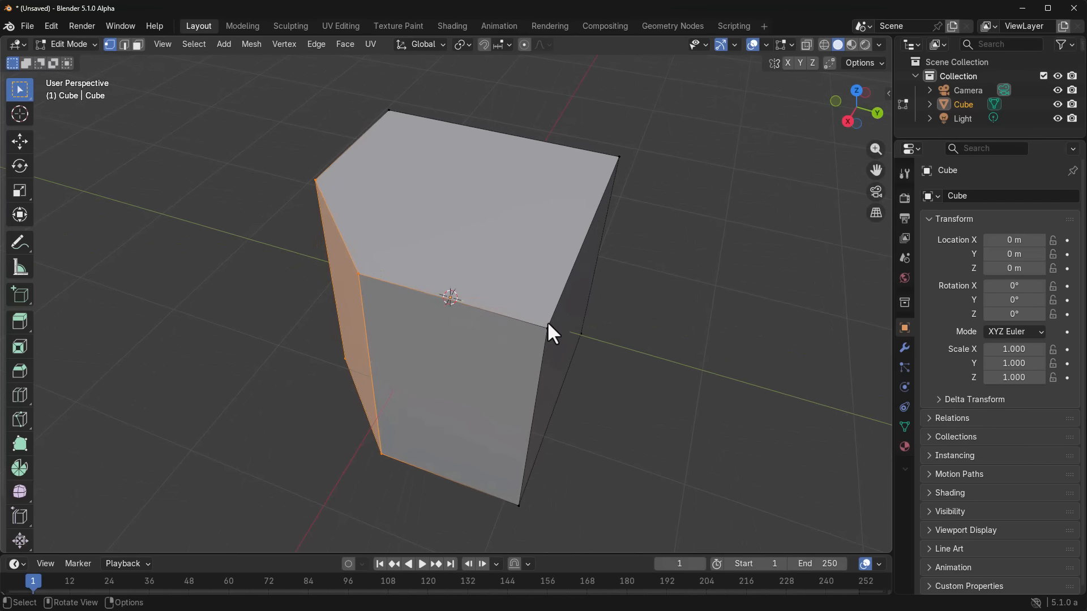
{"action": "middle_click_drag", "start_coordinate": [548, 332], "coordinate": [440, 348]}
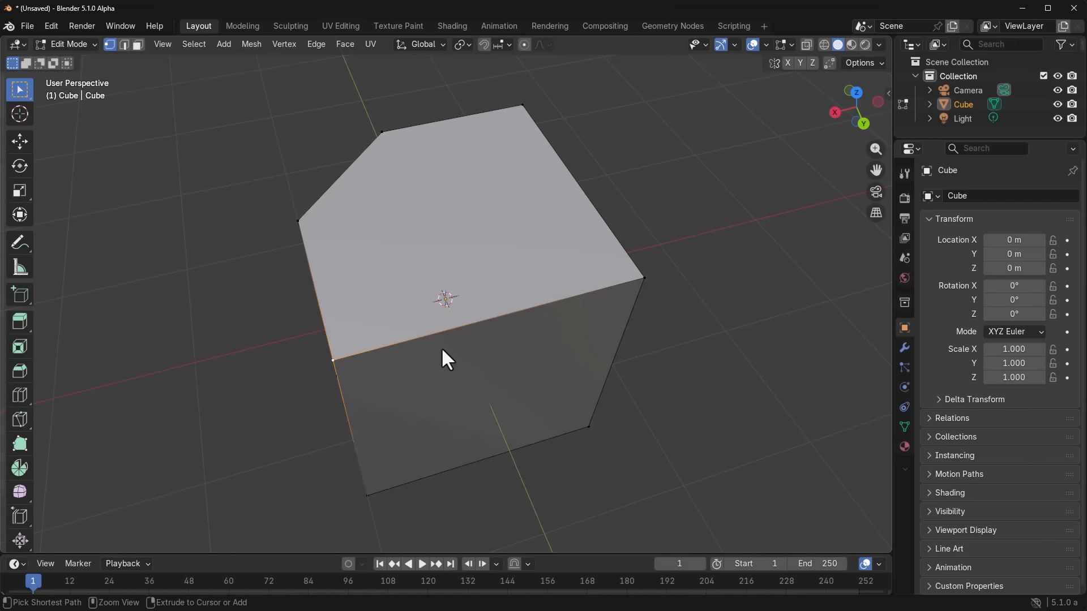
{"action": "key", "text": "ctrl+r"}
{"action": "left_click", "coordinate": [431, 396]}
{"action": "right_click", "coordinate": [423, 409]}
{"action": "middle_click_drag", "start_coordinate": [422, 409], "coordinate": [479, 359]}
{"action": "key", "text": "ctrl+r"}
{"action": "left_click", "coordinate": [403, 328]}
{"action": "right_click", "coordinate": [337, 422]}
Step: Select the upper loop's vertex on the near vertical edge and move it along the loop with Slide Vertices
{"action": "scroll", "coordinate": [485, 333], "scroll_direction": "up", "scroll_amount": 4}
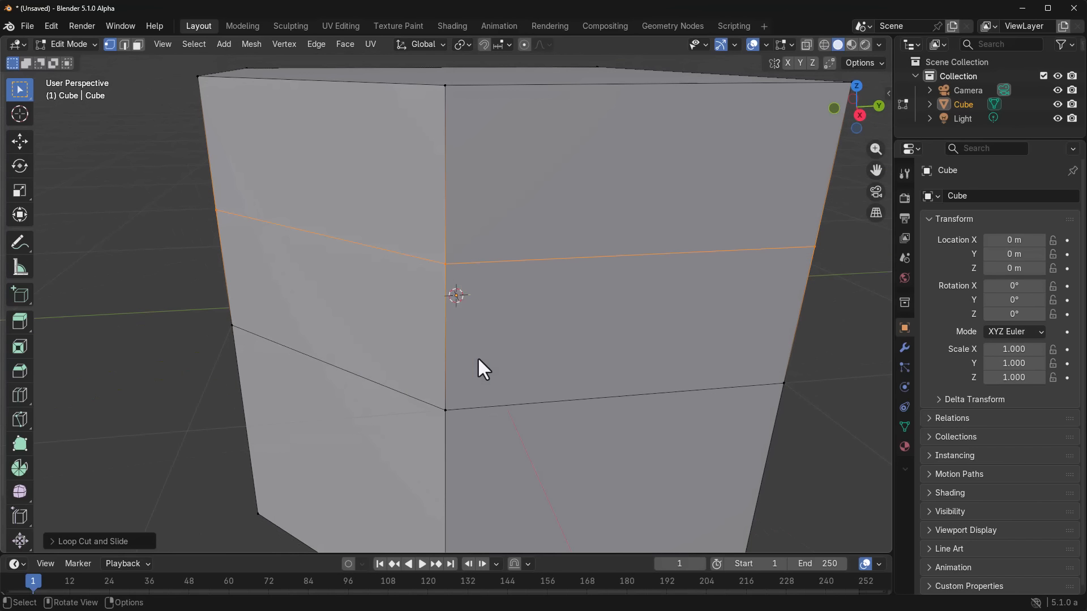
{"action": "left_click", "coordinate": [442, 267]}
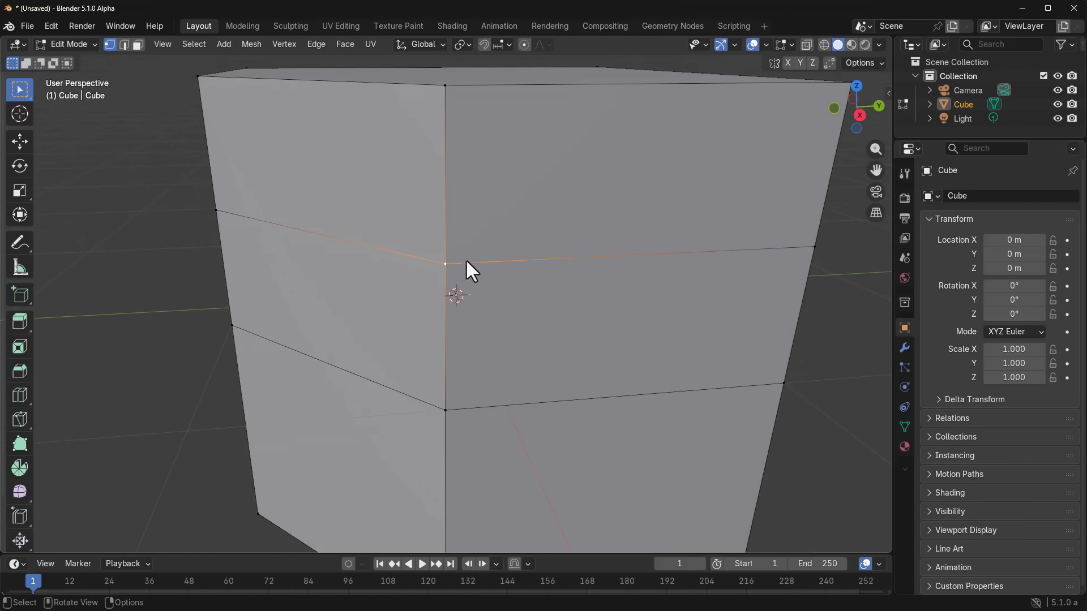
{"action": "right_click", "coordinate": [433, 266]}
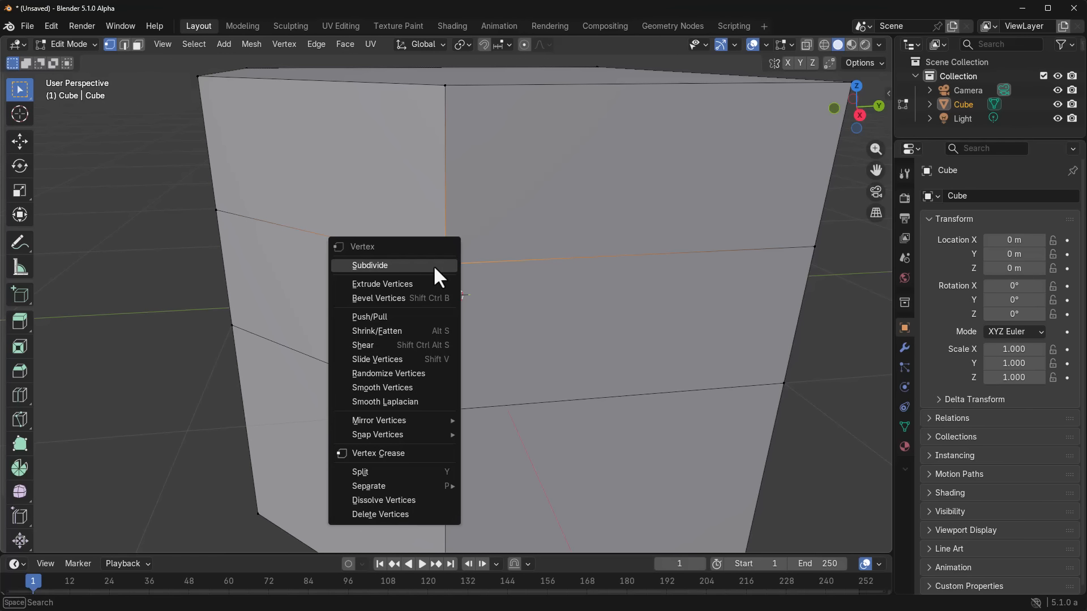
{"action": "left_click", "coordinate": [373, 360]}
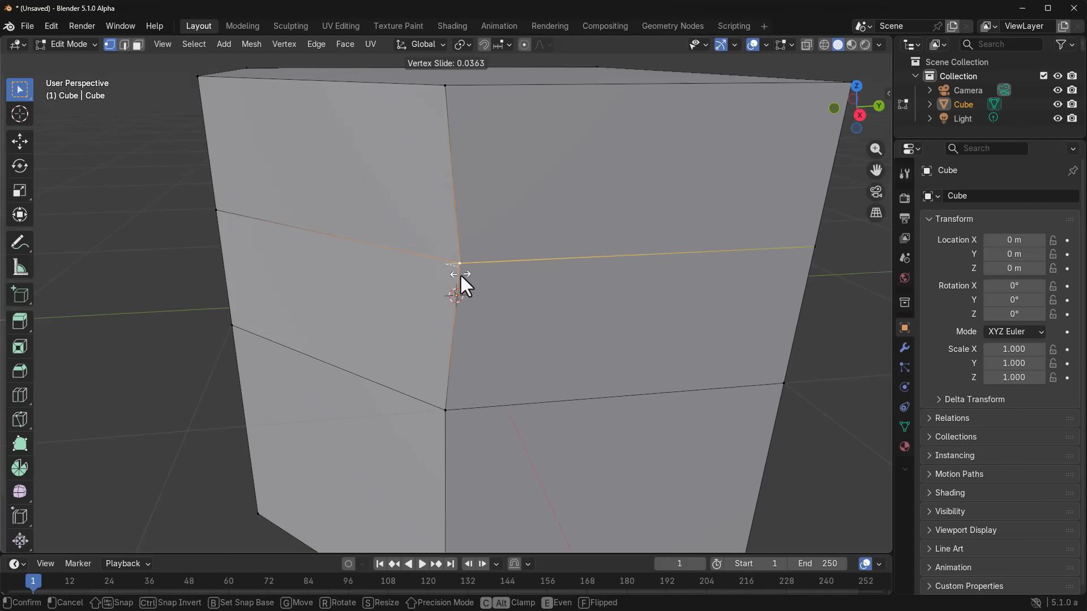
{"action": "left_click", "coordinate": [444, 276]}
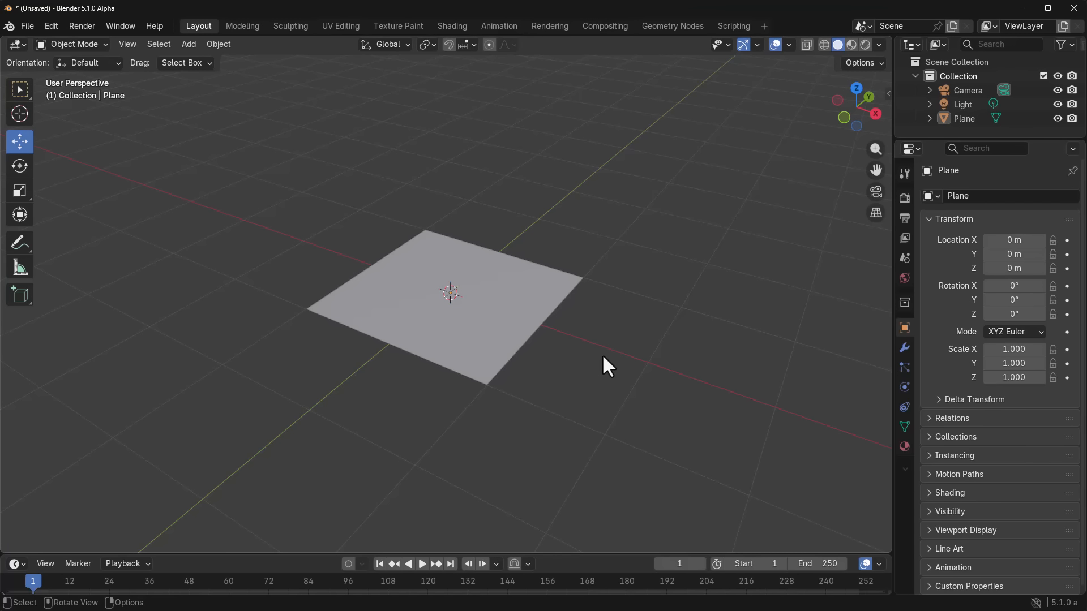
Step: Select the plane, set the snap target to Face Center and enable snapping
{"action": "middle_click_drag", "start_coordinate": [555, 378], "coordinate": [525, 375]}
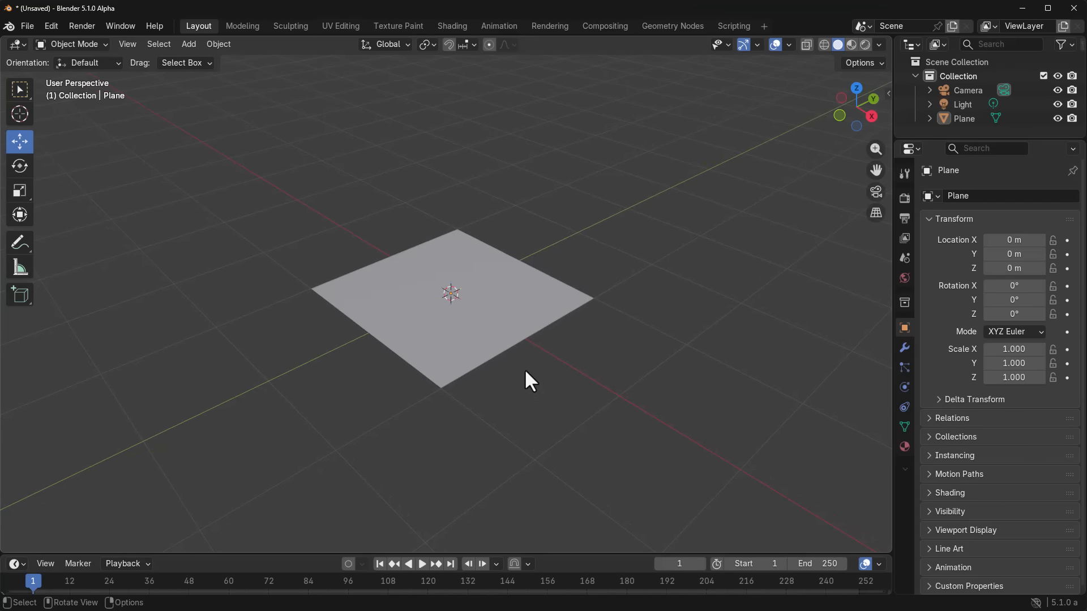
{"action": "scroll", "coordinate": [524, 368], "scroll_direction": "up", "scroll_amount": 1}
{"action": "left_click", "coordinate": [528, 346]}
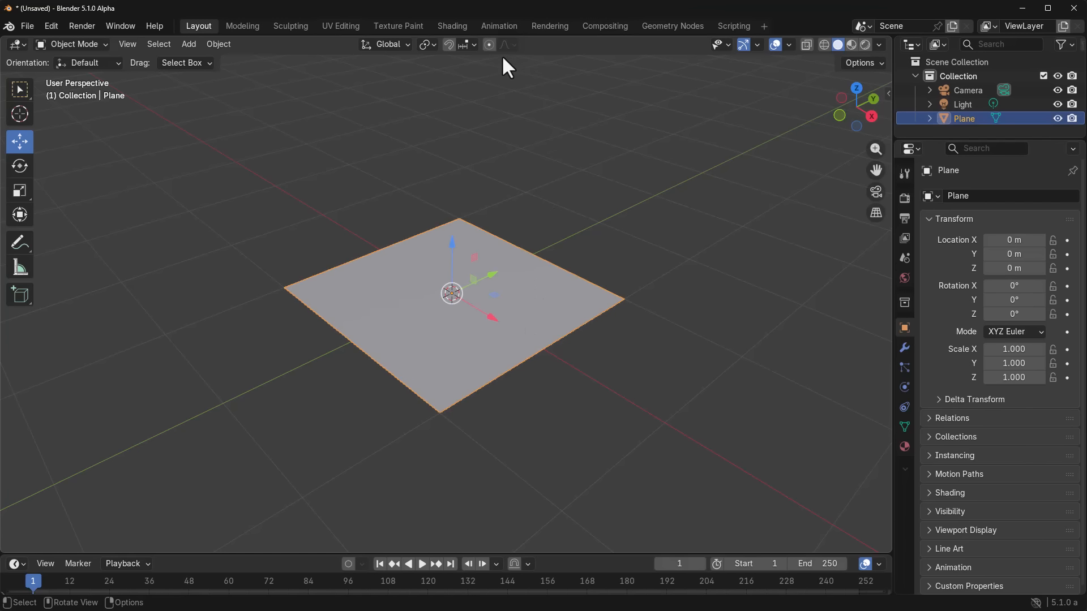
{"action": "left_click", "coordinate": [469, 44]}
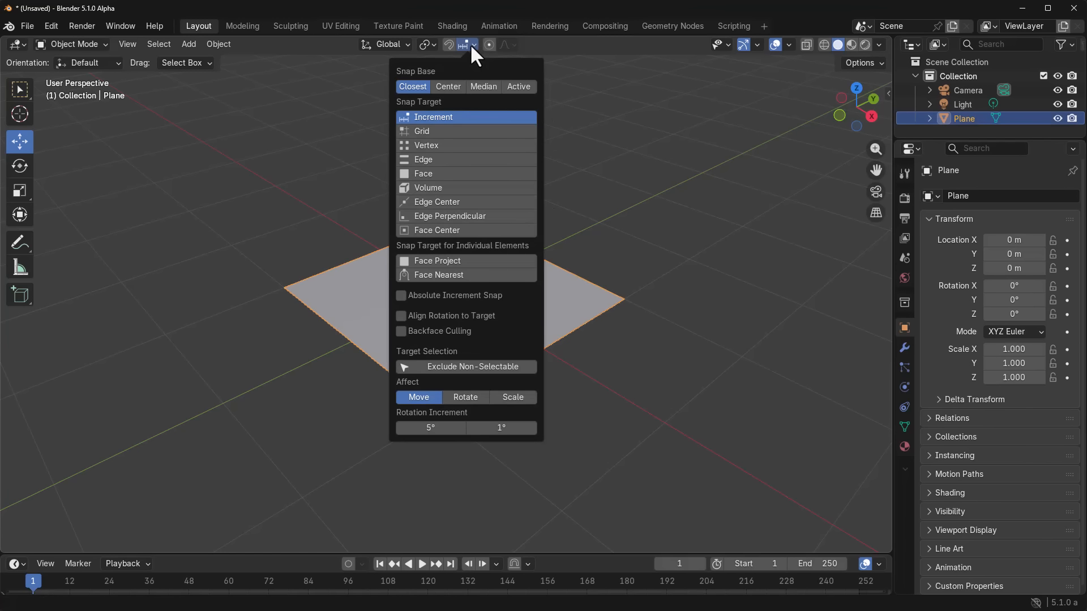
{"action": "left_click", "coordinate": [432, 231]}
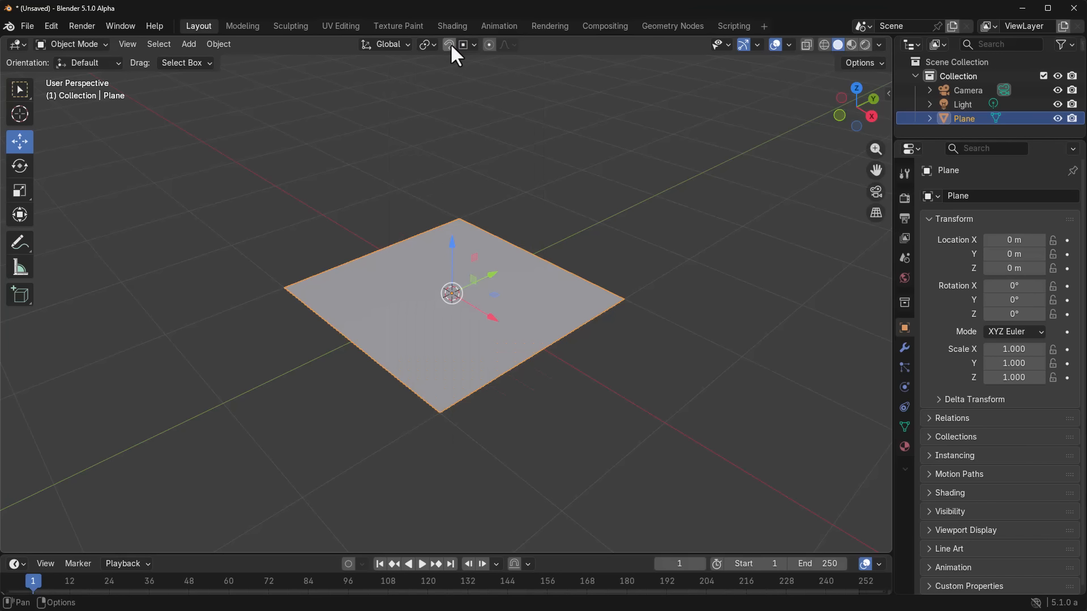
{"action": "left_click", "coordinate": [449, 44]}
Step: Add a cube mesh at the plane's center and scale it down to about 0.113
{"action": "key", "text": "shift+a"}
{"action": "mouse_move", "coordinate": [563, 250]}
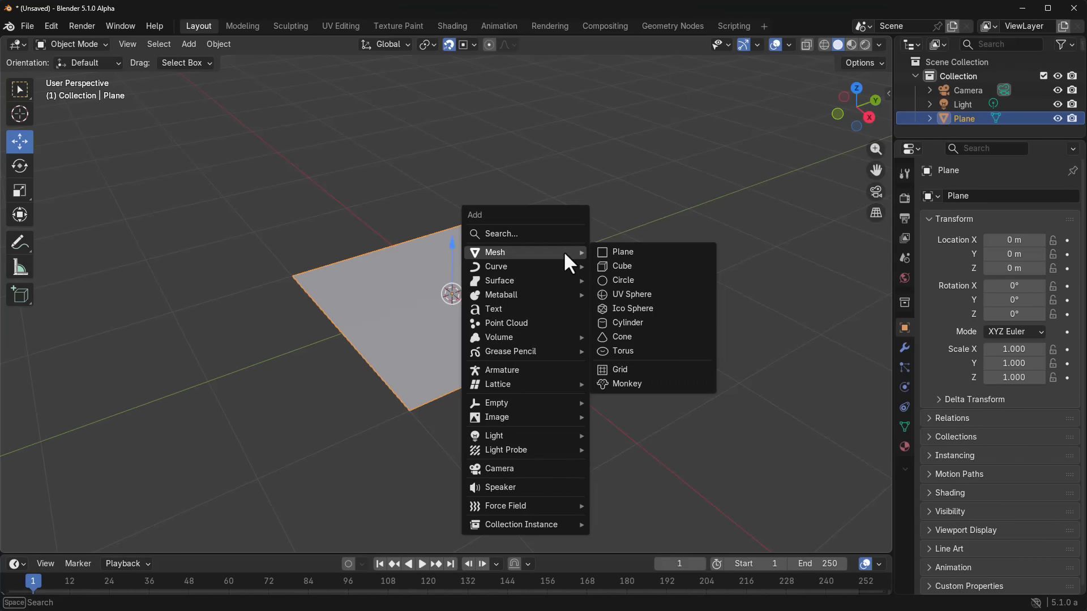
{"action": "left_click", "coordinate": [651, 266]}
{"action": "key", "text": "s"}
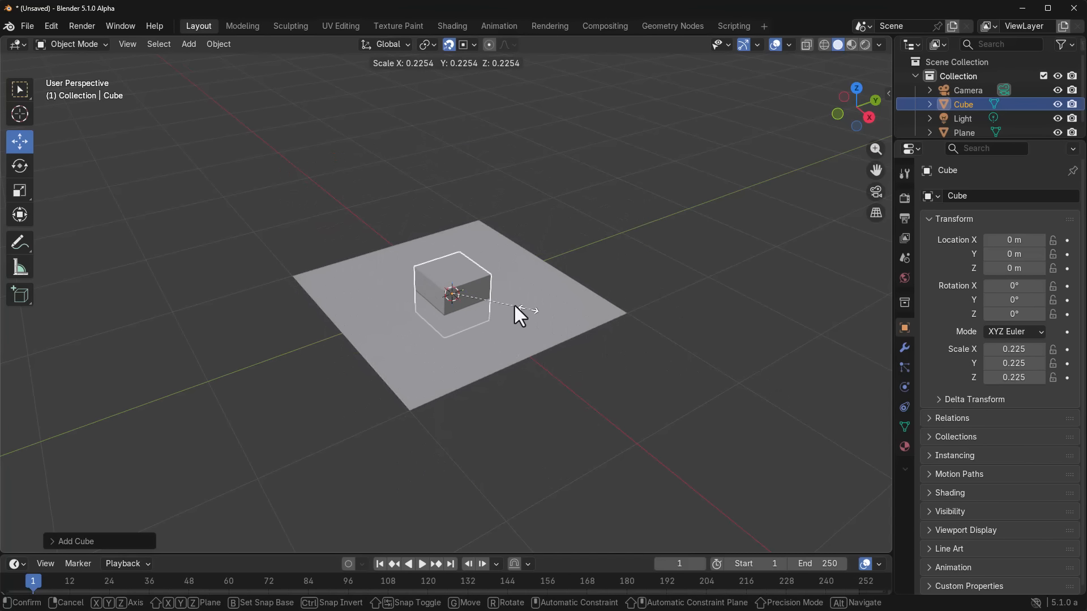
{"action": "left_click", "coordinate": [461, 332]}
Step: Move the small cube in the XY plane, snapping it to the plane's face center, about 0.113 m along X and Y
{"action": "scroll", "coordinate": [510, 338], "scroll_direction": "up", "scroll_amount": 4}
{"action": "left_click_drag", "start_coordinate": [499, 298], "coordinate": [451, 300]}
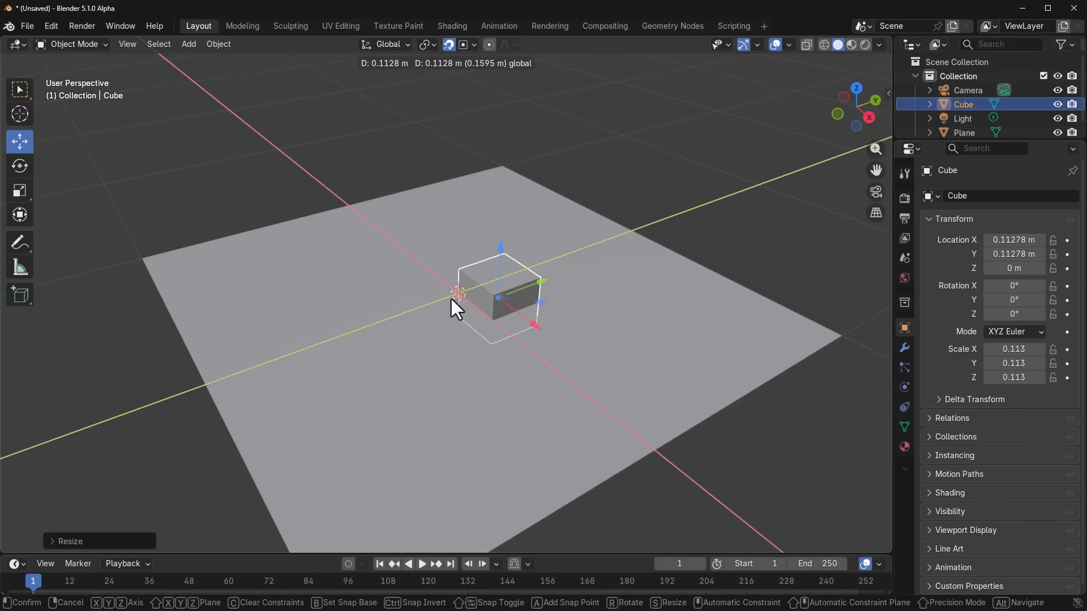
{"action": "left_click_drag", "start_coordinate": [450, 299], "coordinate": [451, 299]}
{"action": "middle_click_drag", "start_coordinate": [451, 299], "coordinate": [515, 276]}
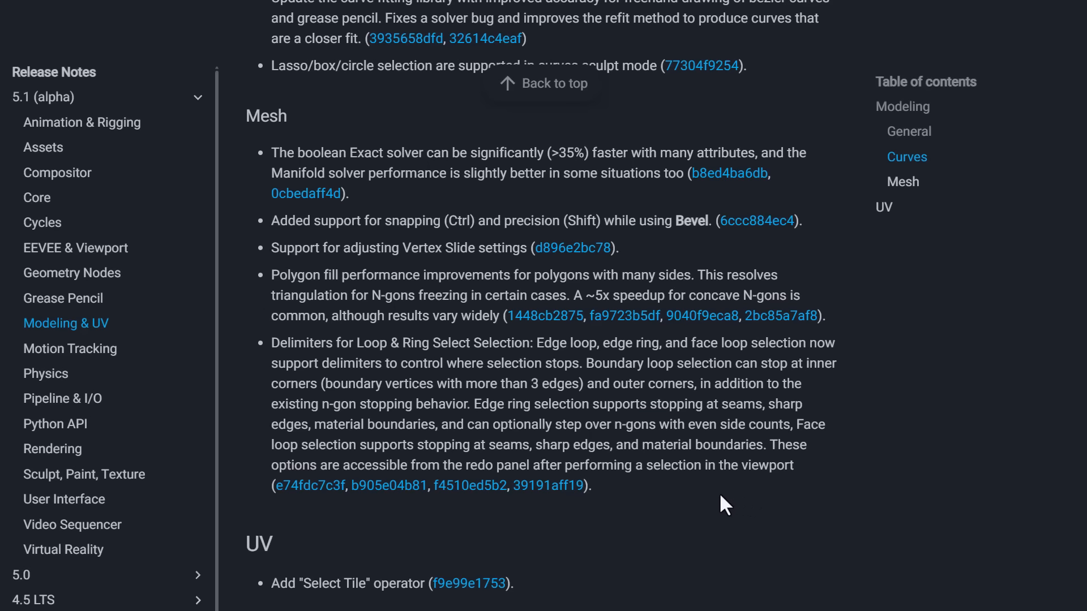
Step: Review the Blender 5.1 release notes on Mesh modeling and on Animation & Rigging, including the performance, animation and user interface sections
{"action": "scroll", "coordinate": [775, 496], "scroll_direction": "up", "scroll_amount": 3}
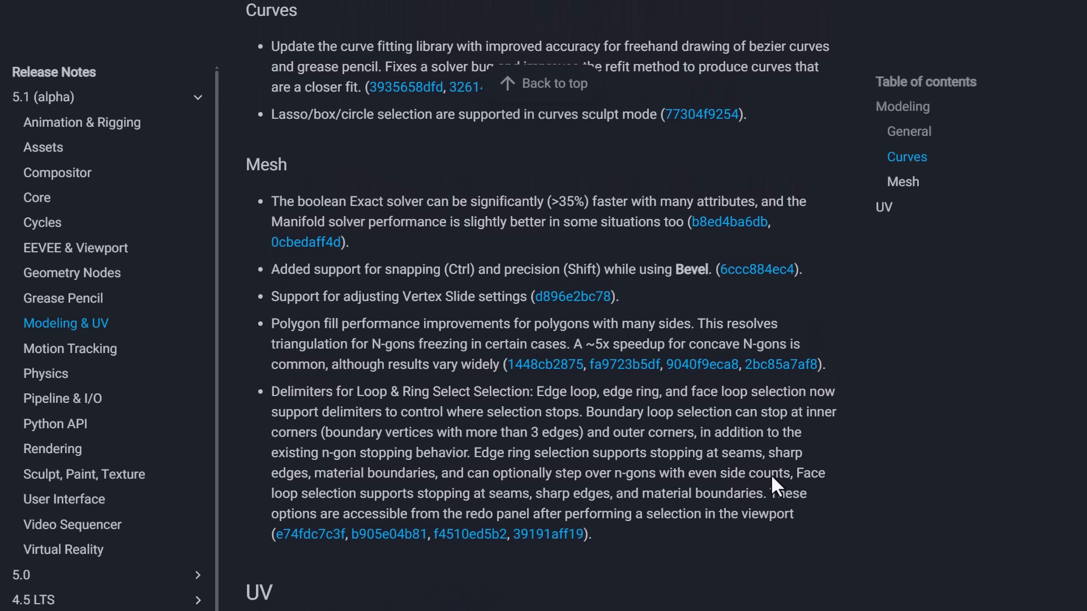
{"action": "scroll", "coordinate": [771, 459], "scroll_direction": "up", "scroll_amount": 5}
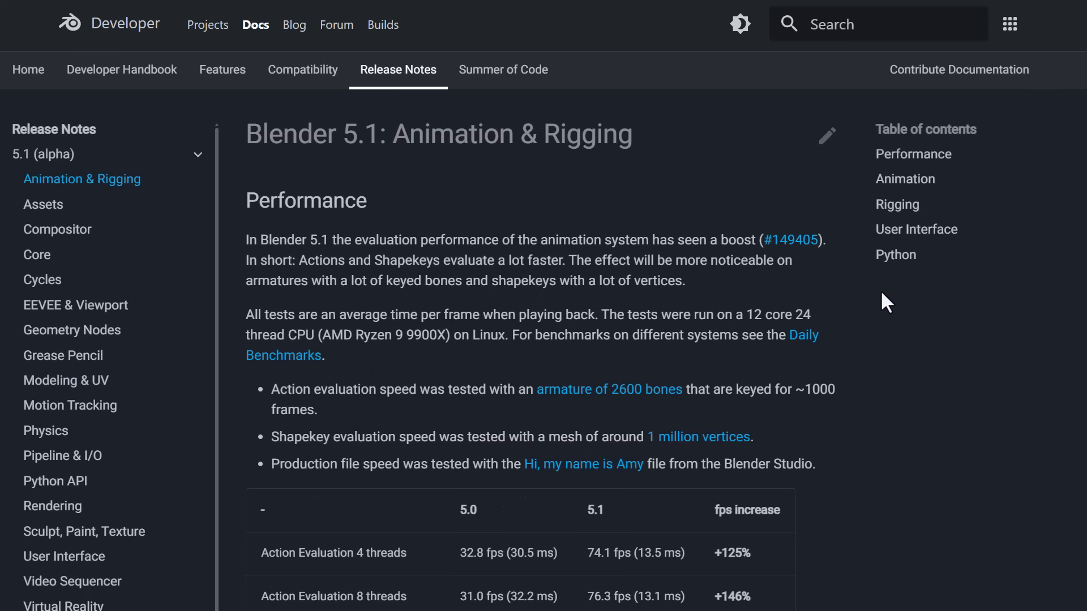
{"action": "scroll", "coordinate": [887, 306], "scroll_direction": "down", "scroll_amount": 2}
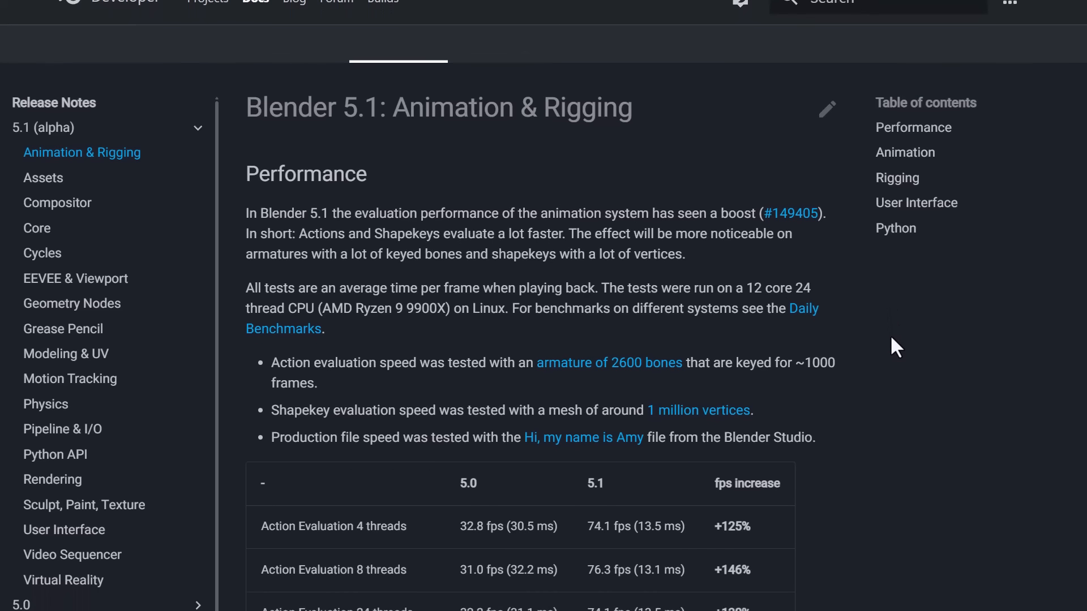
{"action": "scroll", "coordinate": [890, 340], "scroll_direction": "down", "scroll_amount": 7}
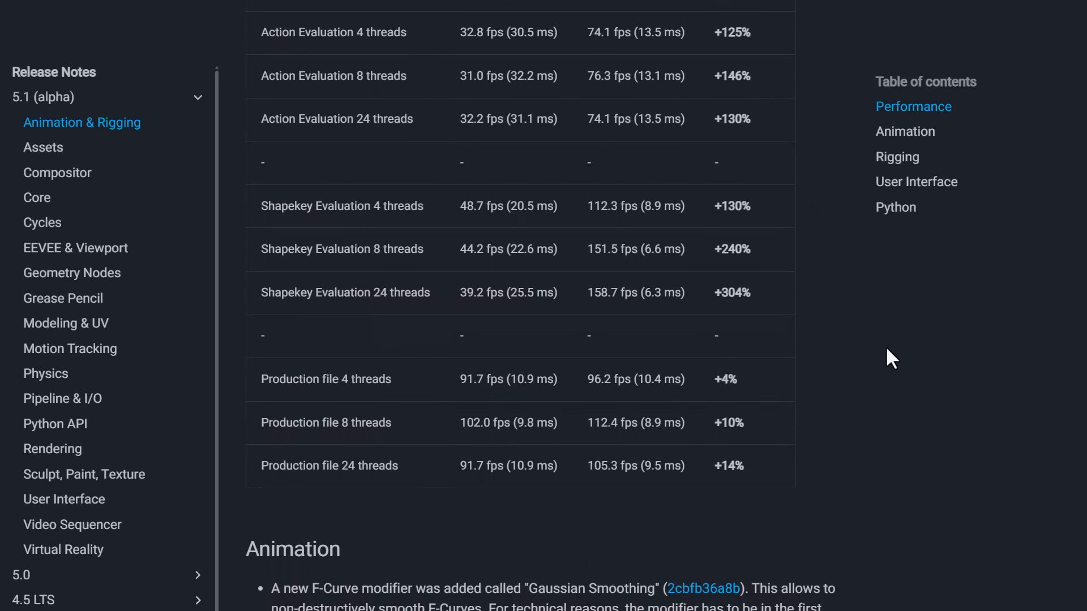
{"action": "scroll", "coordinate": [887, 361], "scroll_direction": "down", "scroll_amount": 15}
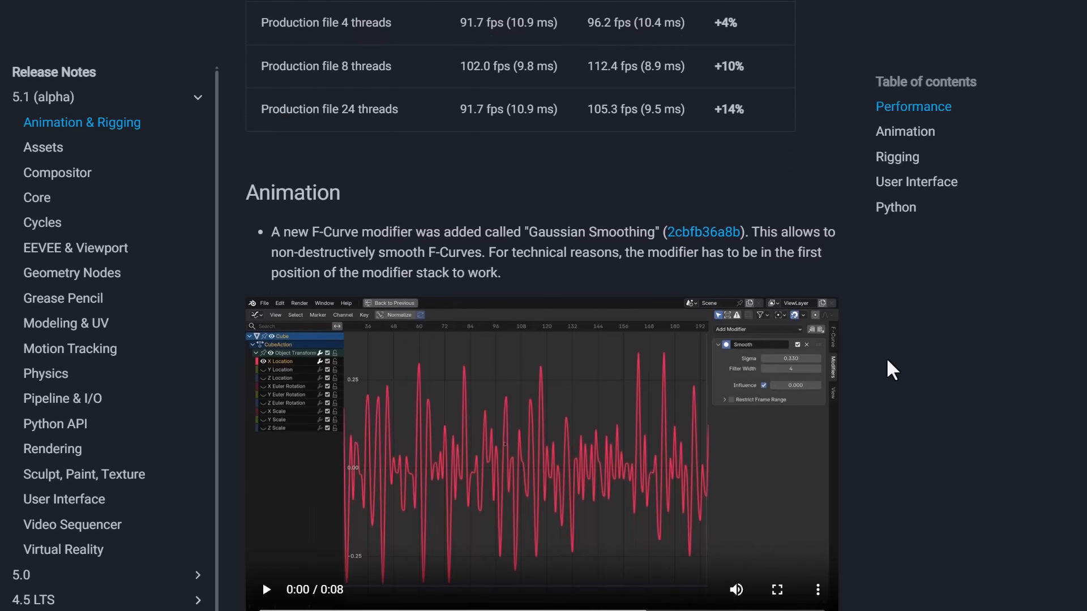
{"action": "scroll", "coordinate": [887, 360], "scroll_direction": "down", "scroll_amount": 3}
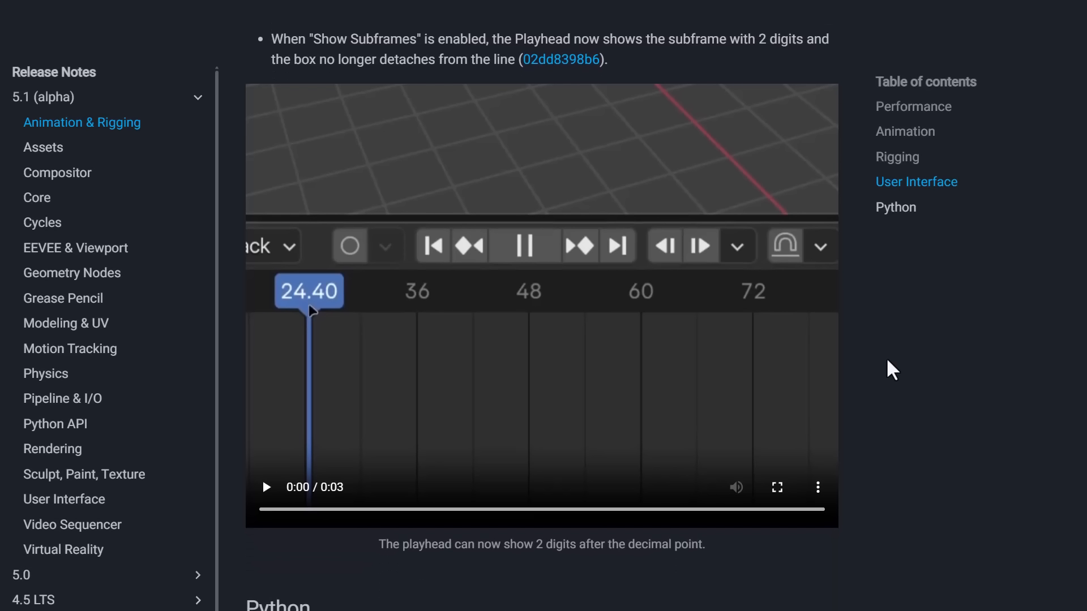
{"action": "scroll", "coordinate": [891, 488], "scroll_direction": "up", "scroll_amount": 18}
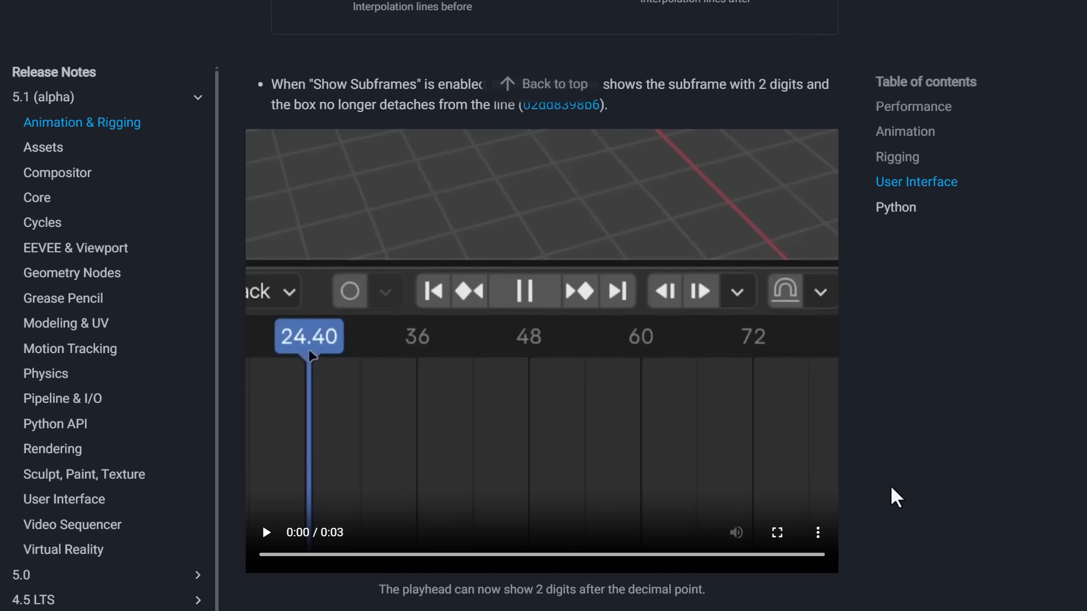
{"action": "scroll", "coordinate": [891, 488], "scroll_direction": "up", "scroll_amount": 10}
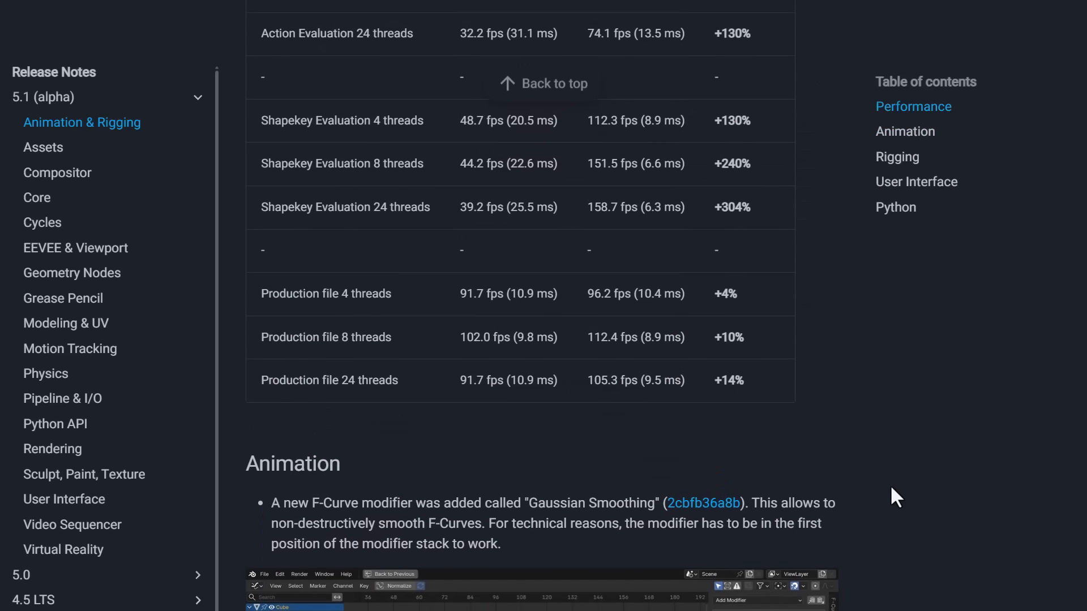
{"action": "scroll", "coordinate": [589, 402], "scroll_direction": "up", "scroll_amount": 20}
{"action": "scroll", "coordinate": [621, 394], "scroll_direction": "down", "scroll_amount": 5}
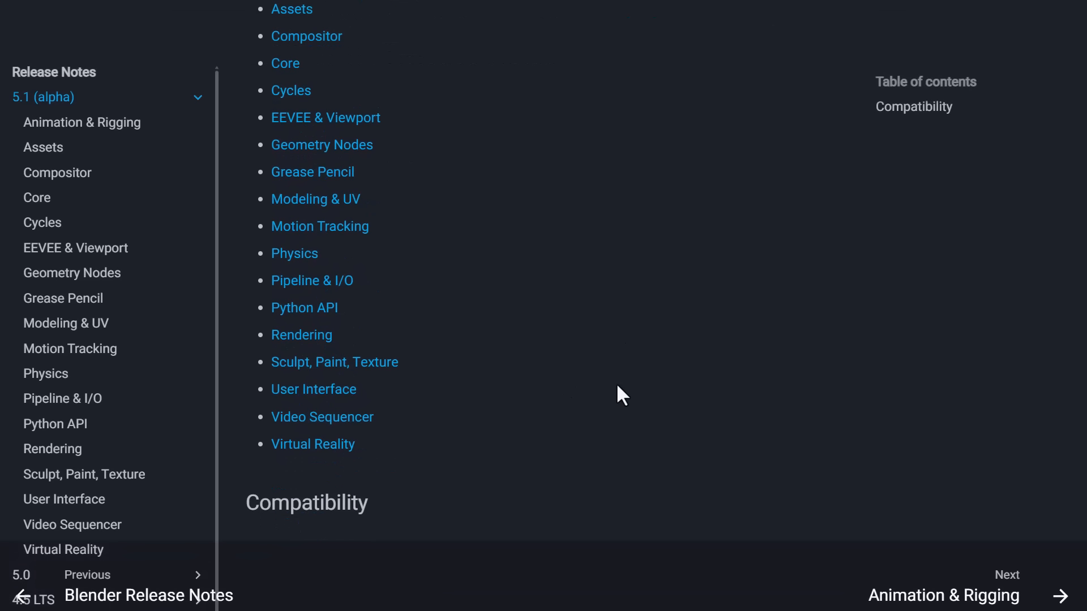
{"action": "scroll", "coordinate": [640, 351], "scroll_direction": "up", "scroll_amount": 3}
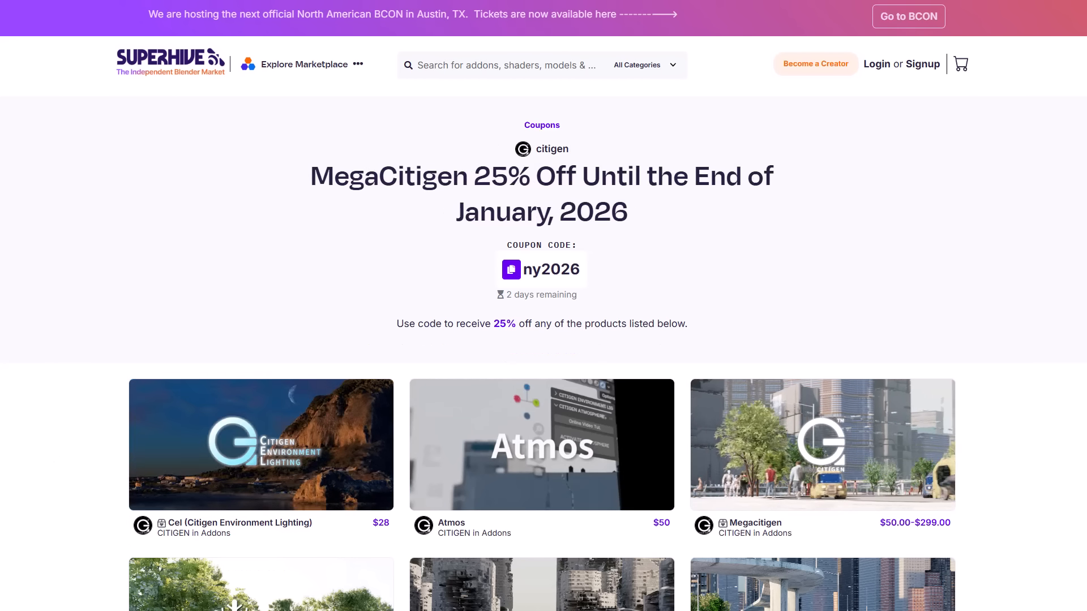
Step: Browse the add-ons, models and textures covered by the Blender Guppy 25% coupon on the Superhive marketplace
{"action": "left_click", "coordinate": [428, 406]}
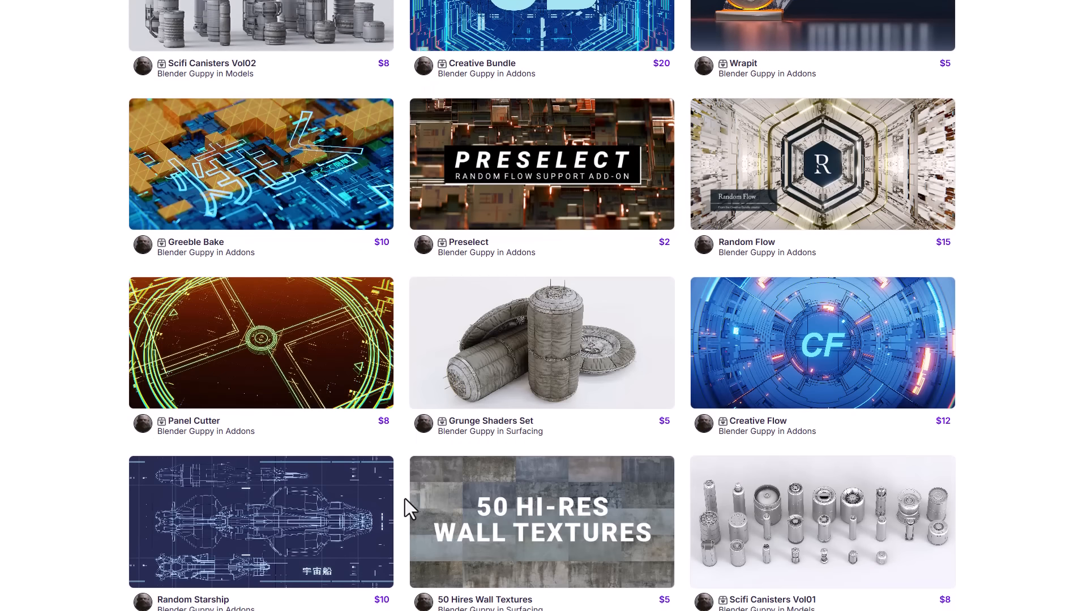
{"action": "scroll", "coordinate": [405, 499], "scroll_direction": "down", "scroll_amount": 7}
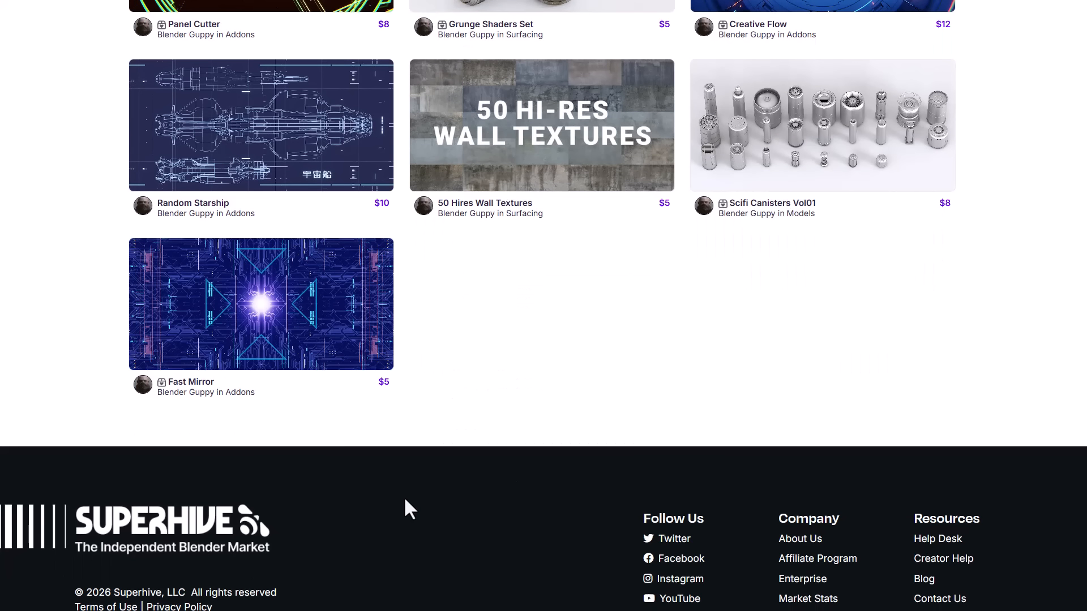
{"action": "scroll", "coordinate": [310, 470], "scroll_direction": "up", "scroll_amount": 8}
{"action": "scroll", "coordinate": [310, 470], "scroll_direction": "up", "scroll_amount": 7}
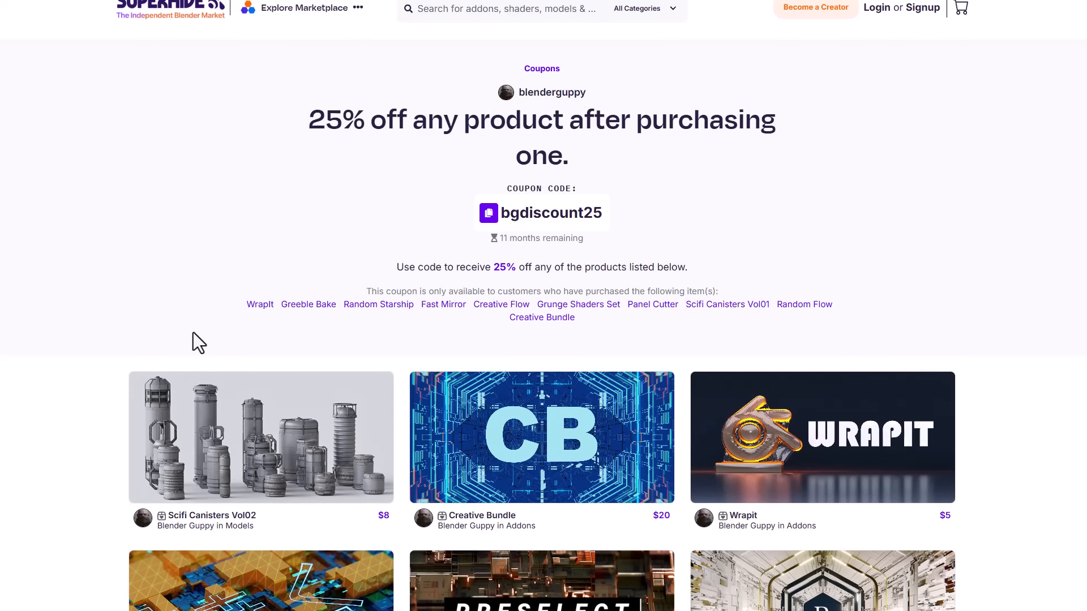